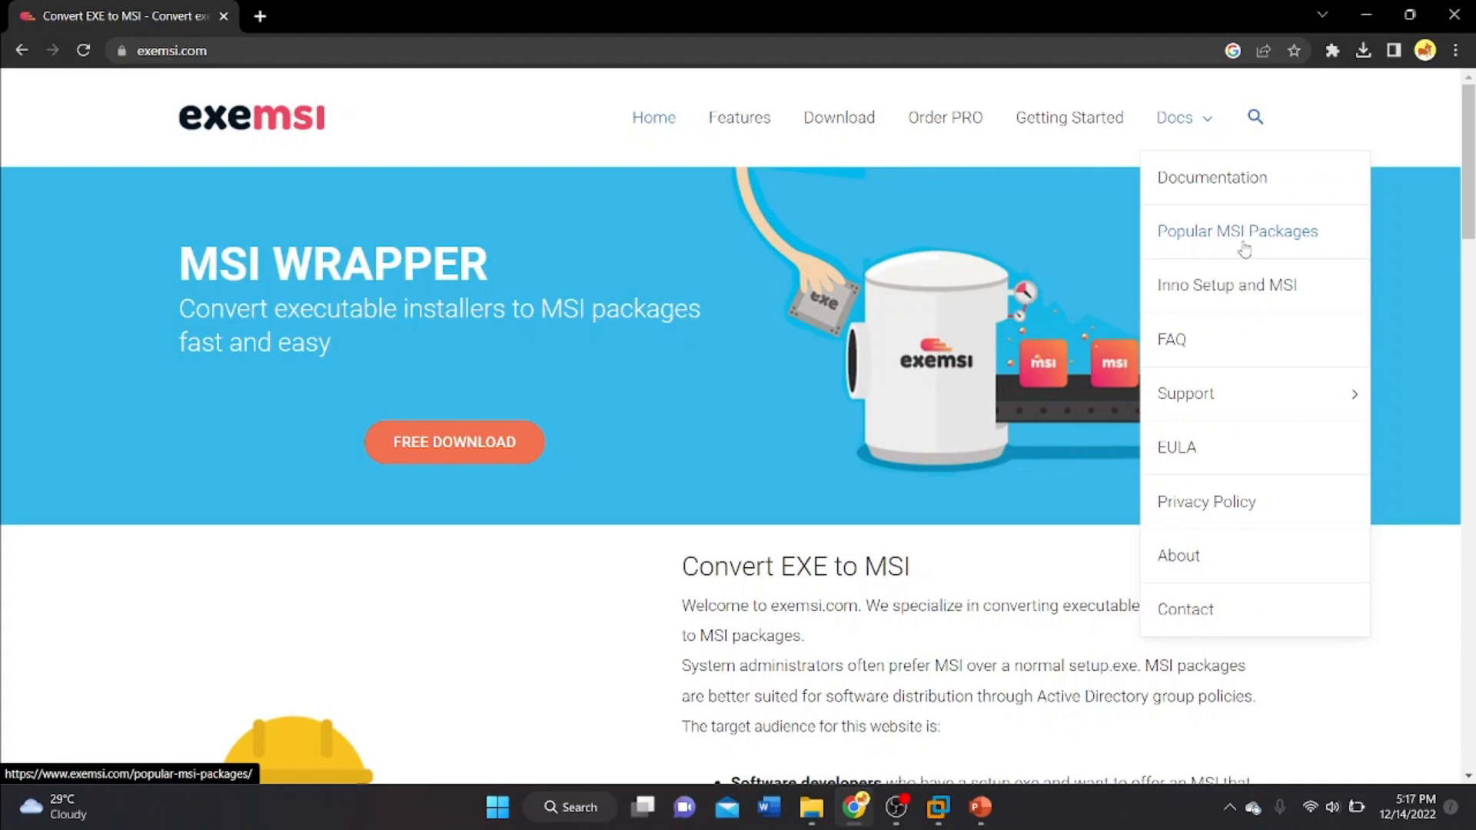
Download the Firefox 14.0.1 MSI package from the Popular MSI Packages page and check its download progress
click(1244, 249)
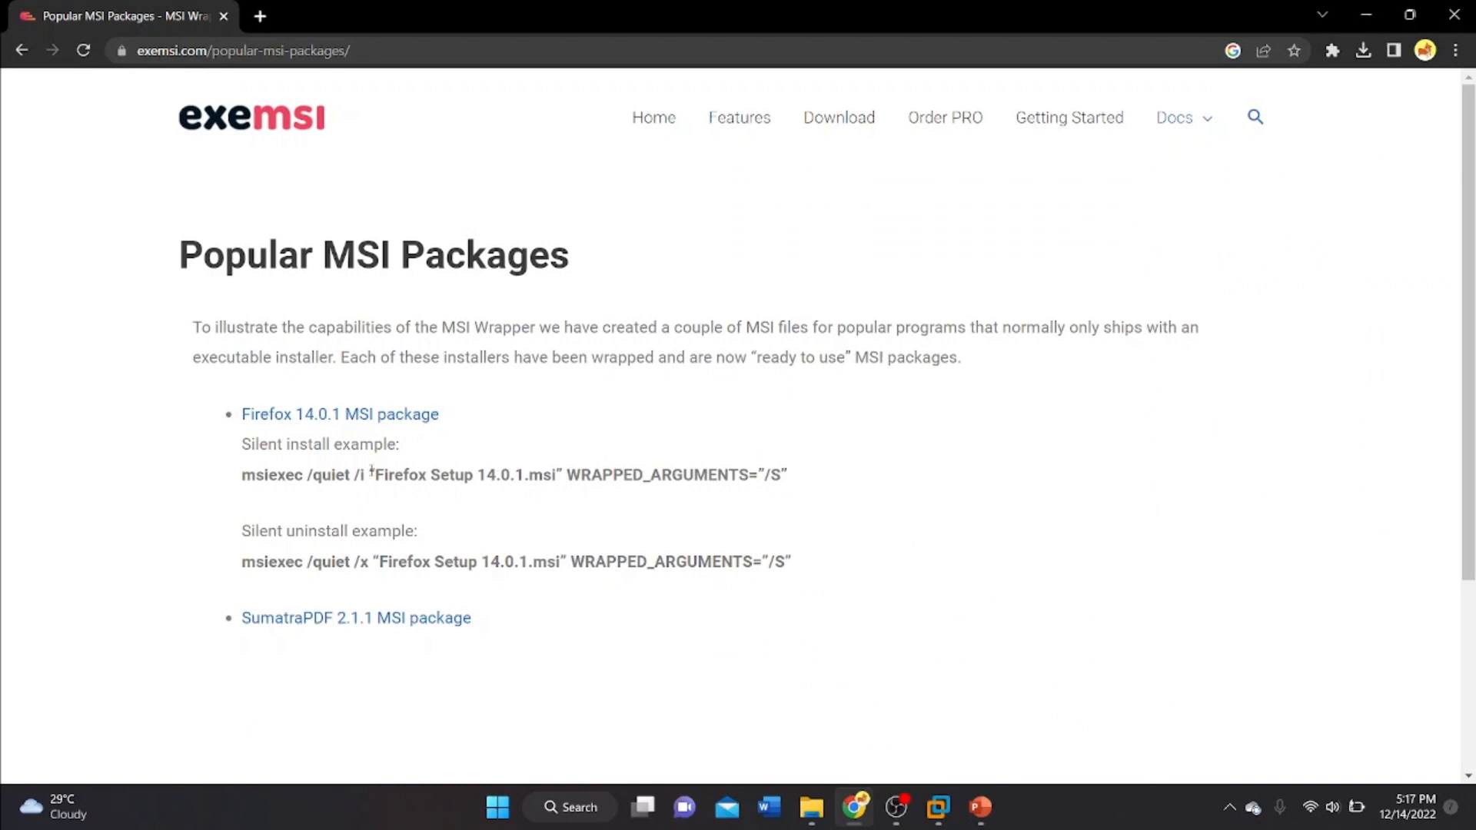
click(373, 417)
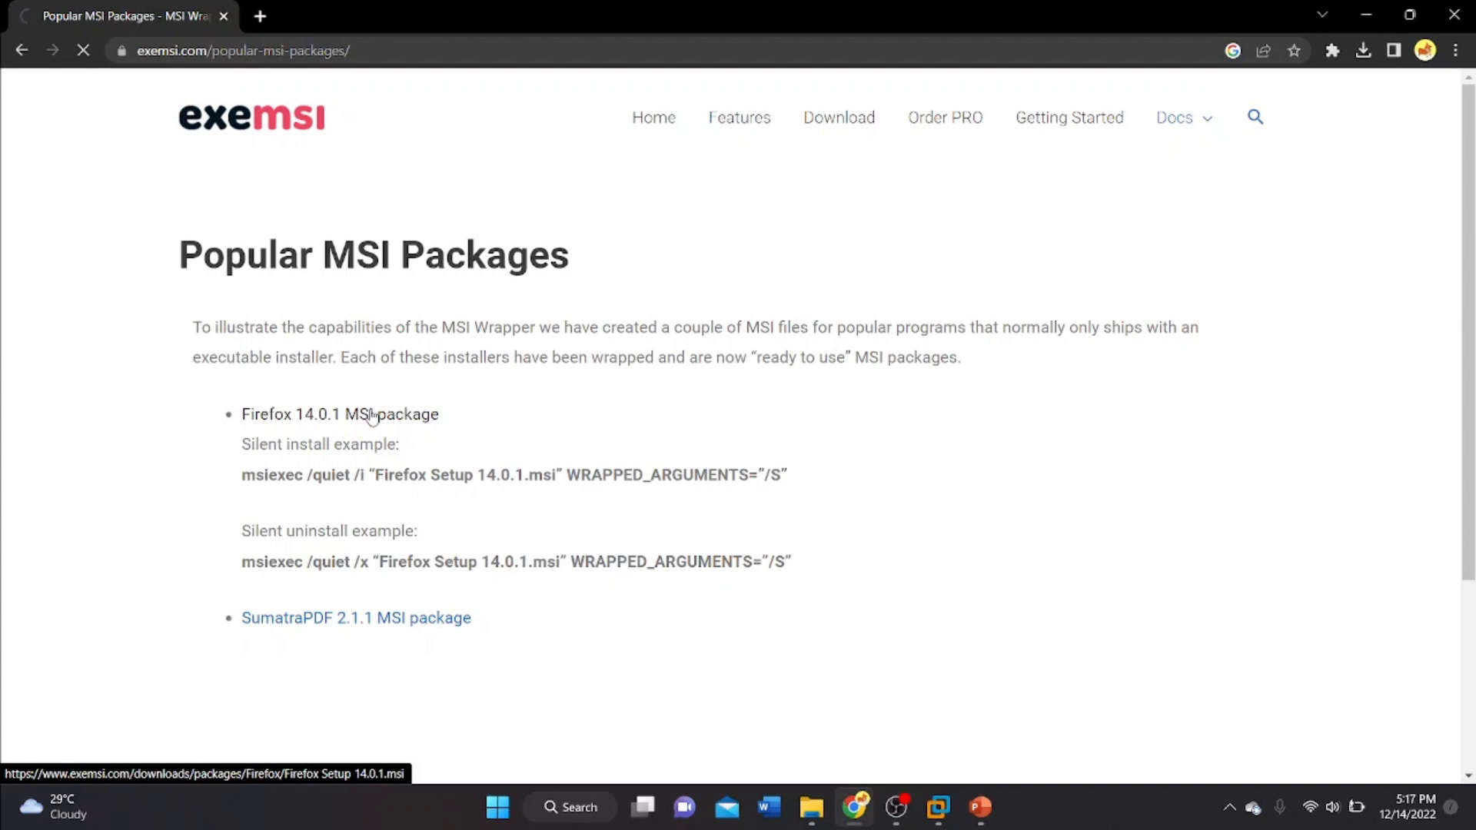
click(371, 416)
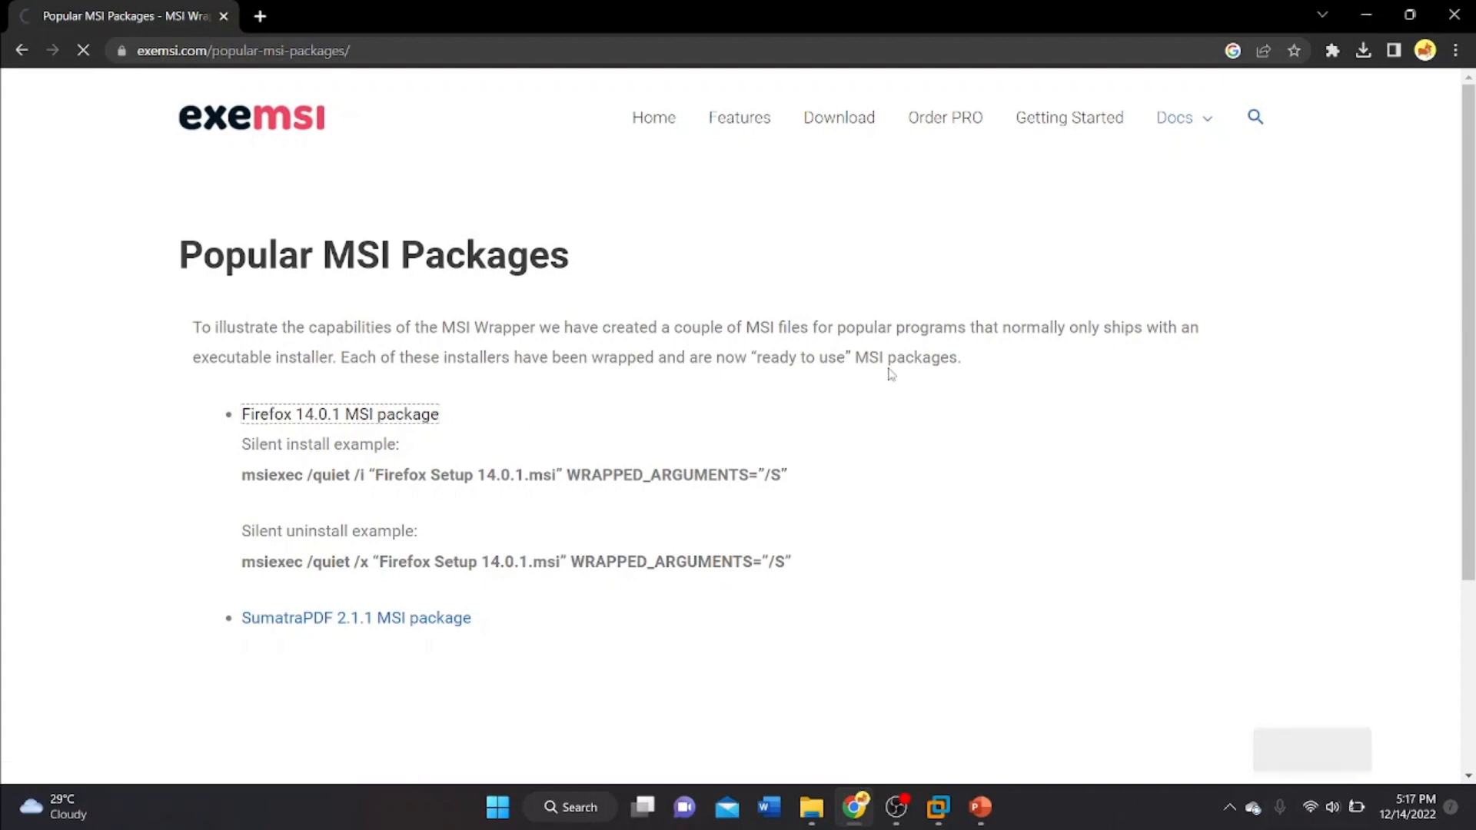
click(363, 419)
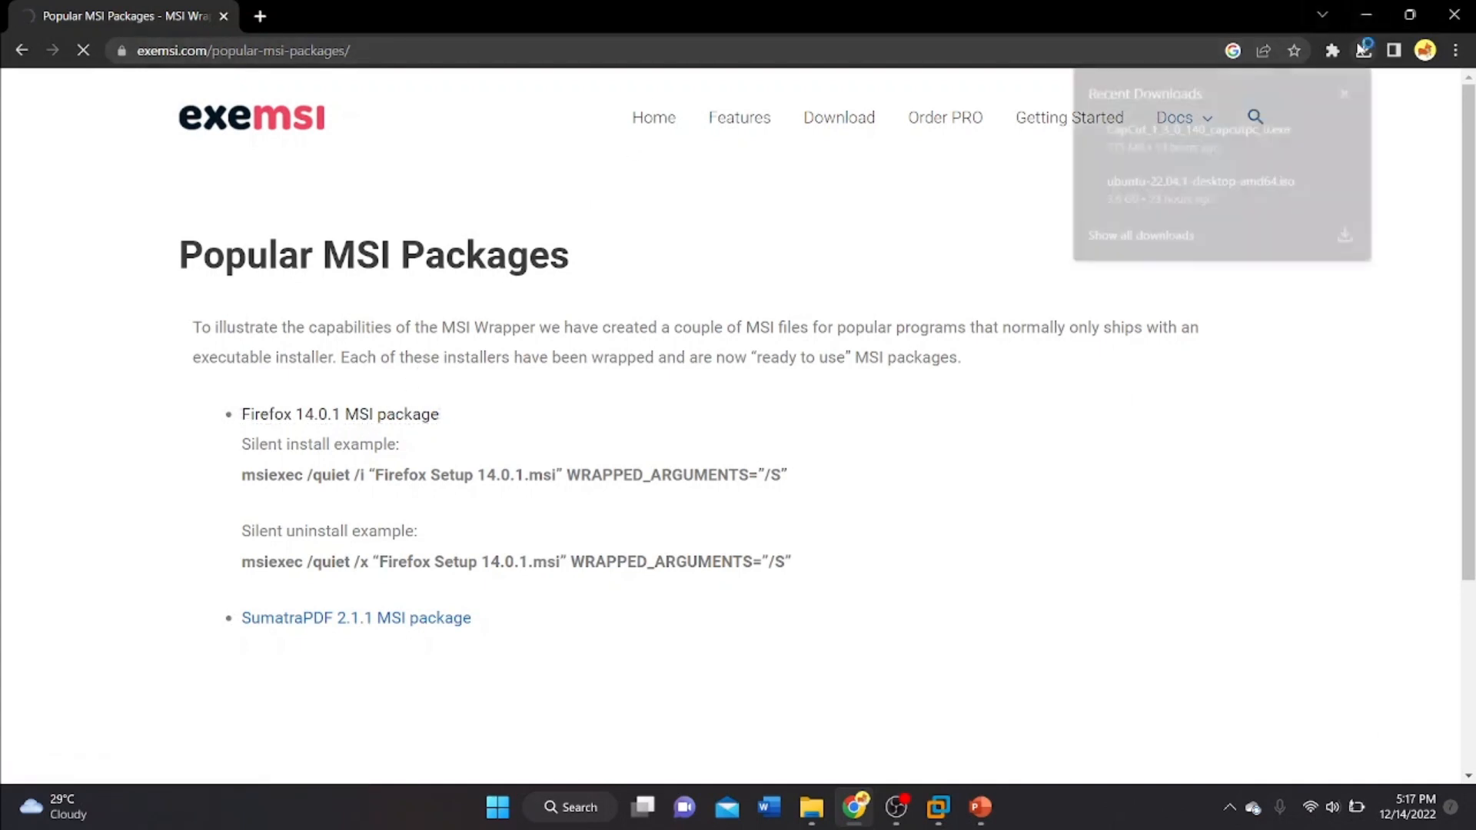
click(90, 59)
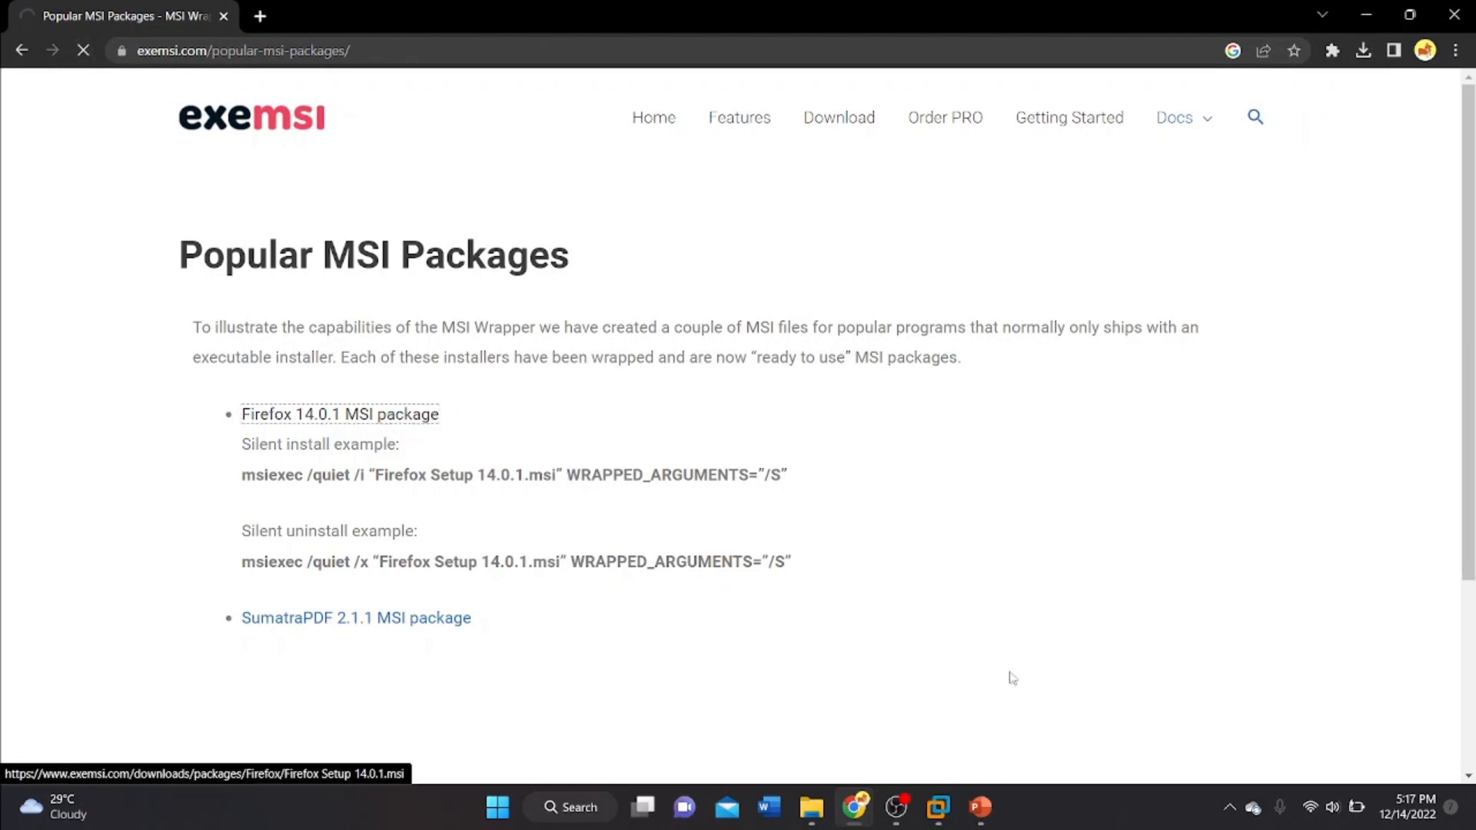
click(899, 809)
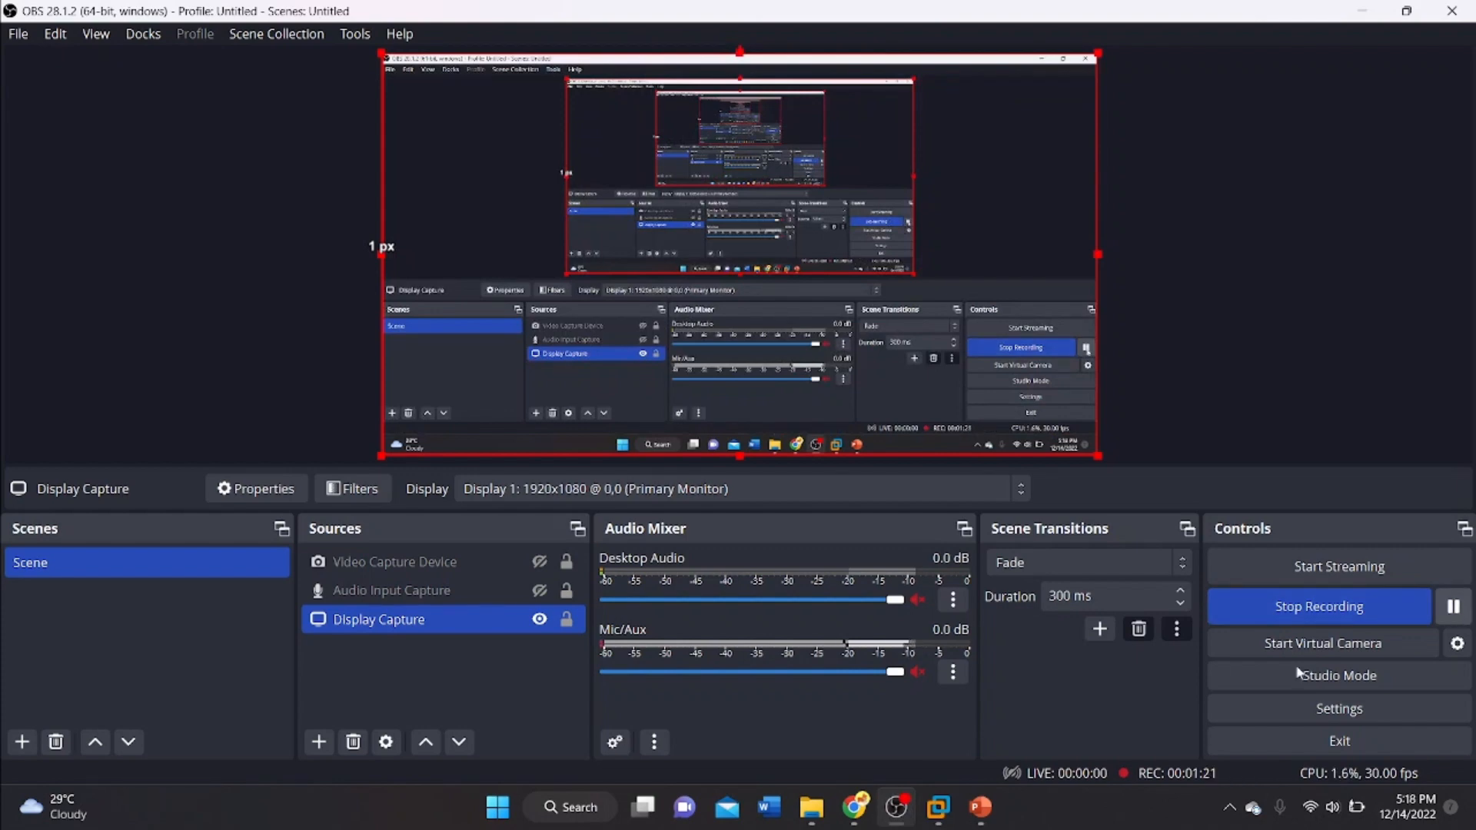
click(859, 816)
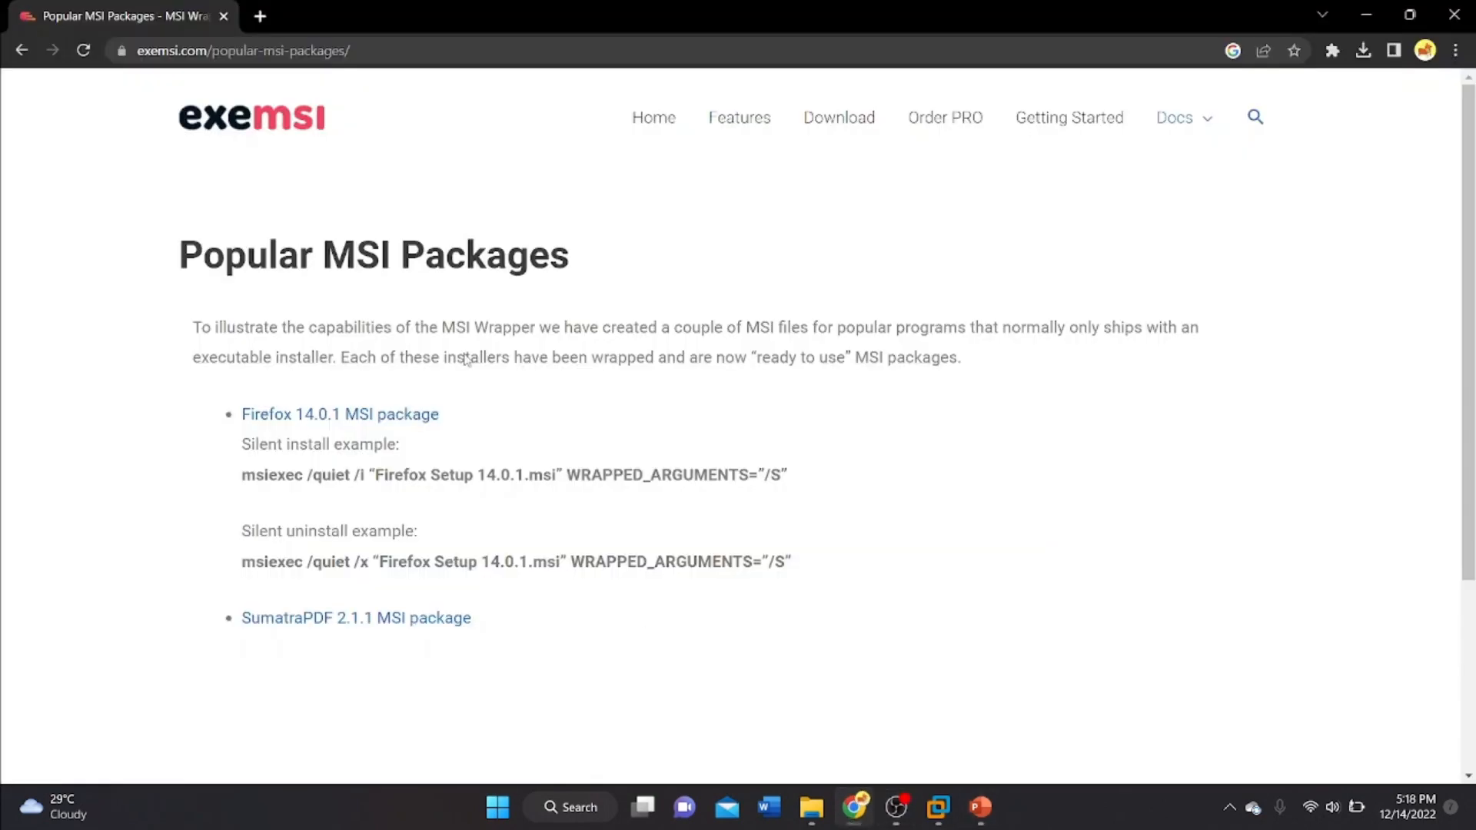
click(359, 413)
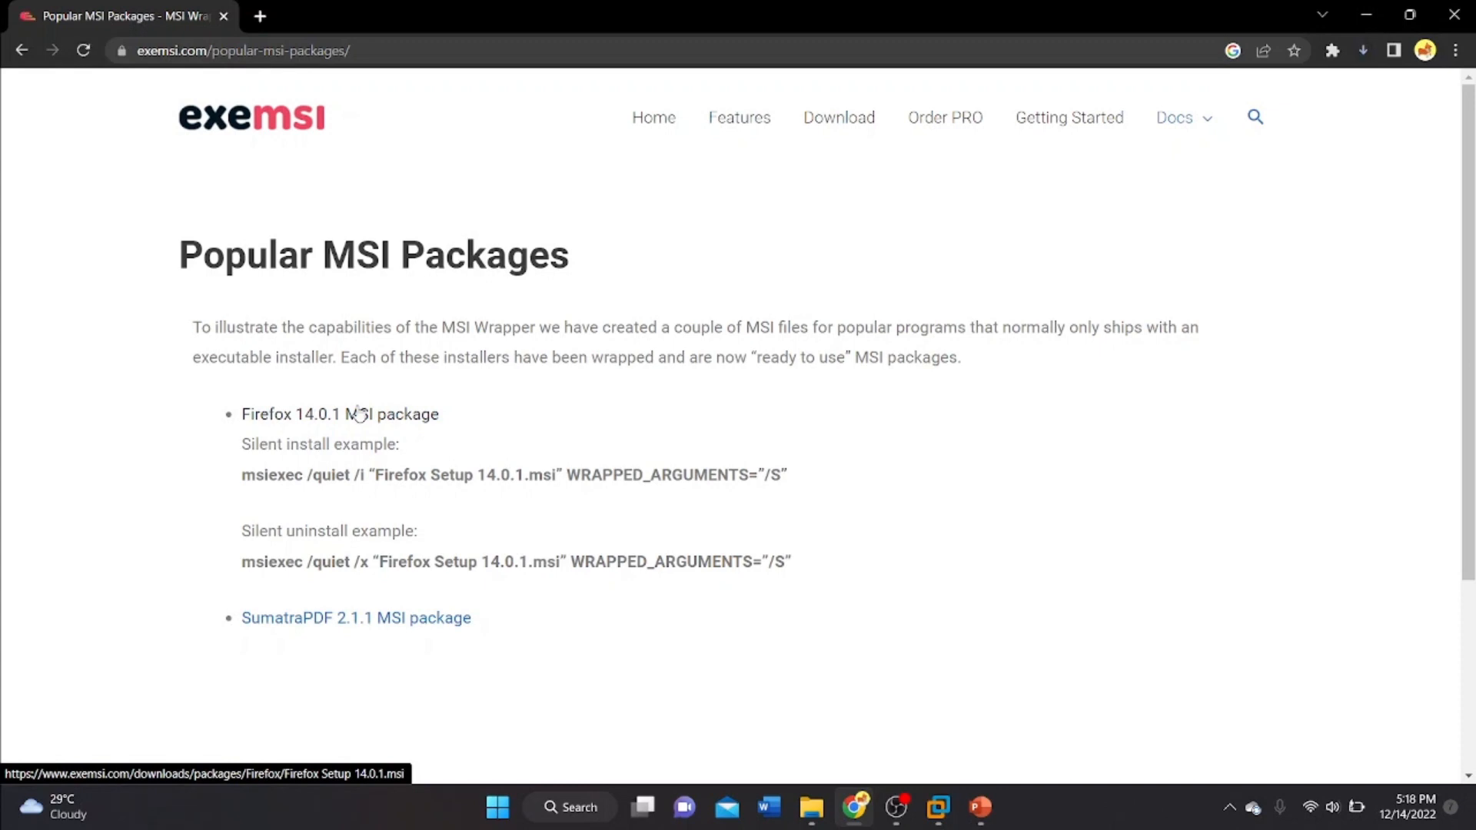
click(1364, 54)
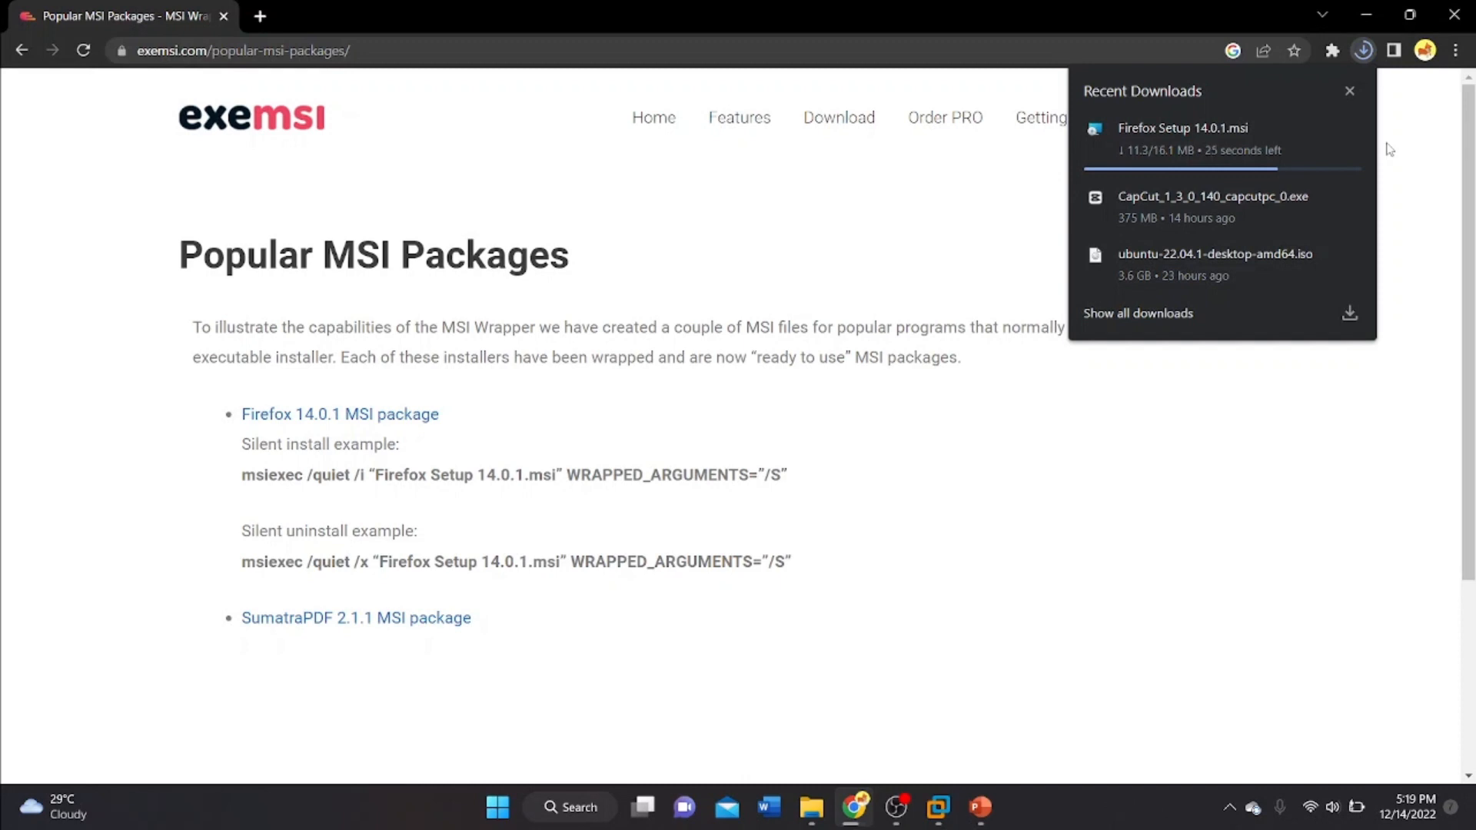
click(1320, 128)
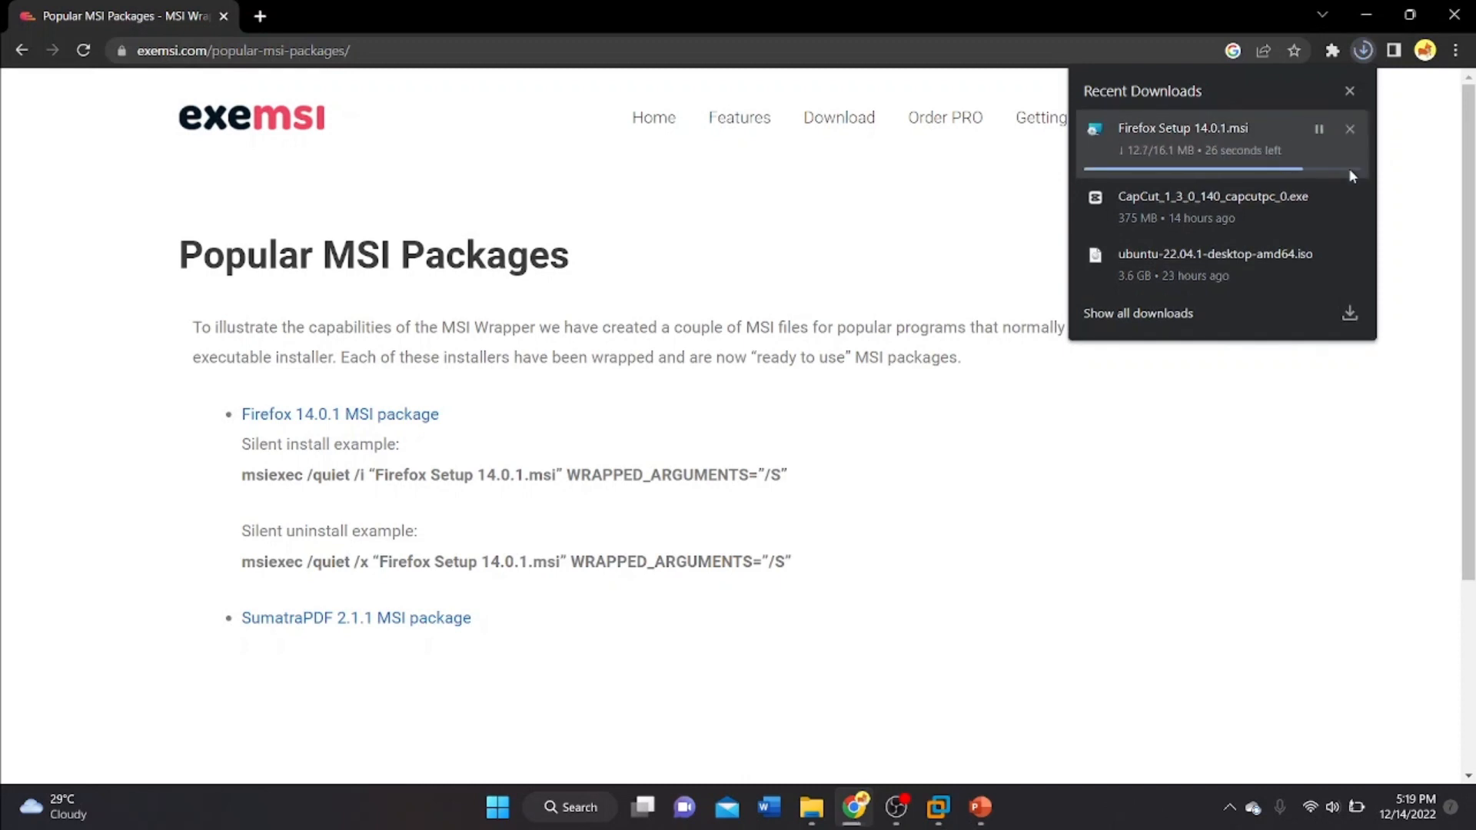
click(1332, 129)
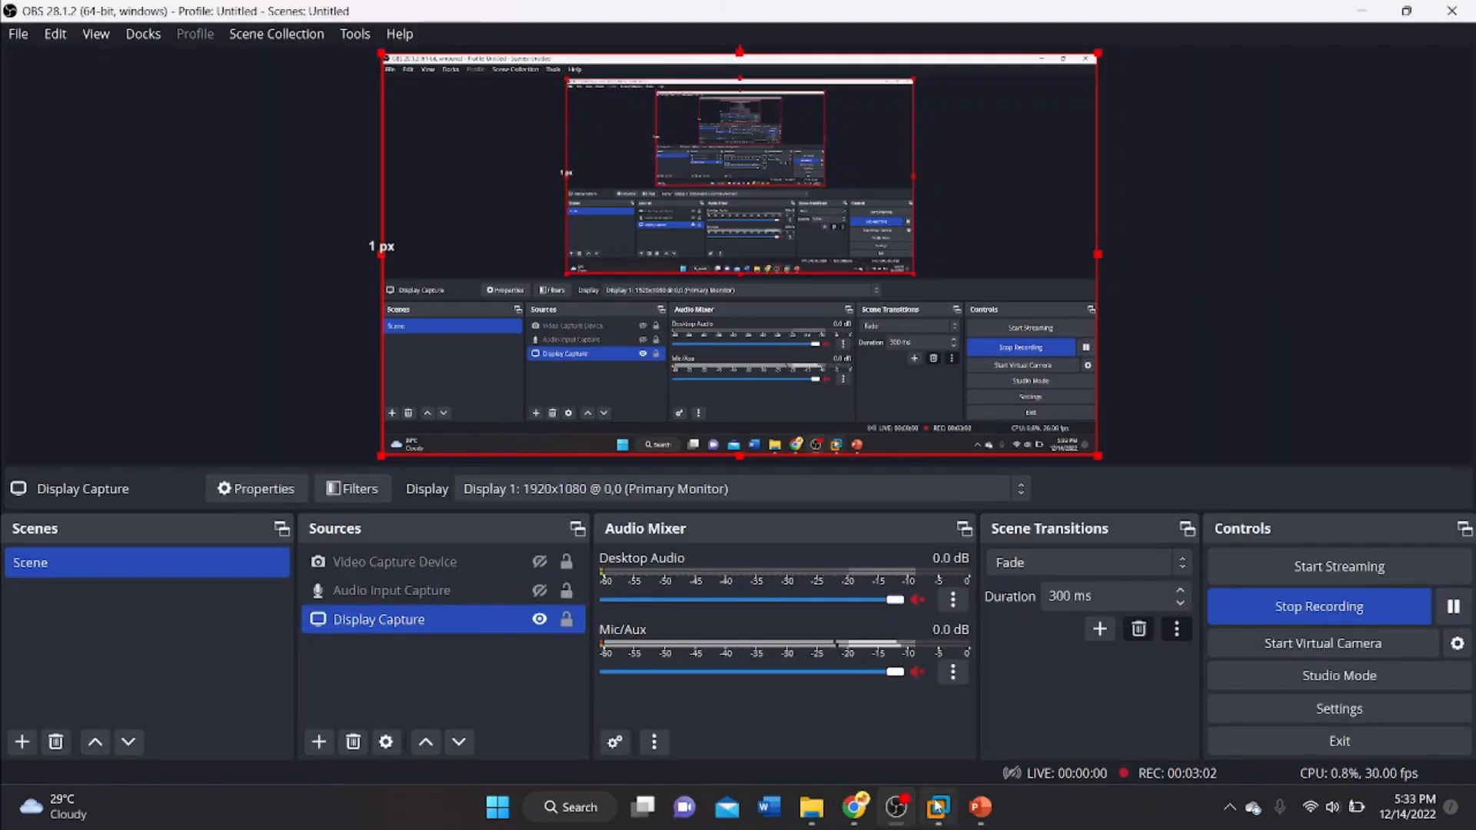
Switch to the Windows Server 2016 virtual machine in VMware Workstation and create a desktop folder named Firefox, placed below the Recycle Bin
mouse_move(938, 805)
click(1016, 676)
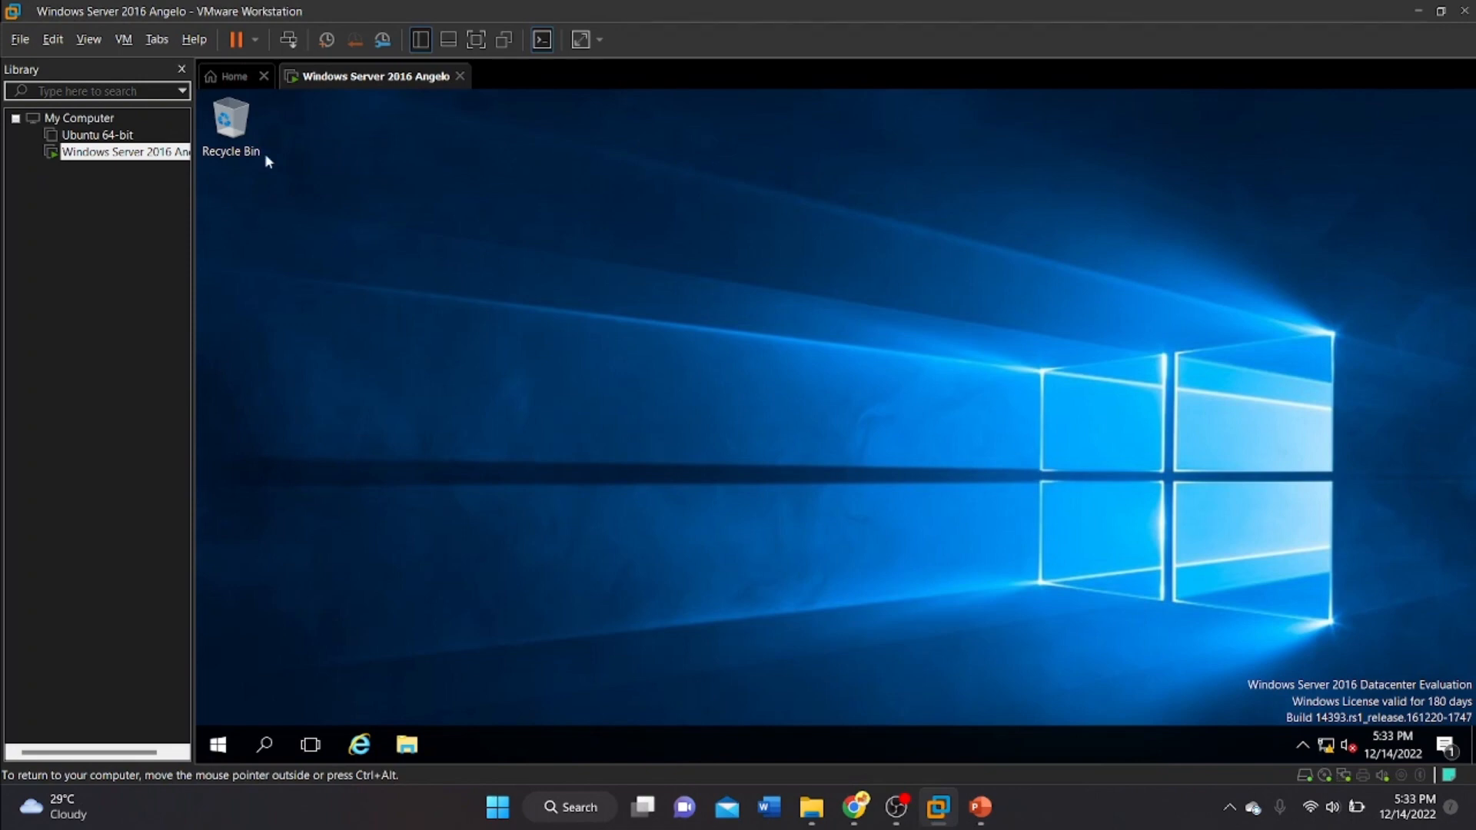
right_click(482, 205)
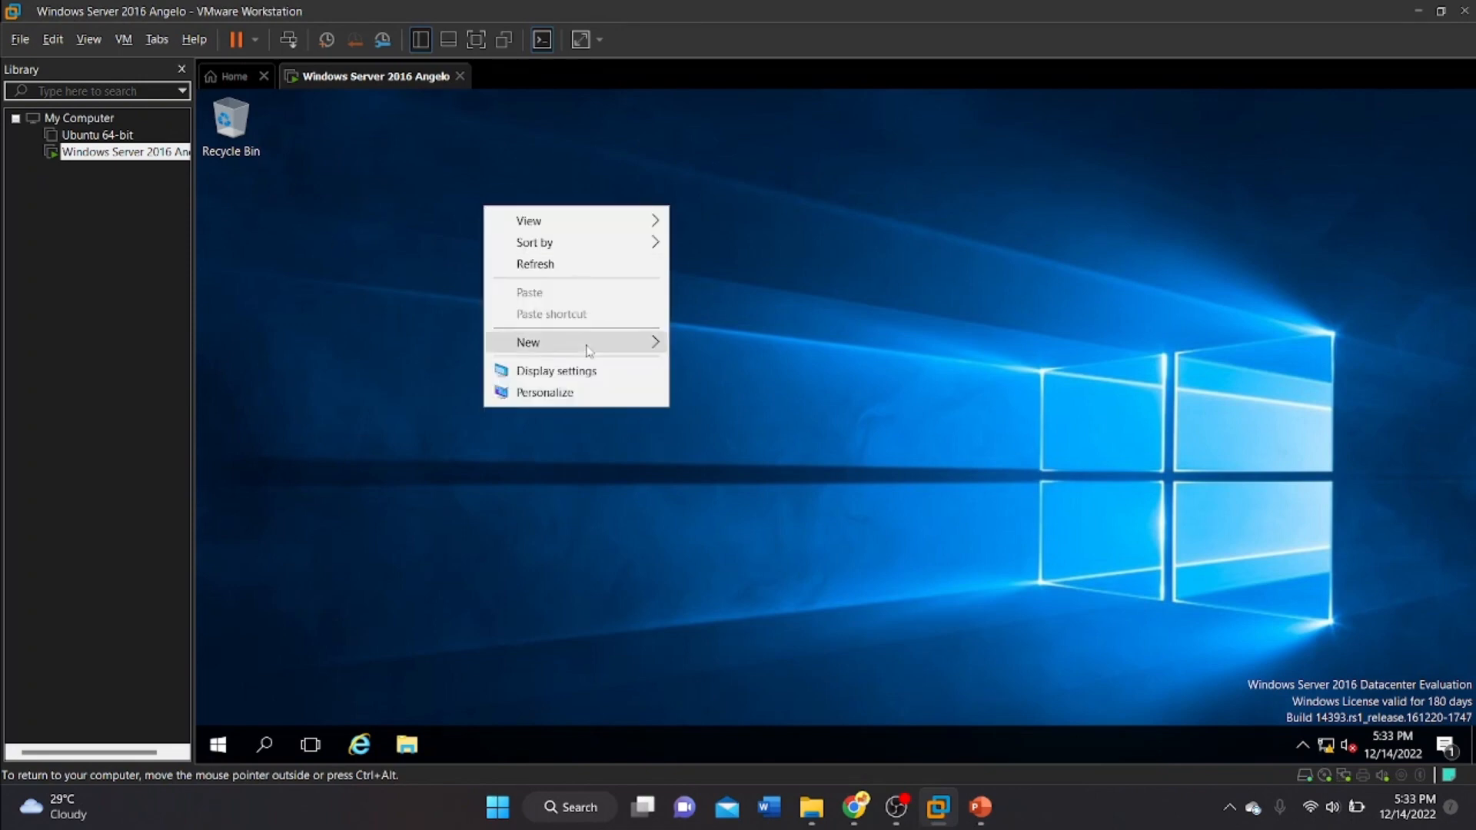
mouse_move(607, 342)
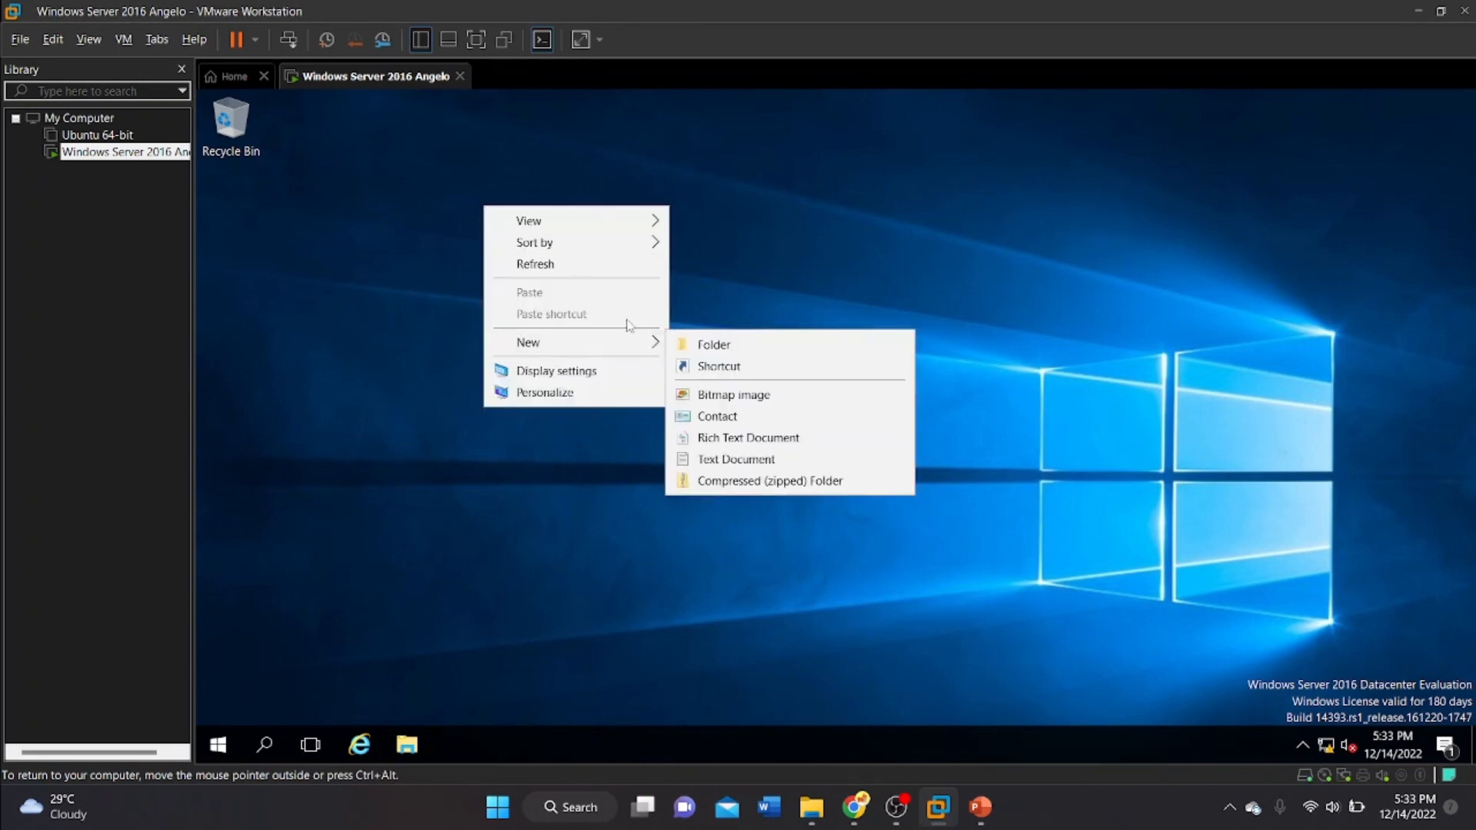
click(696, 344)
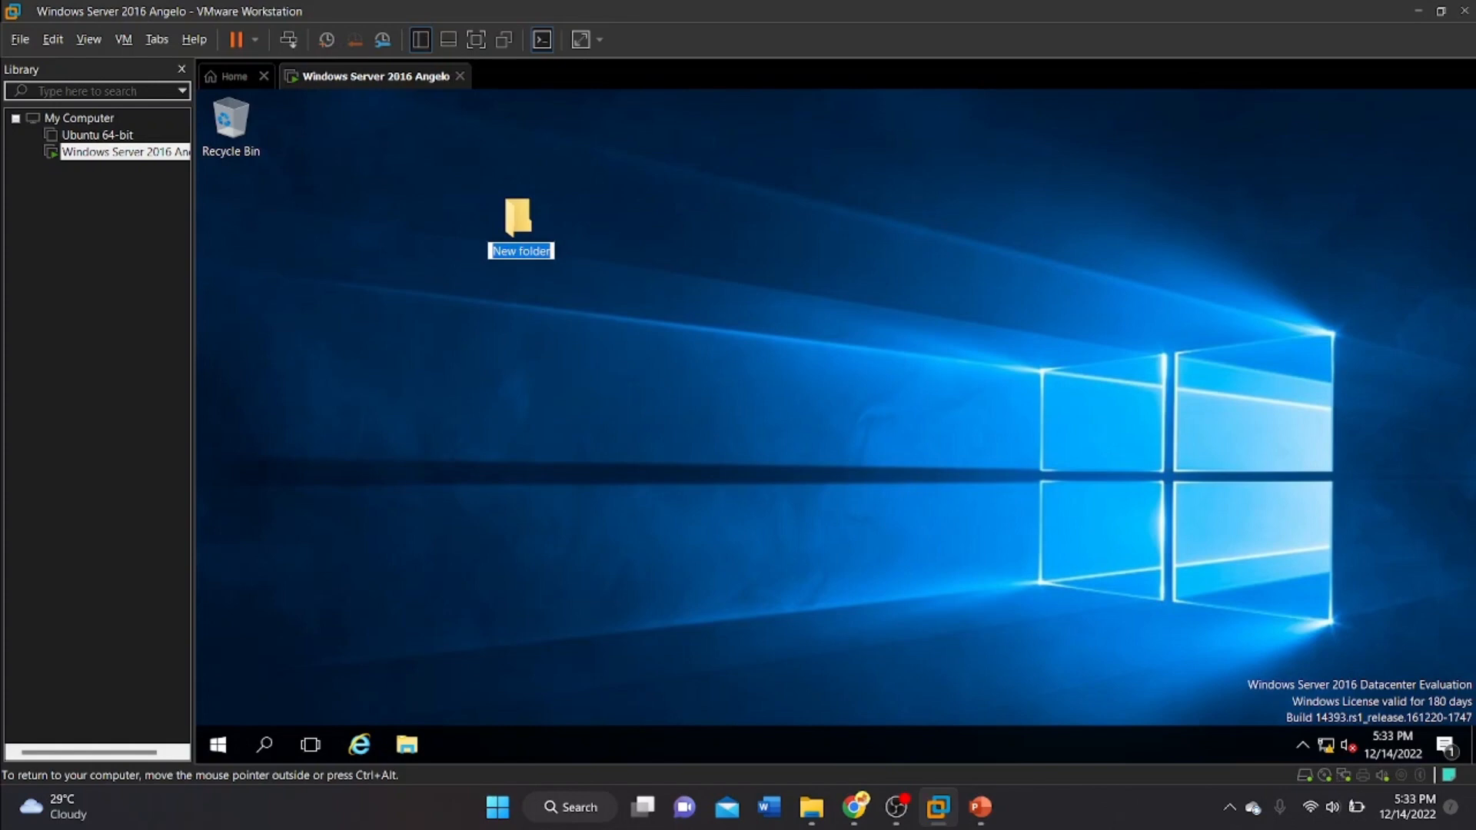
key(BackSpace)
text(A)
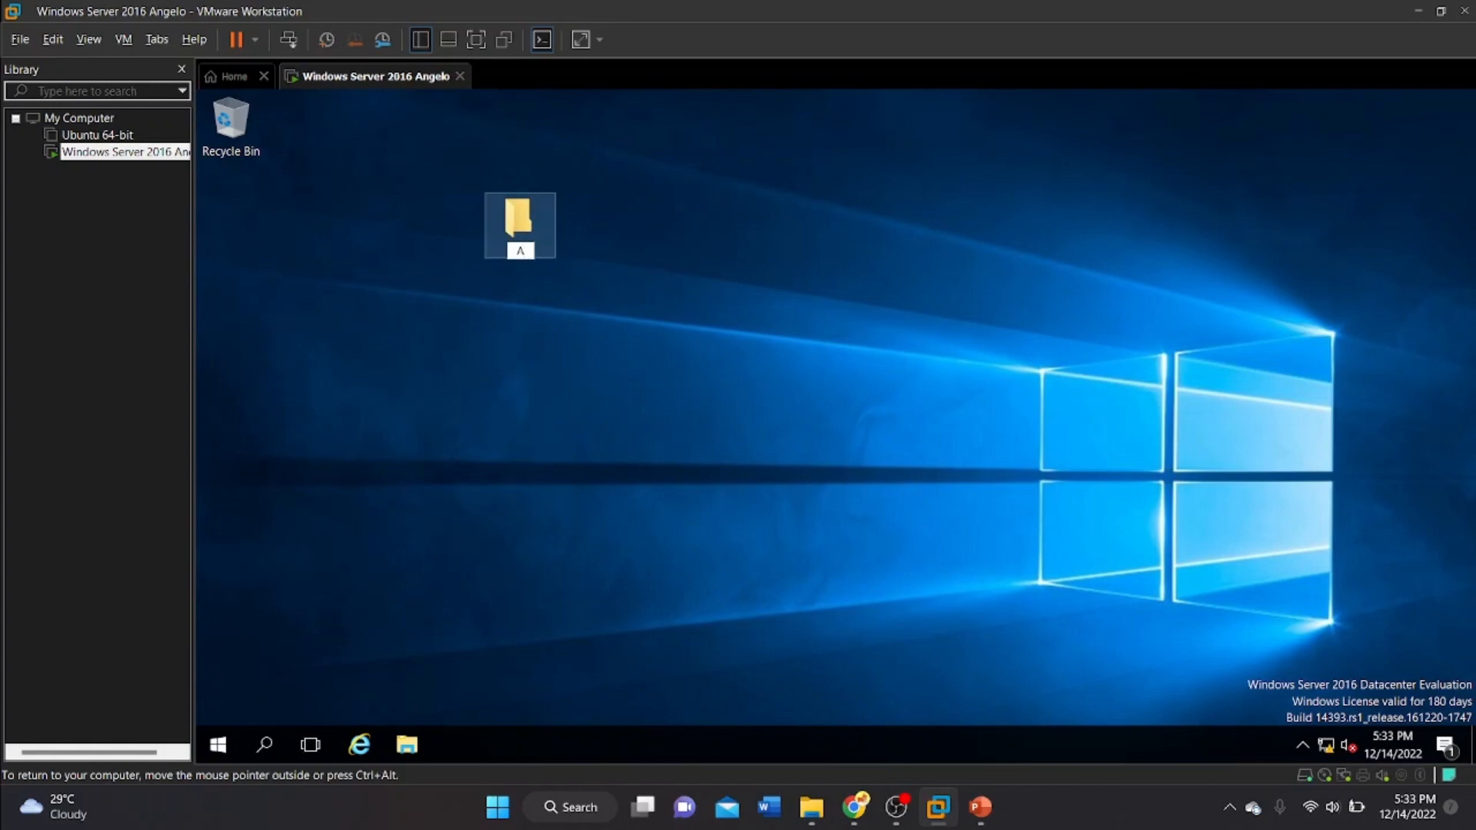
text(ct)
key(BackSpace)
key(BackSpace)
text(Fire)
key(Return)
drag(536, 227, 263, 214)
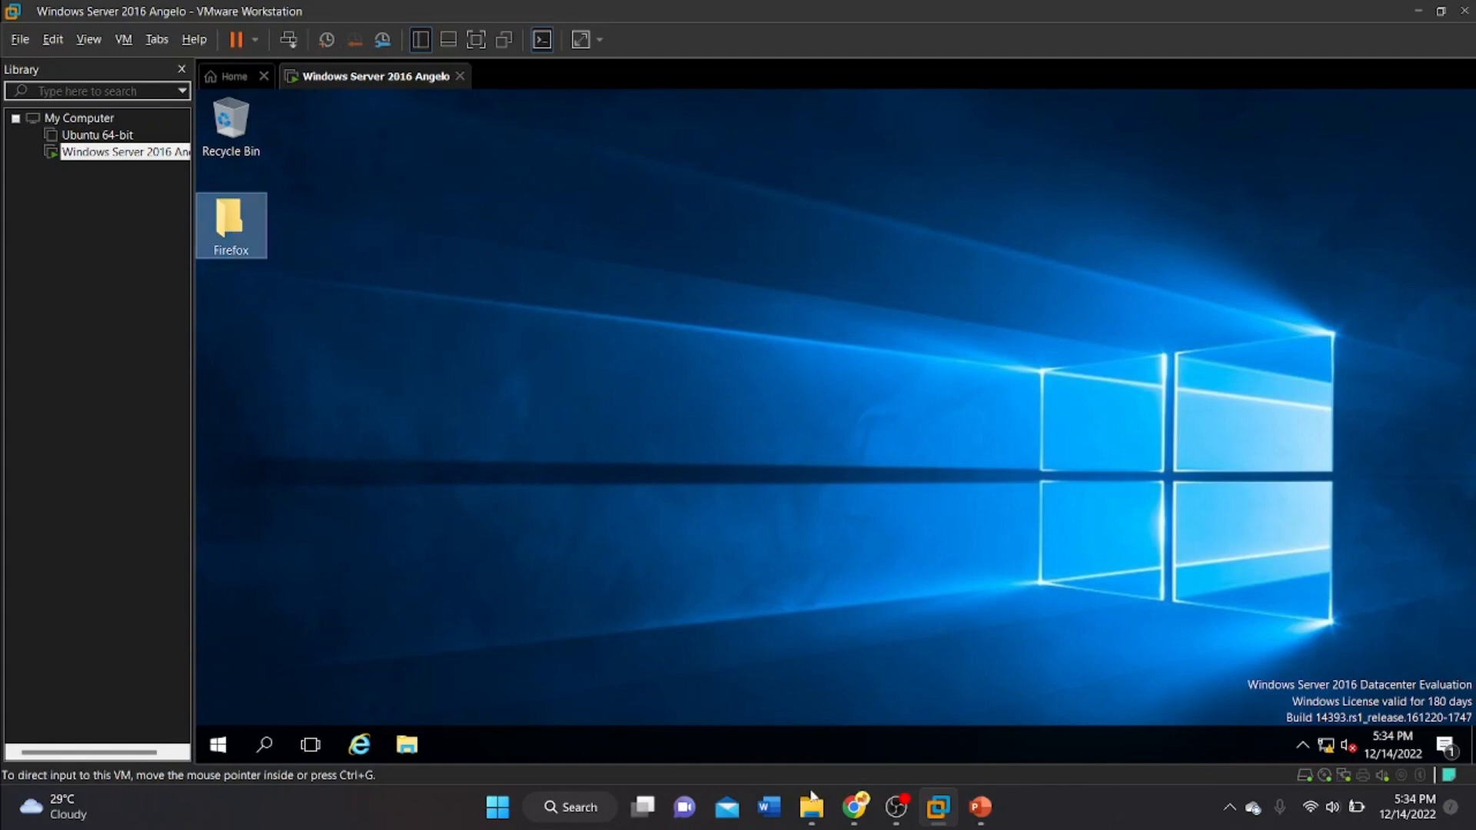
Copy Firefox Setup 14.0.1 from the host's Downloads folder into the virtual machine's Firefox folder, and minimize the folder window
click(815, 821)
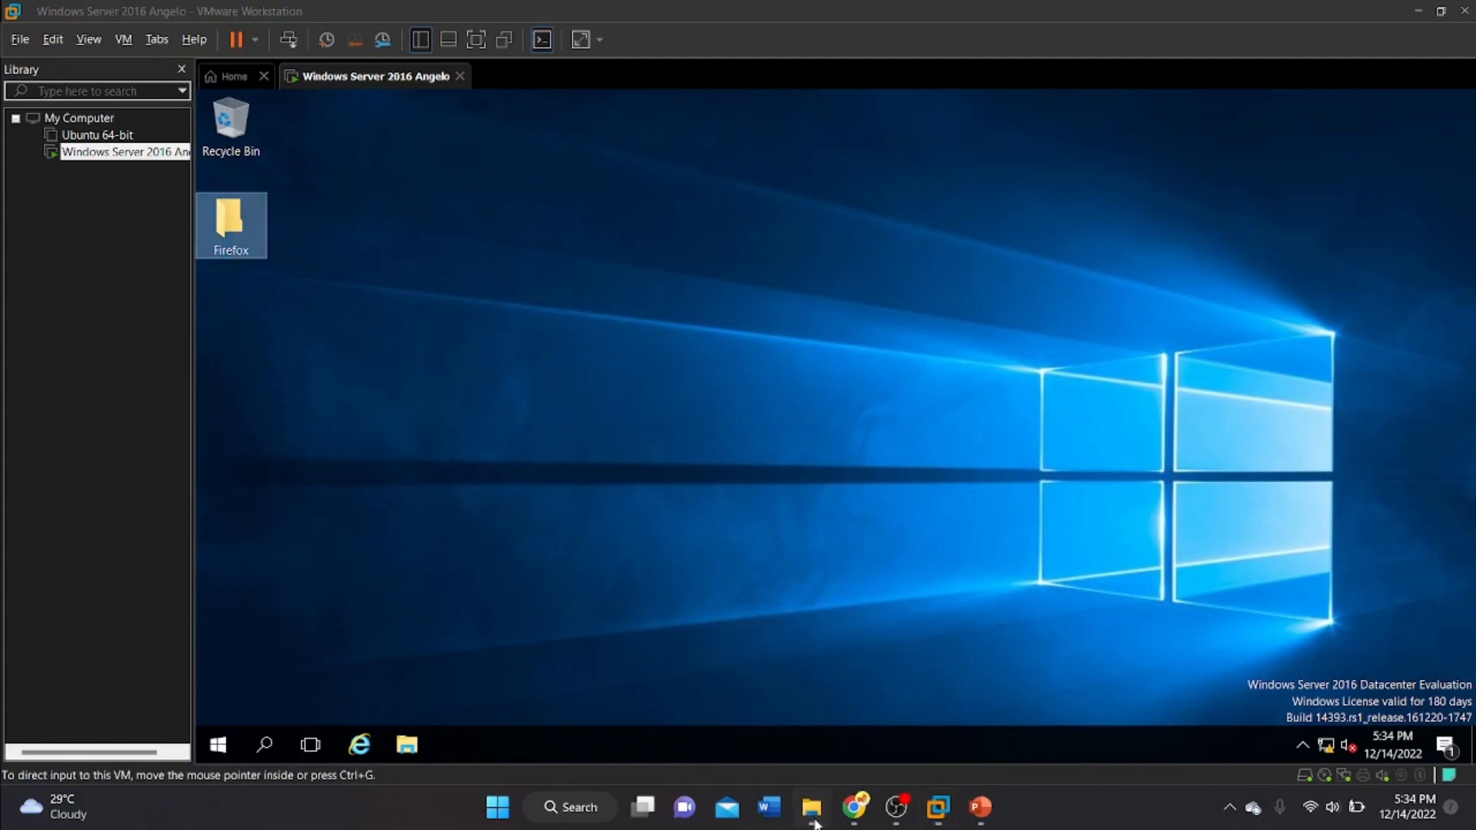
click(77, 277)
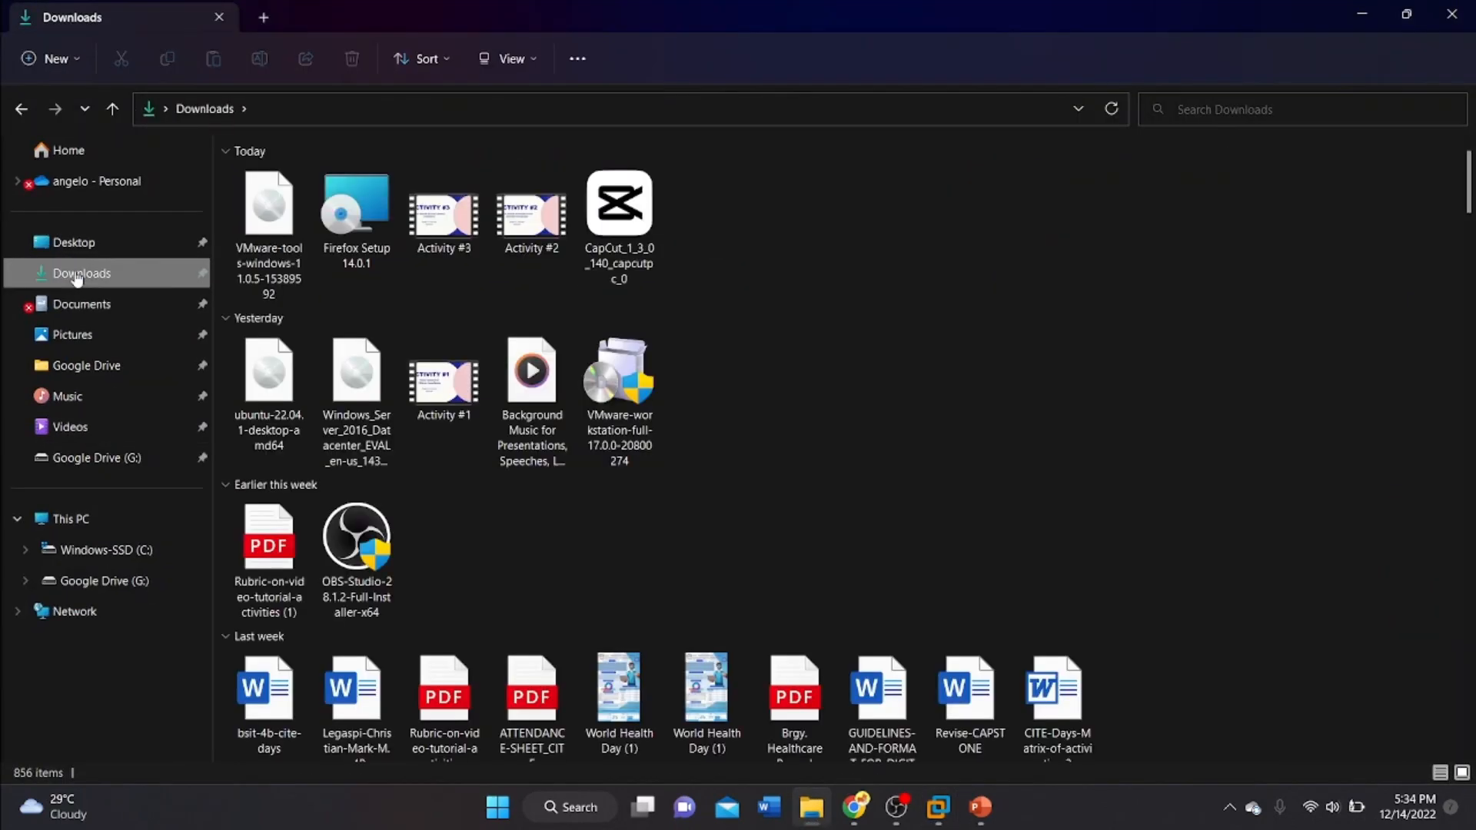
click(335, 249)
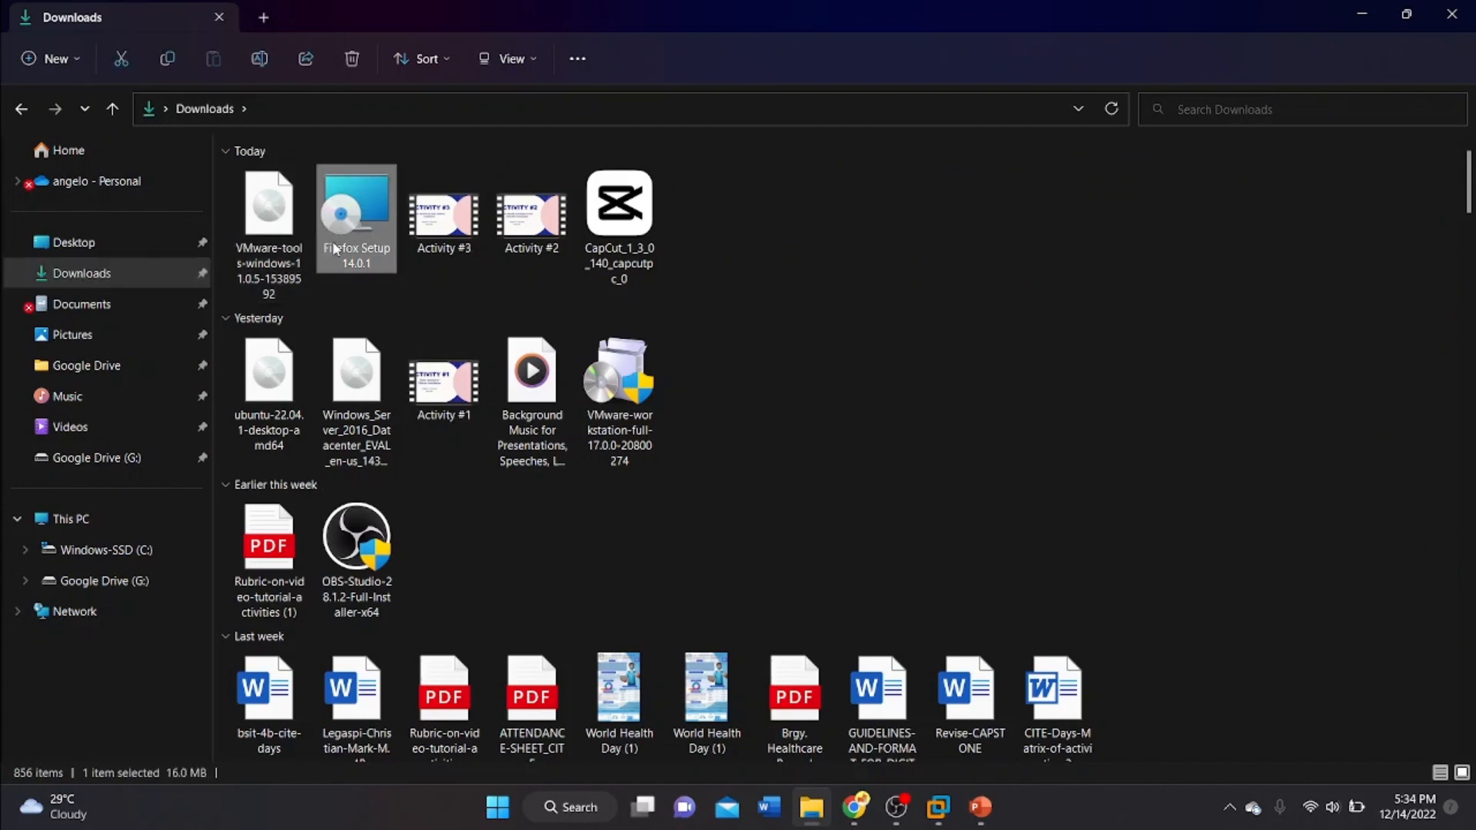
key(ctrl+c)
ctrl+click(334, 245)
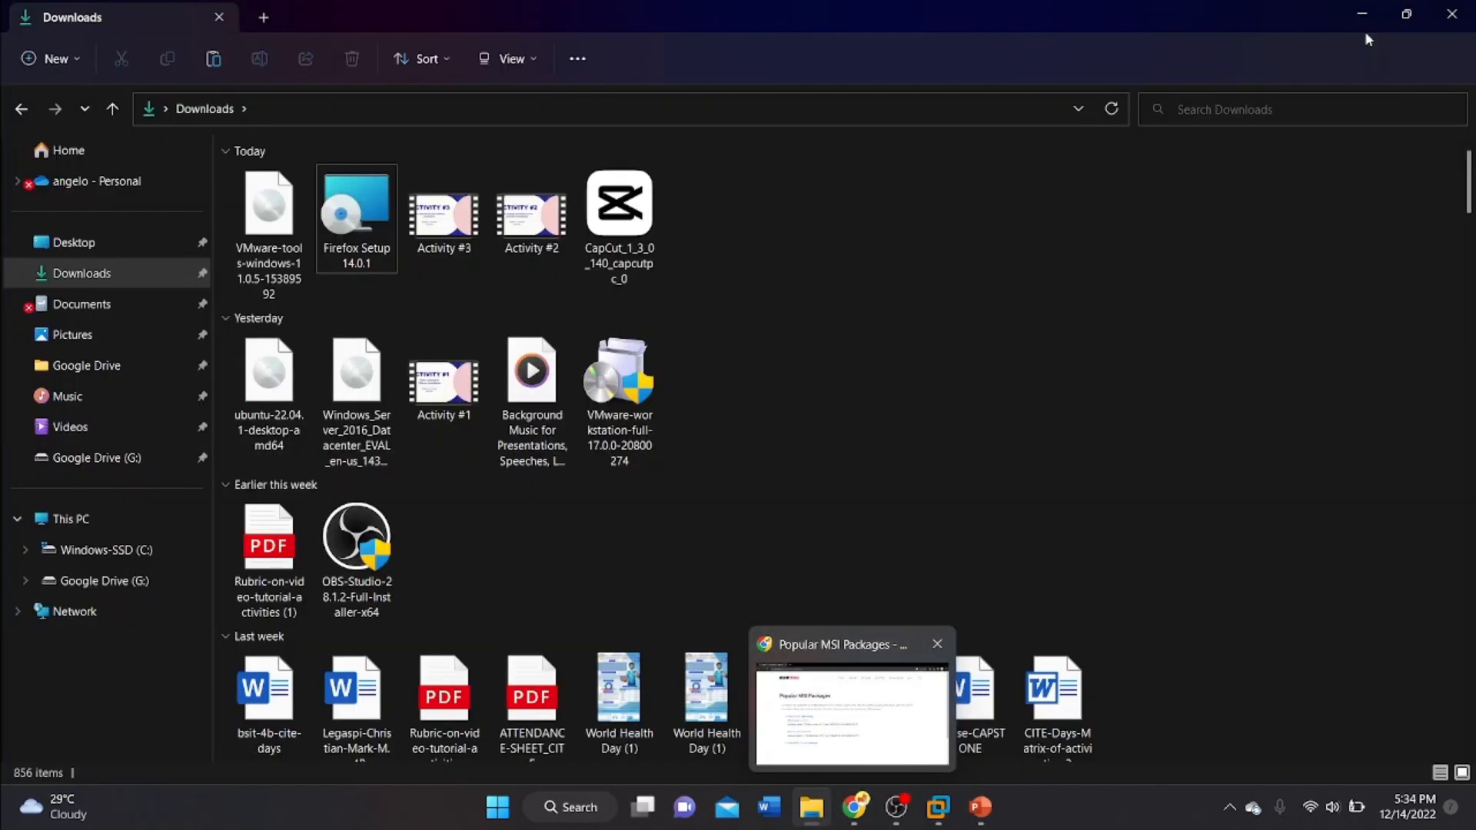
click(1362, 14)
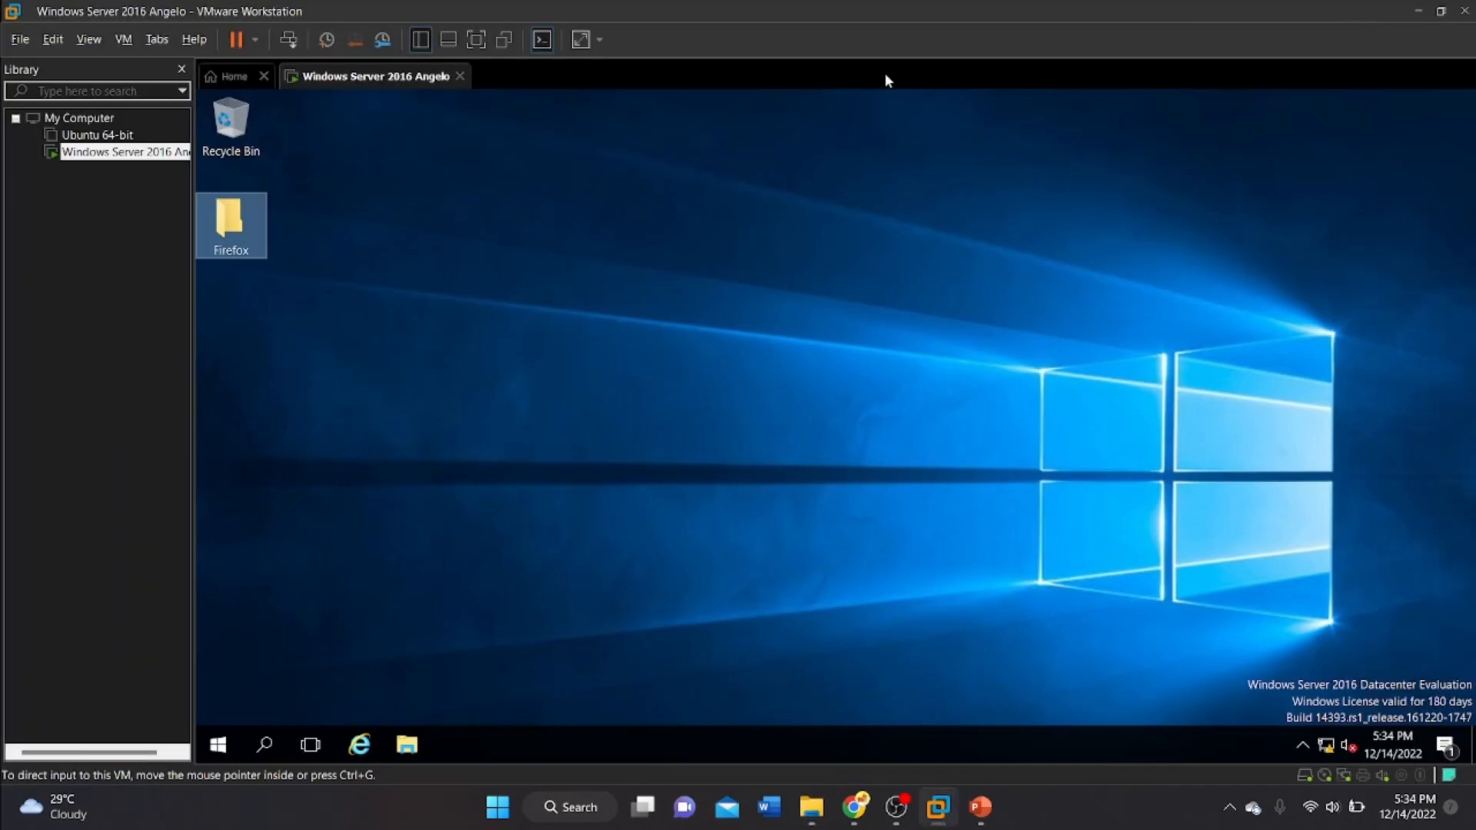
double_click(239, 221)
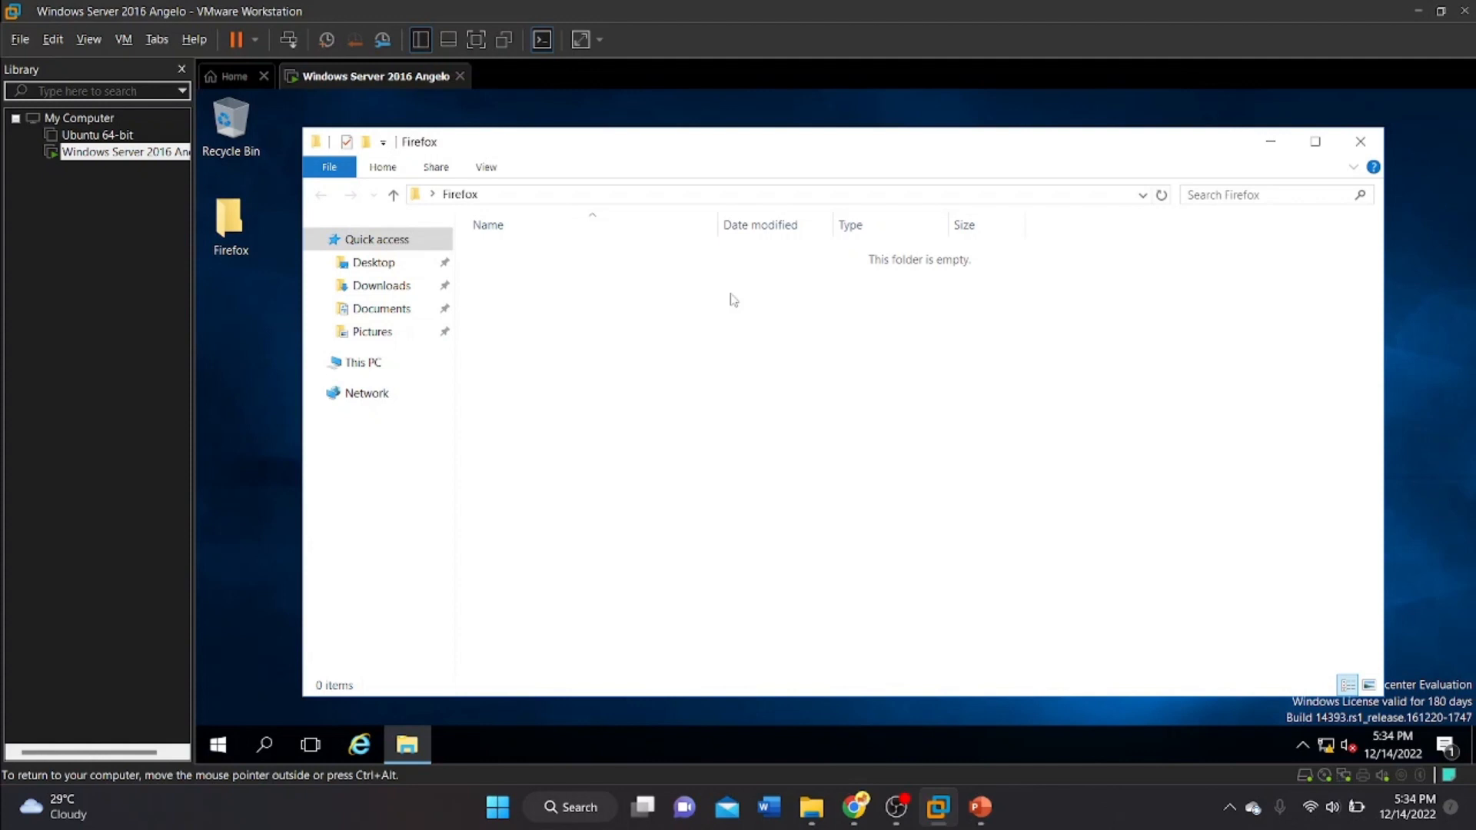
key(ctrl+v)
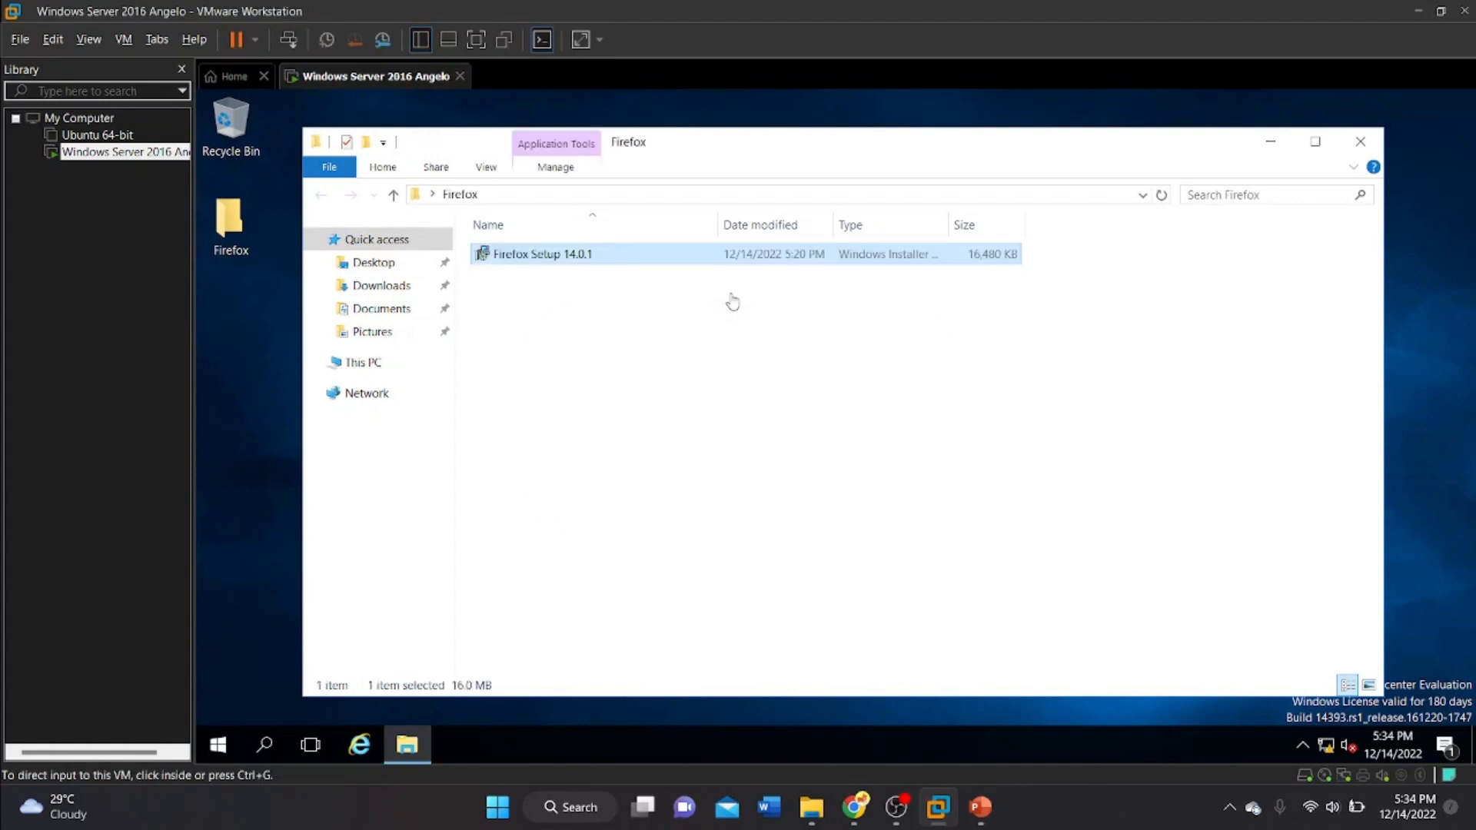
click(1272, 143)
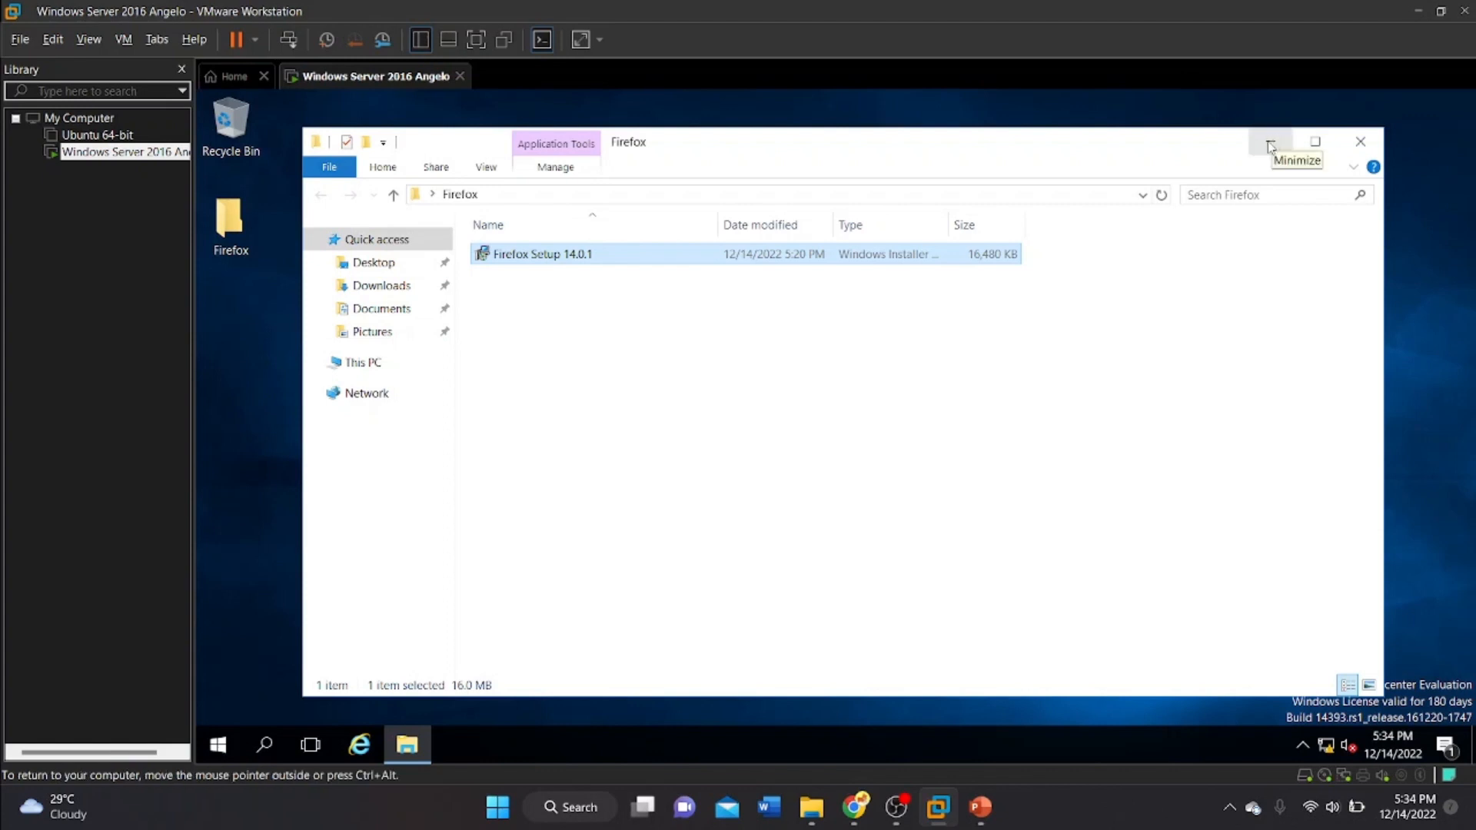
click(1272, 143)
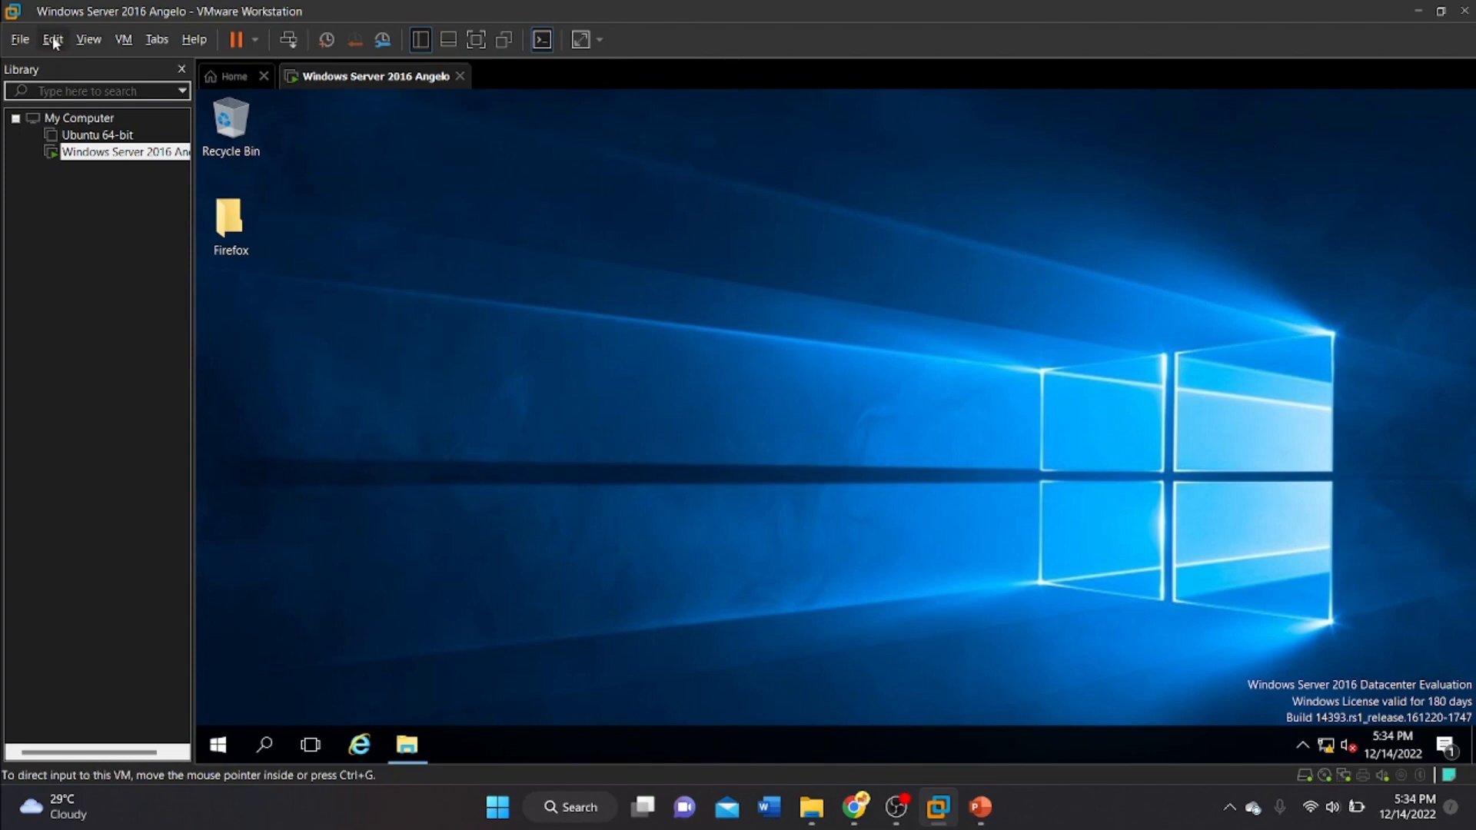
Set folder sharing to Always enabled in the virtual machine's Shared Folders settings
click(117, 39)
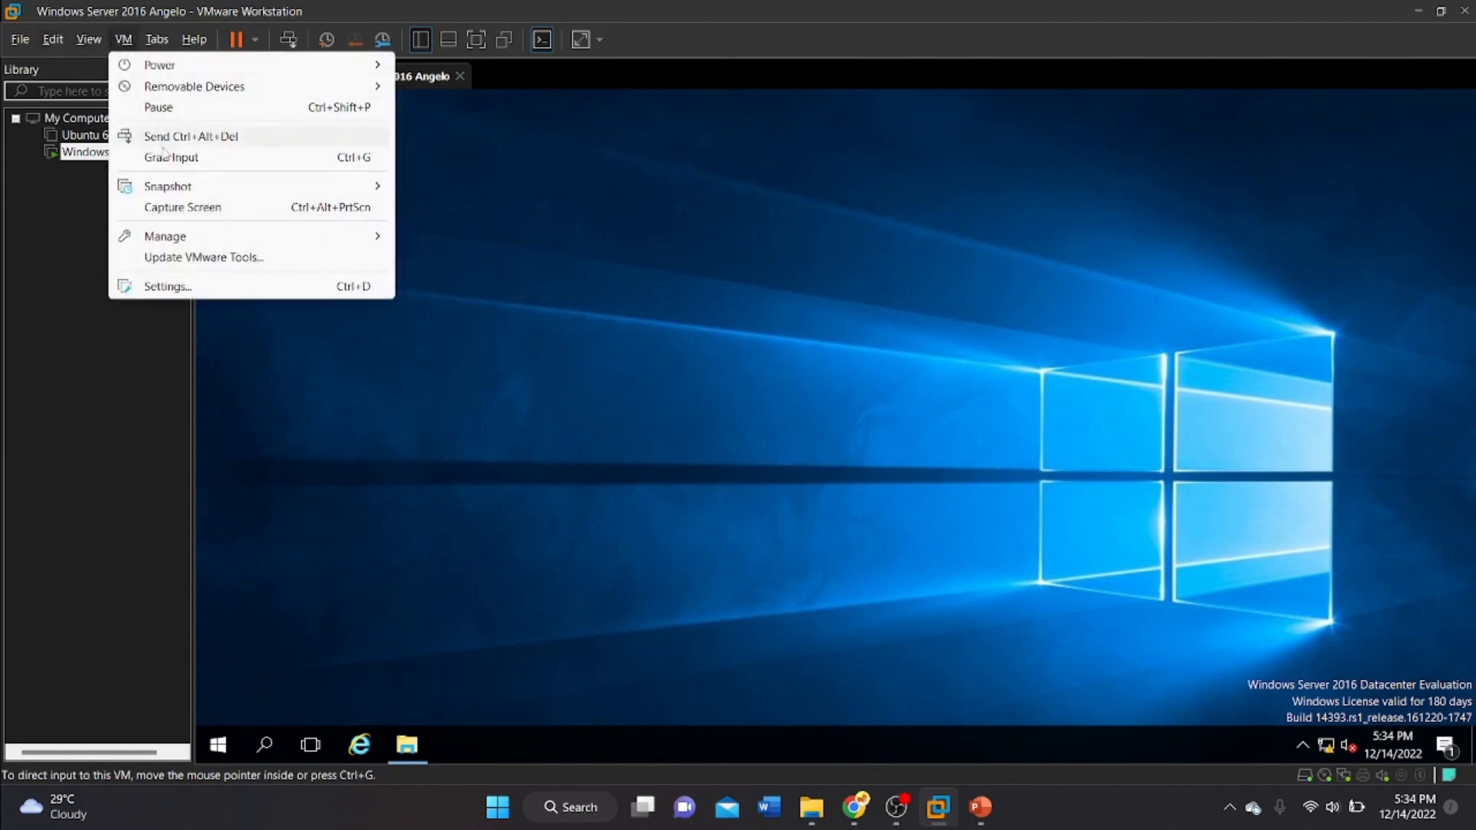
click(204, 284)
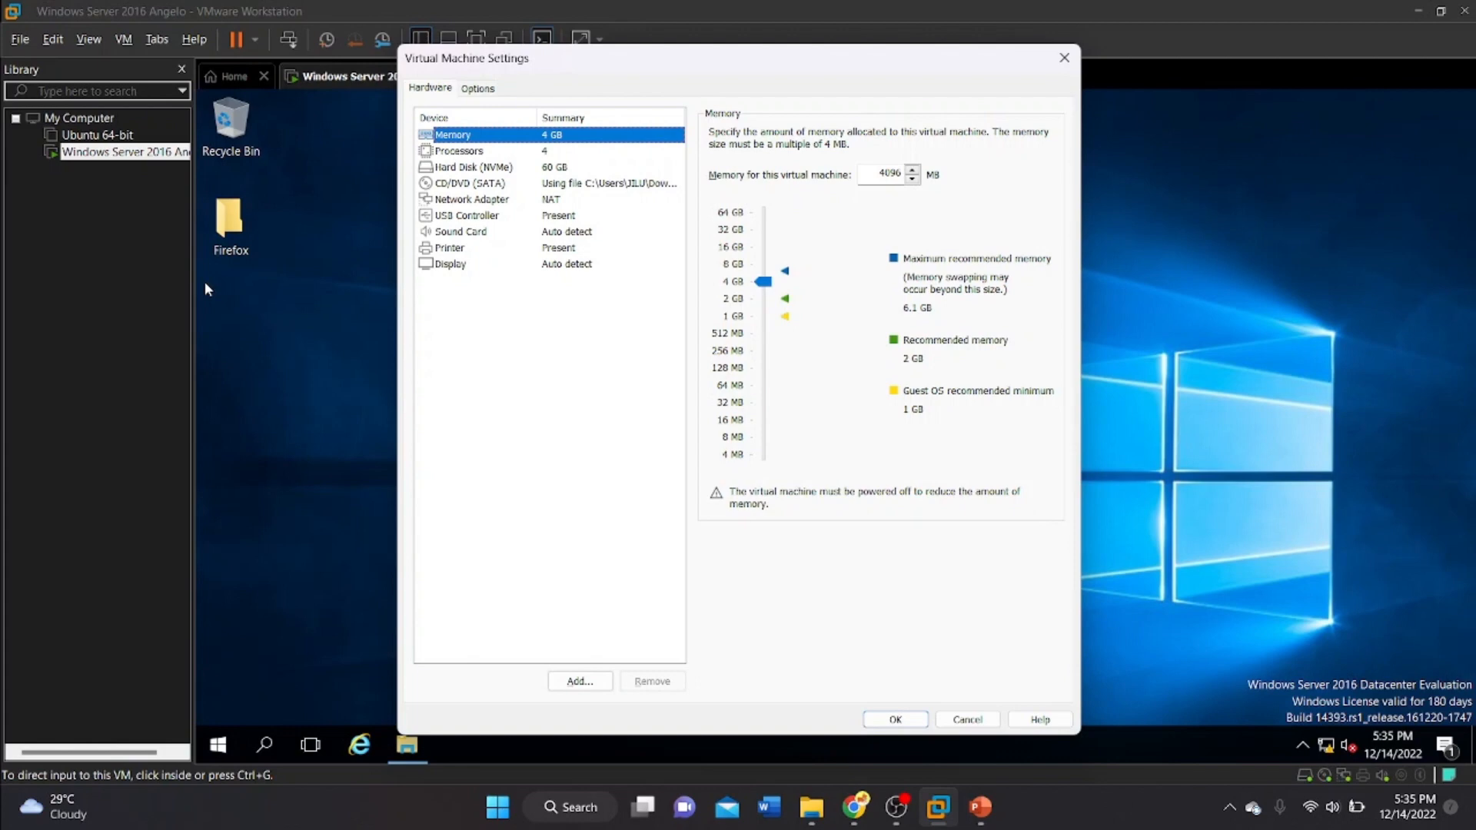
click(489, 90)
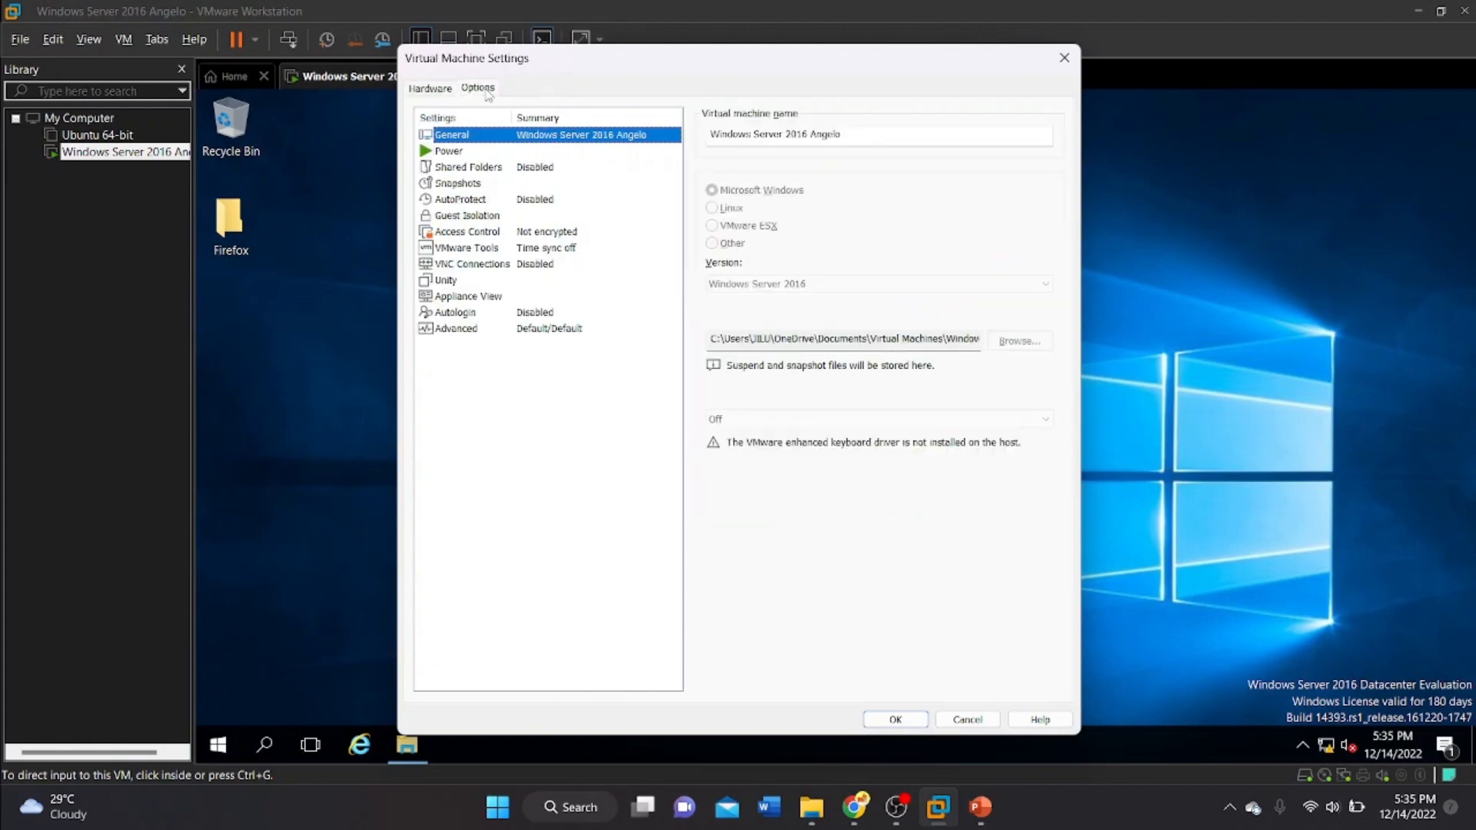
click(461, 168)
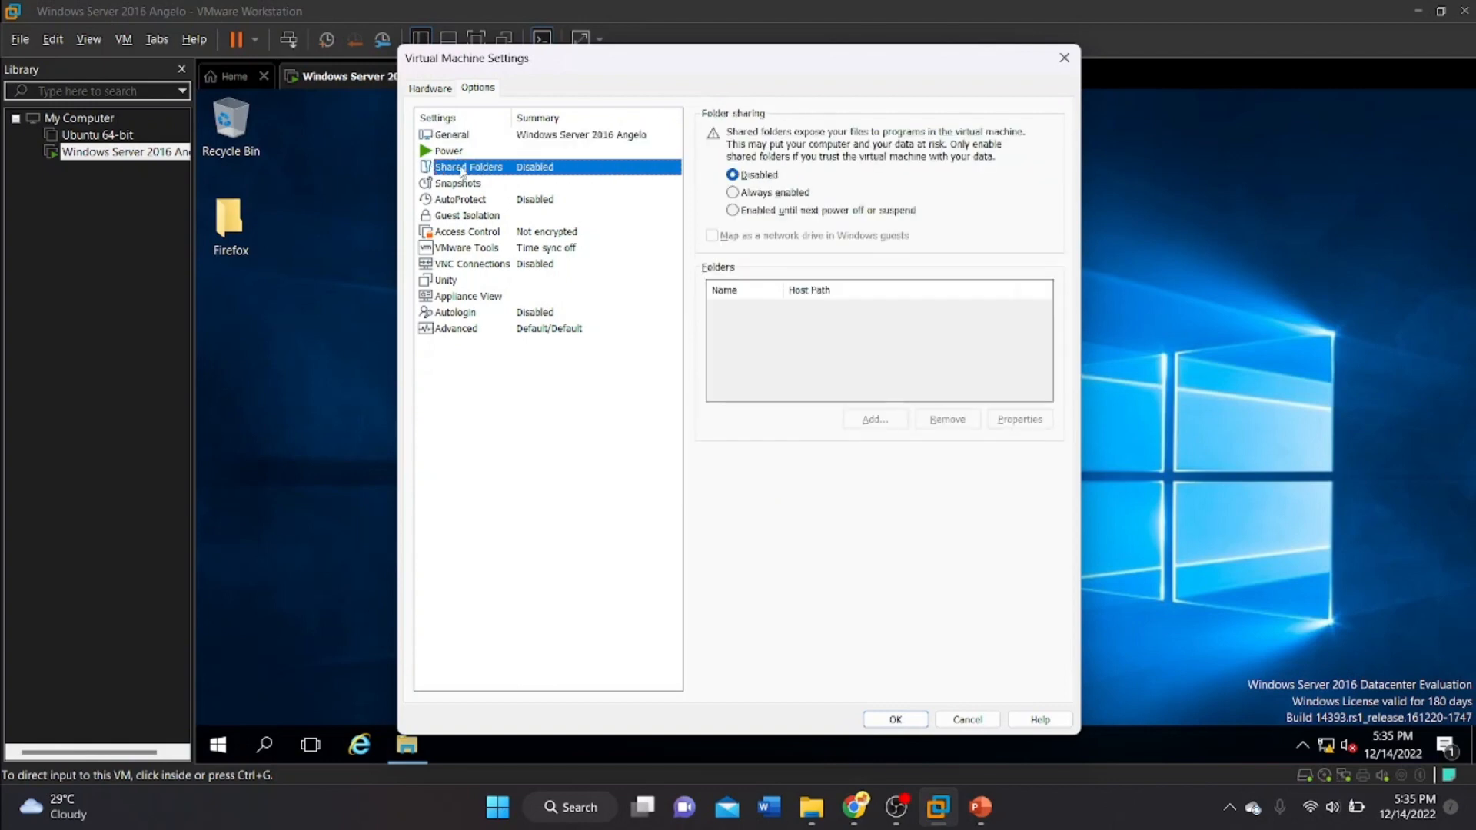
click(733, 210)
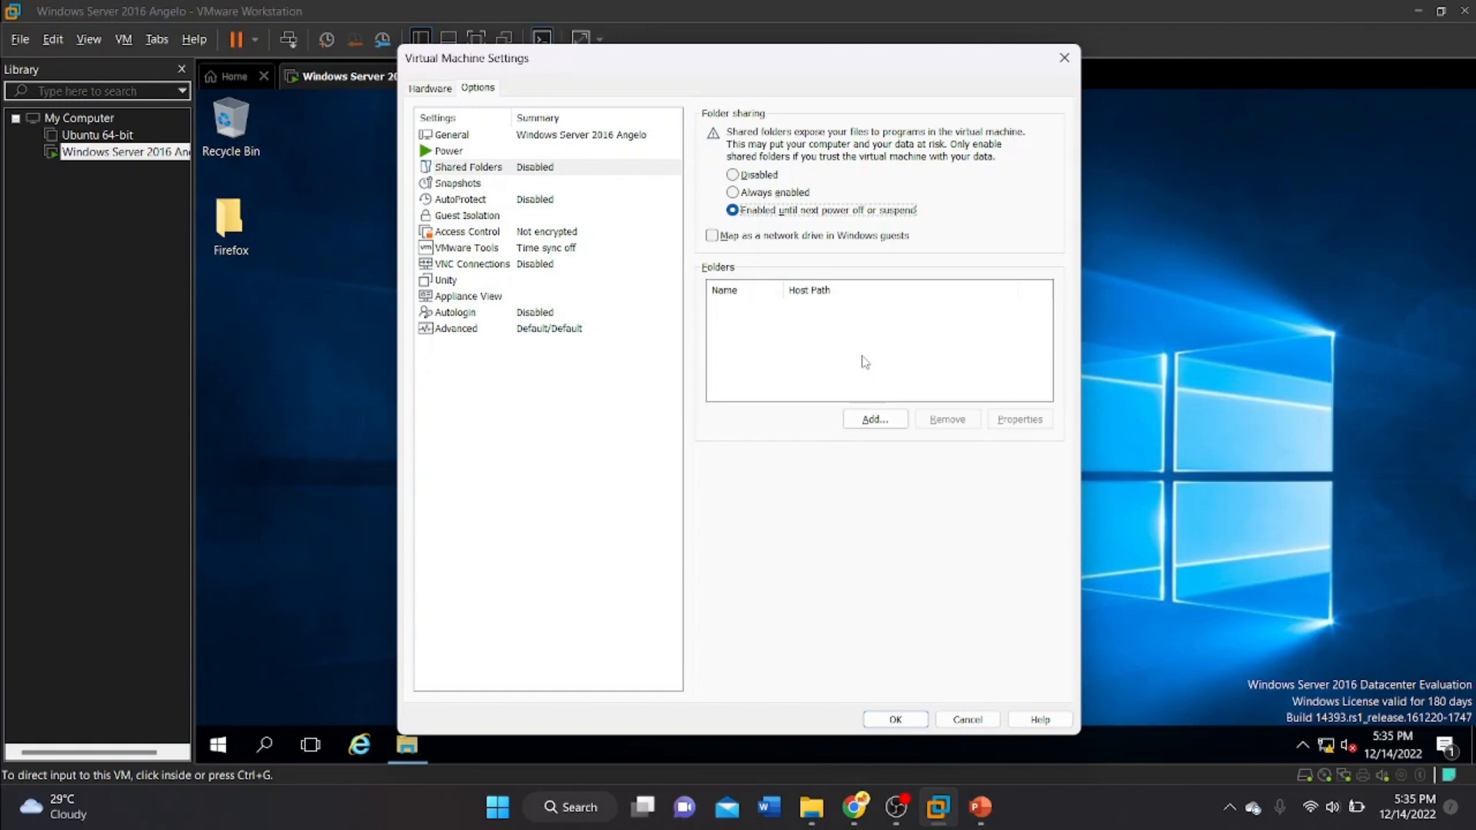
click(757, 192)
click(888, 721)
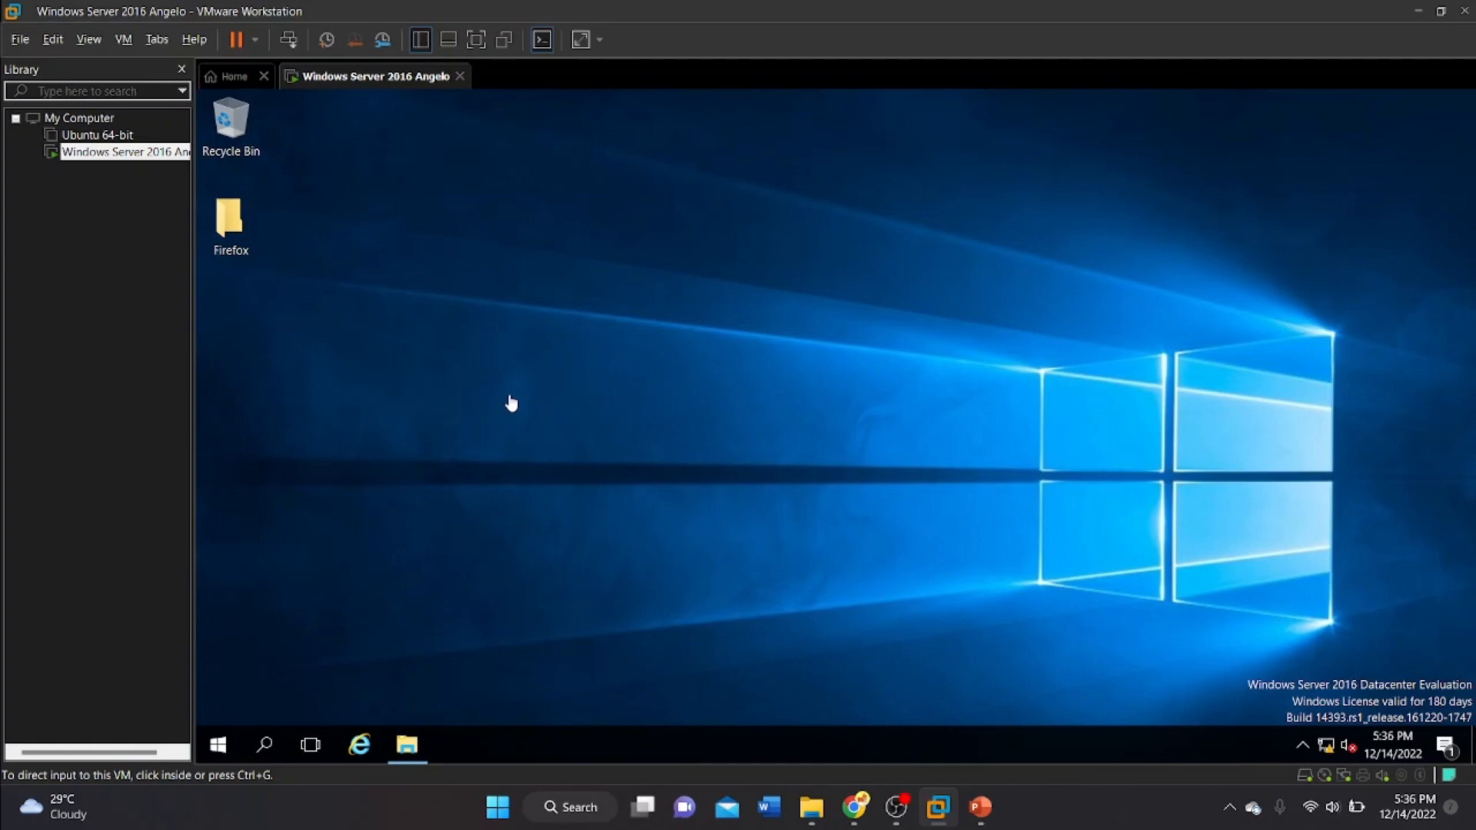
Open the Advanced Sharing settings in the properties of the desktop's Firefox folder
click(231, 239)
right_click(229, 236)
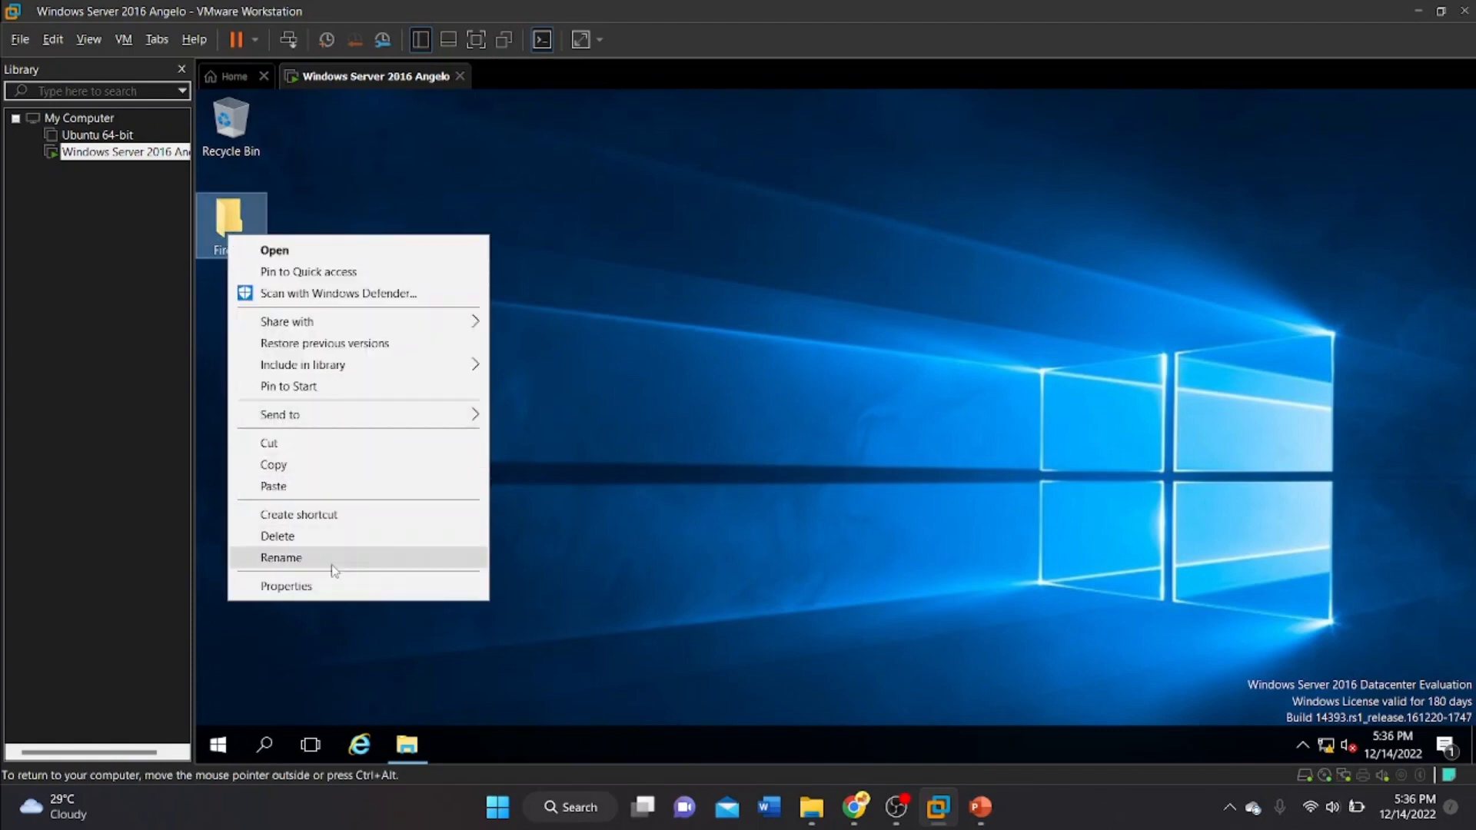
click(330, 586)
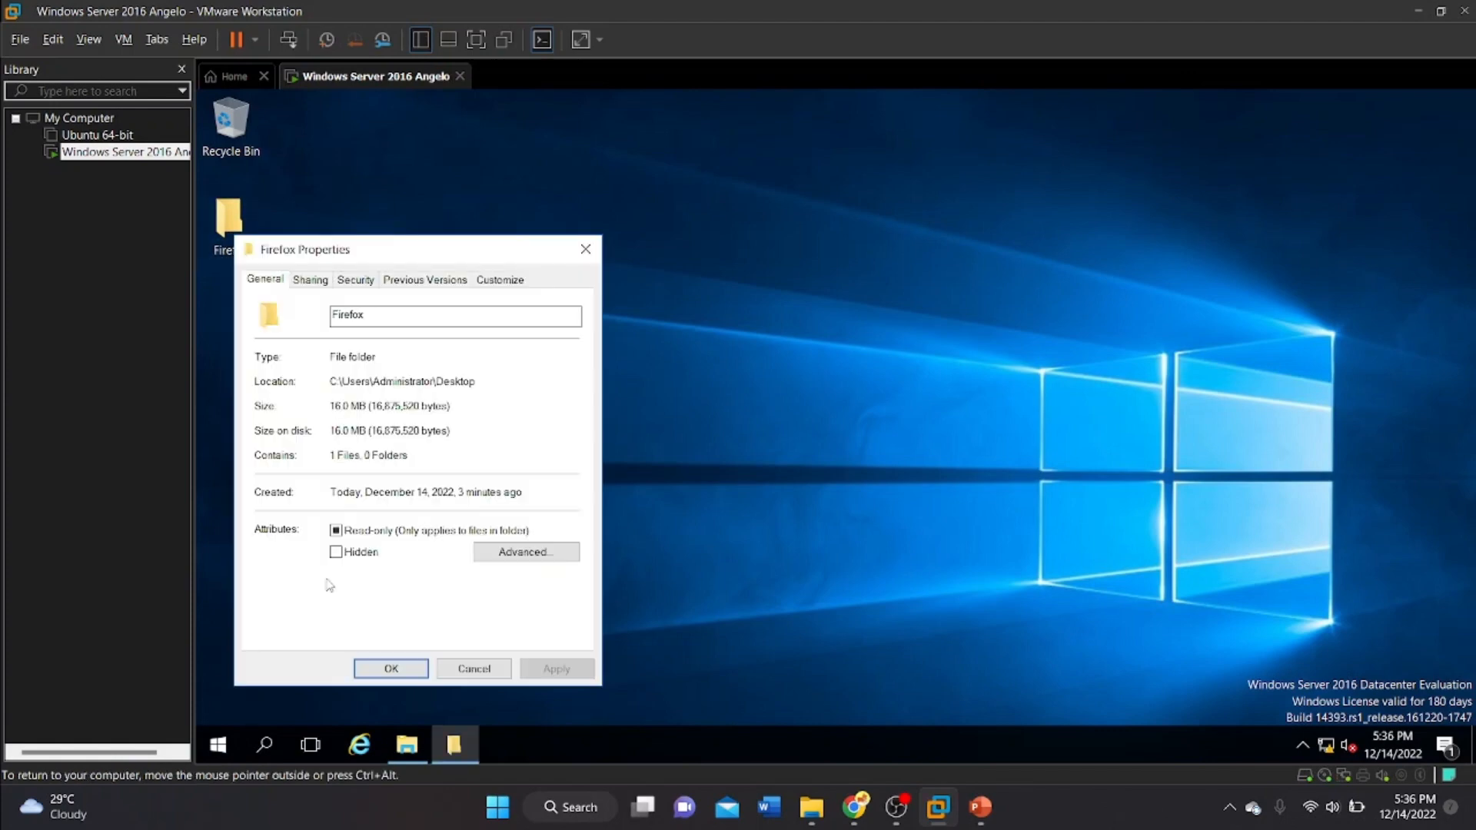
drag(399, 256, 597, 224)
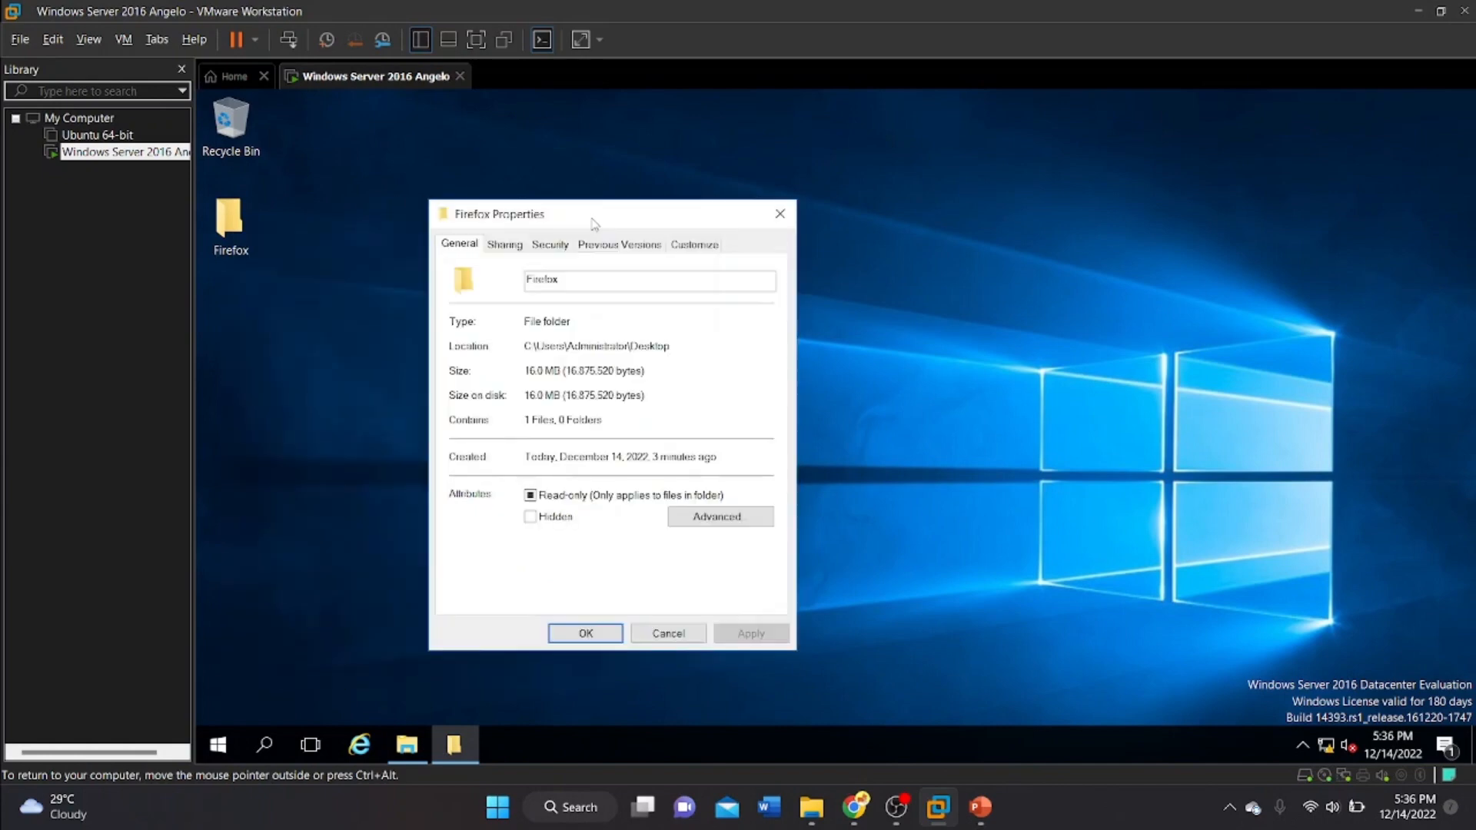
click(507, 244)
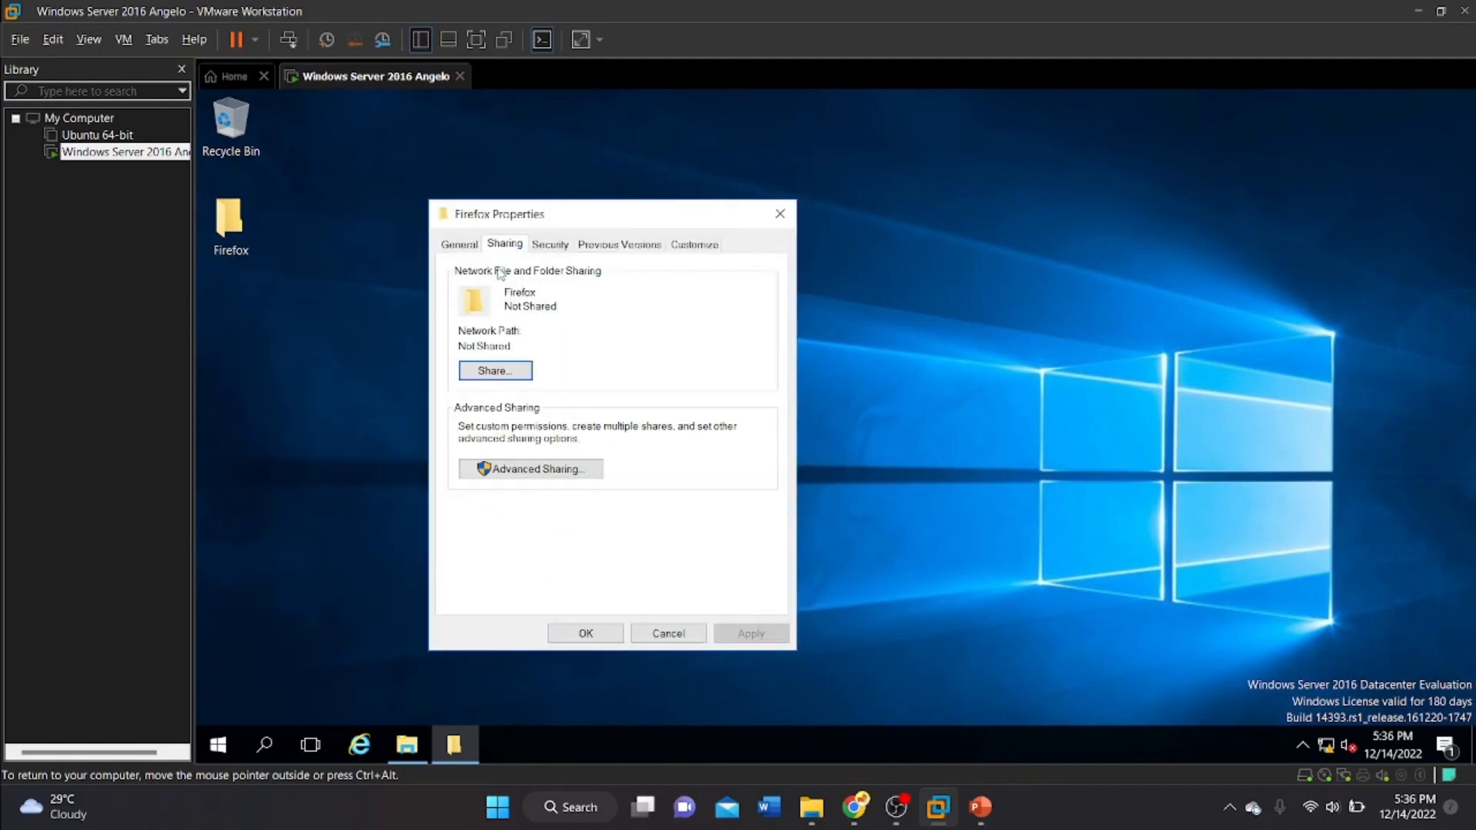
click(569, 470)
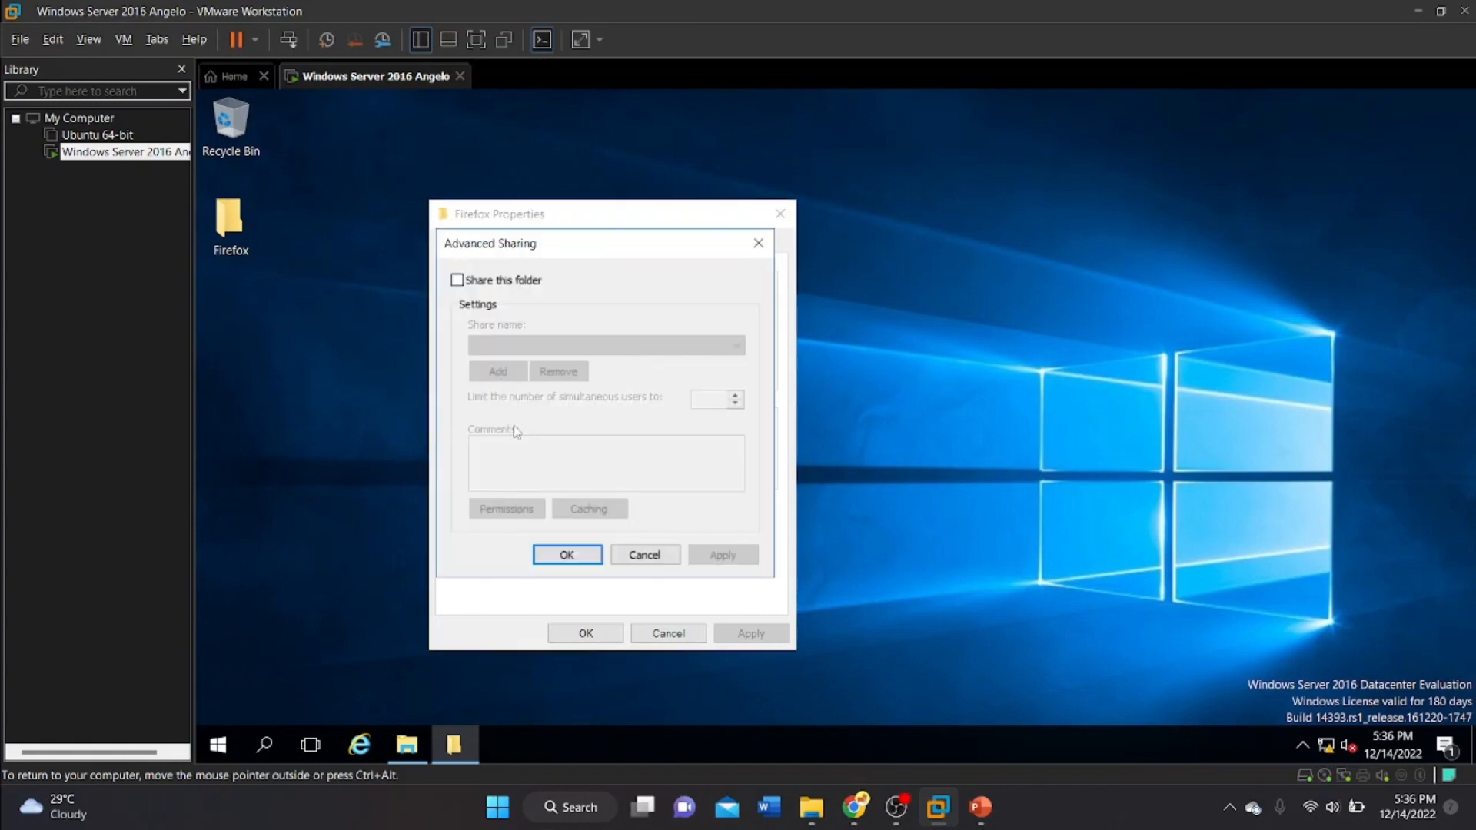
Share the Firefox folder under the share name Firefox$, select its network path, and close the folder properties
click(459, 281)
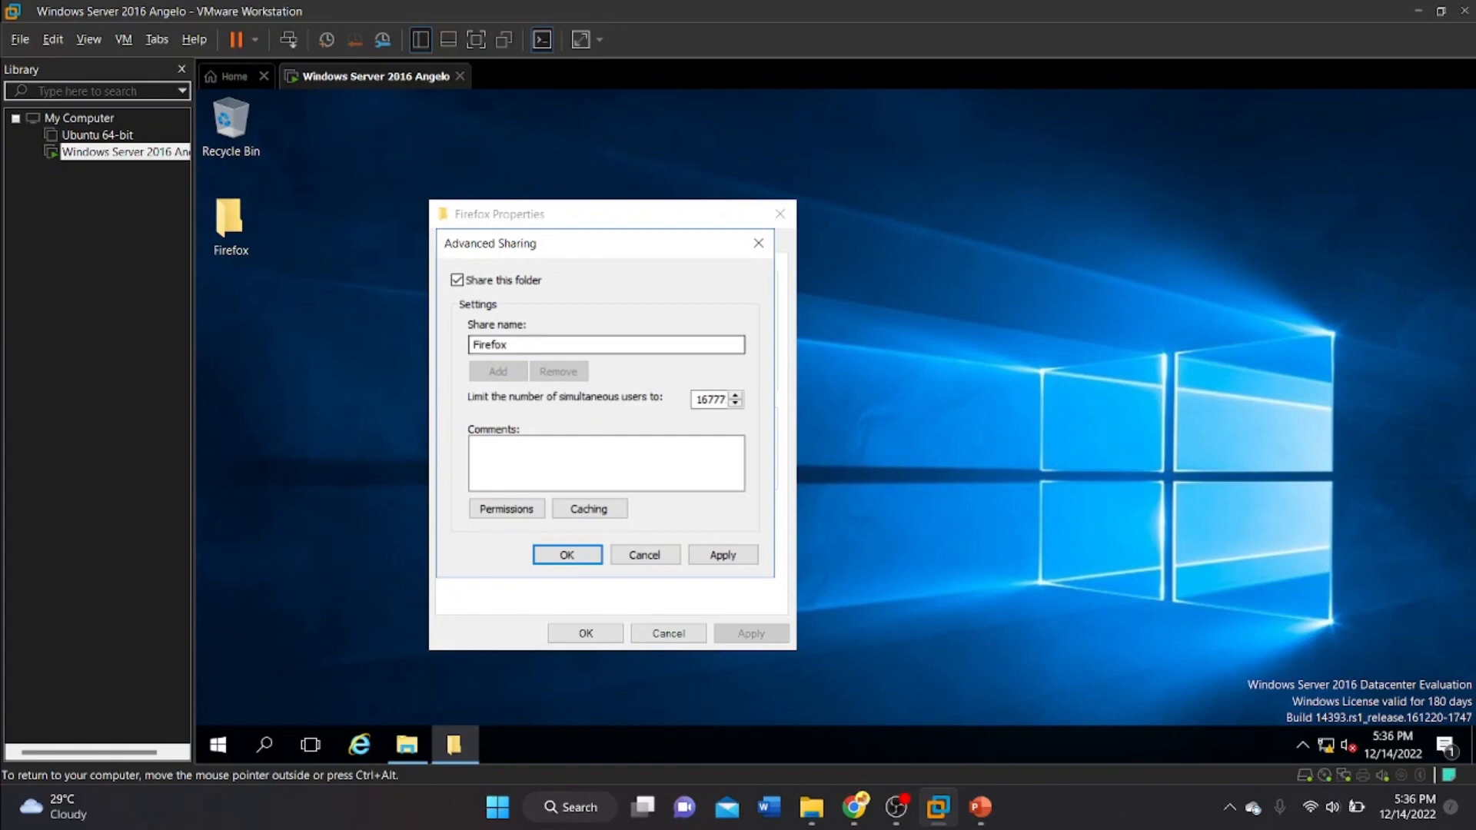
click(509, 345)
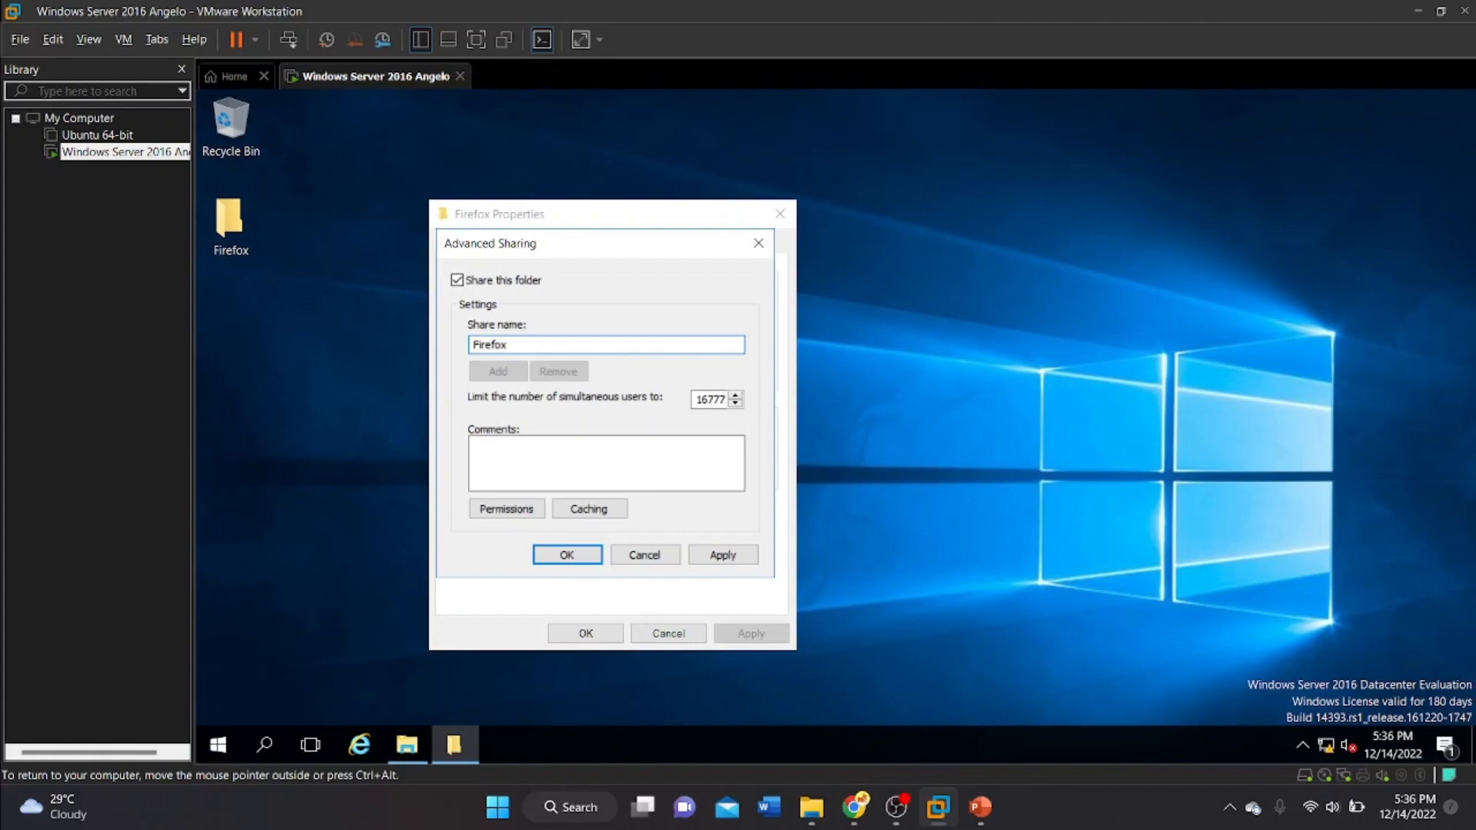
text(%)
key(BackSpace)
text($)
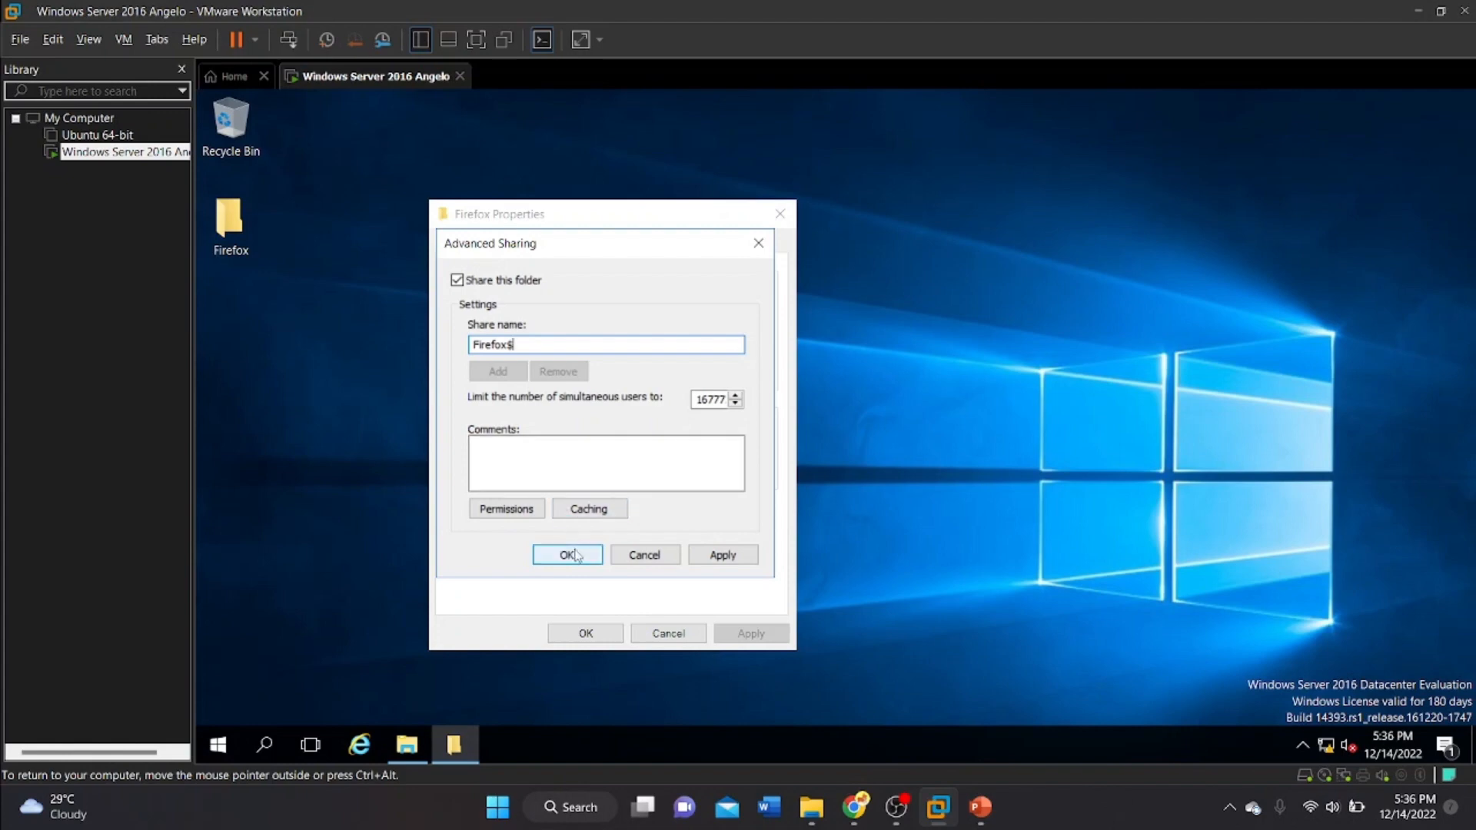
click(719, 555)
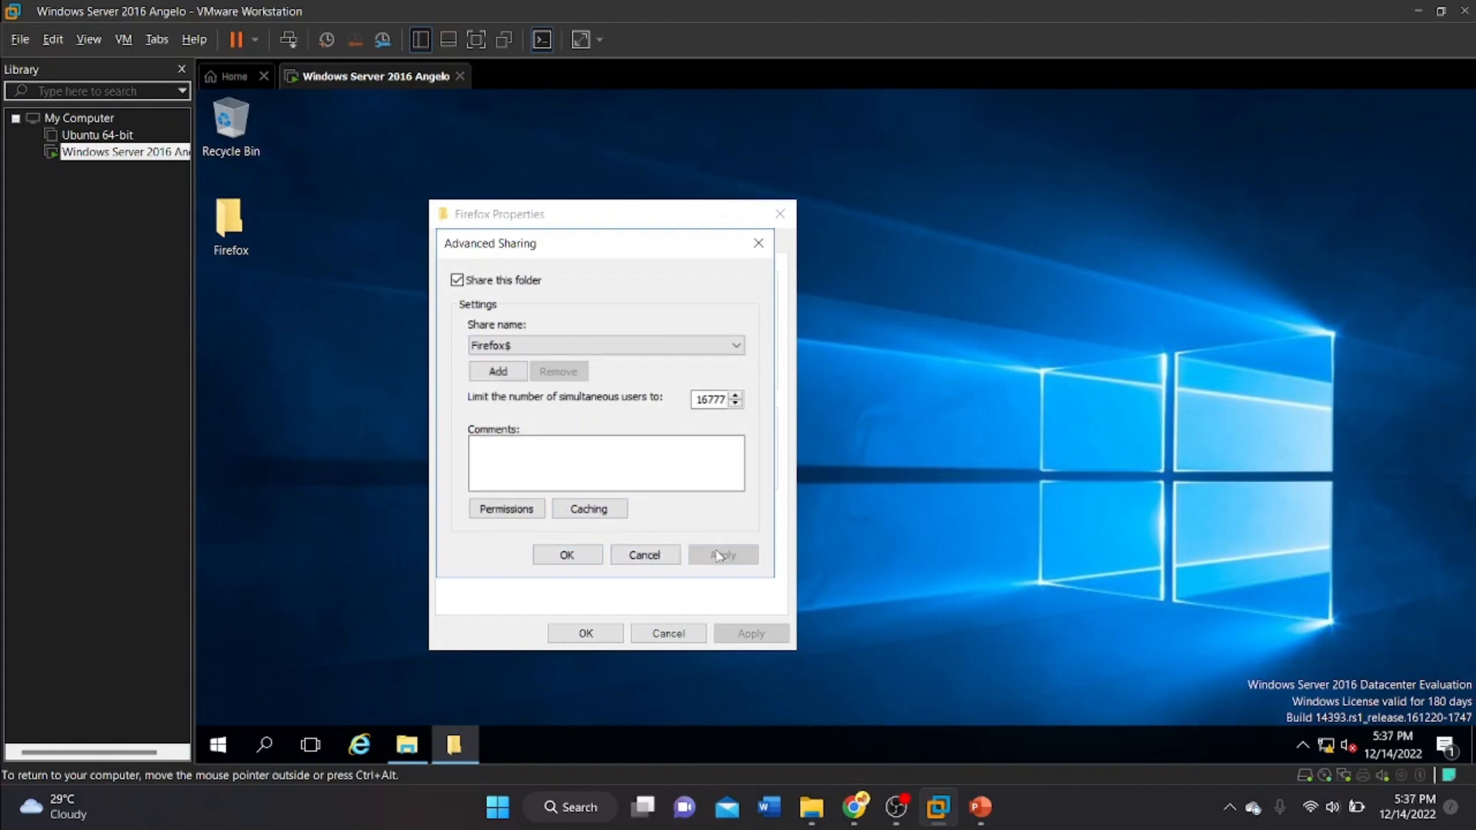
click(588, 560)
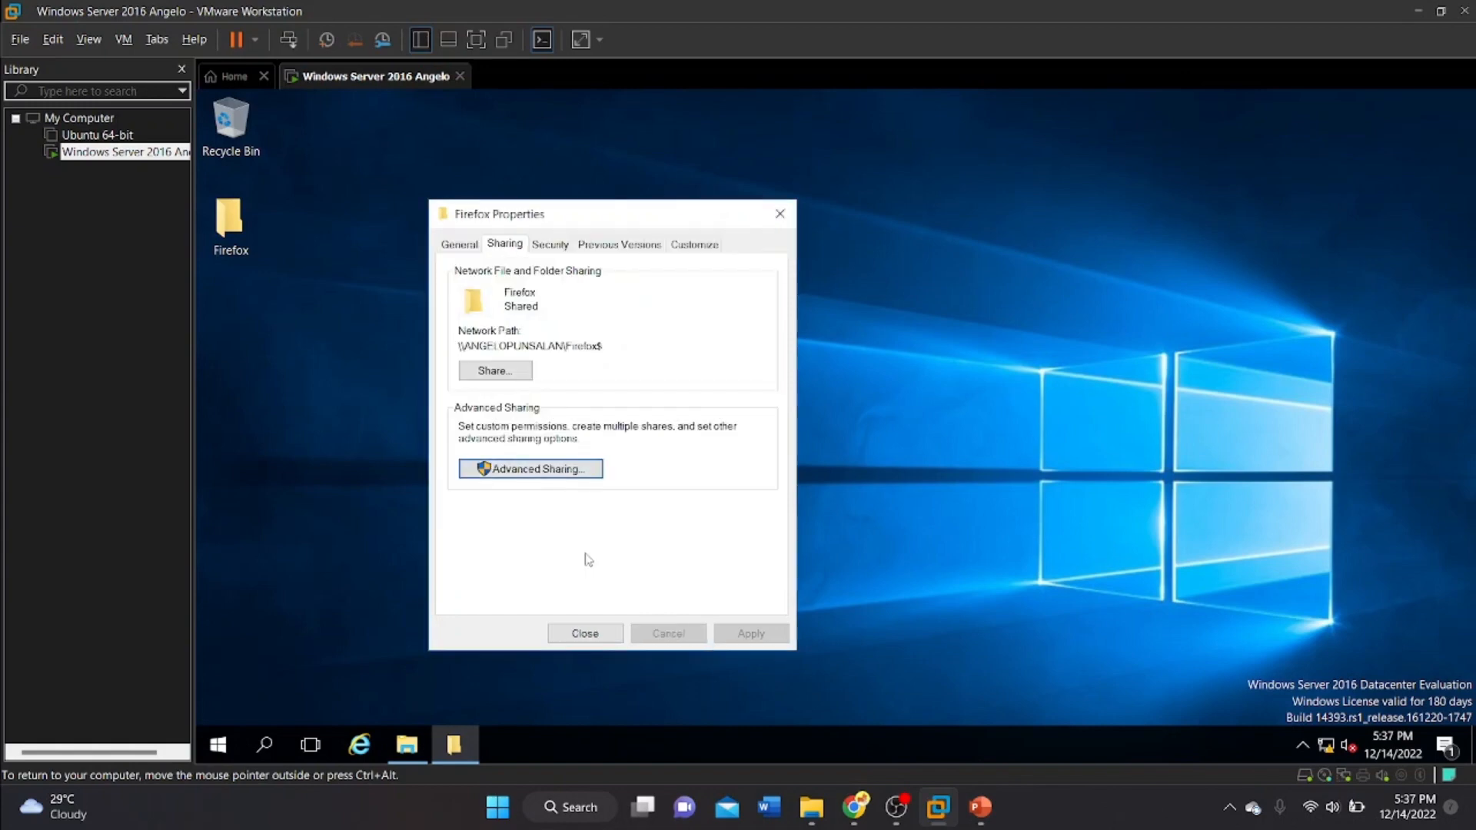
drag(604, 346, 459, 352)
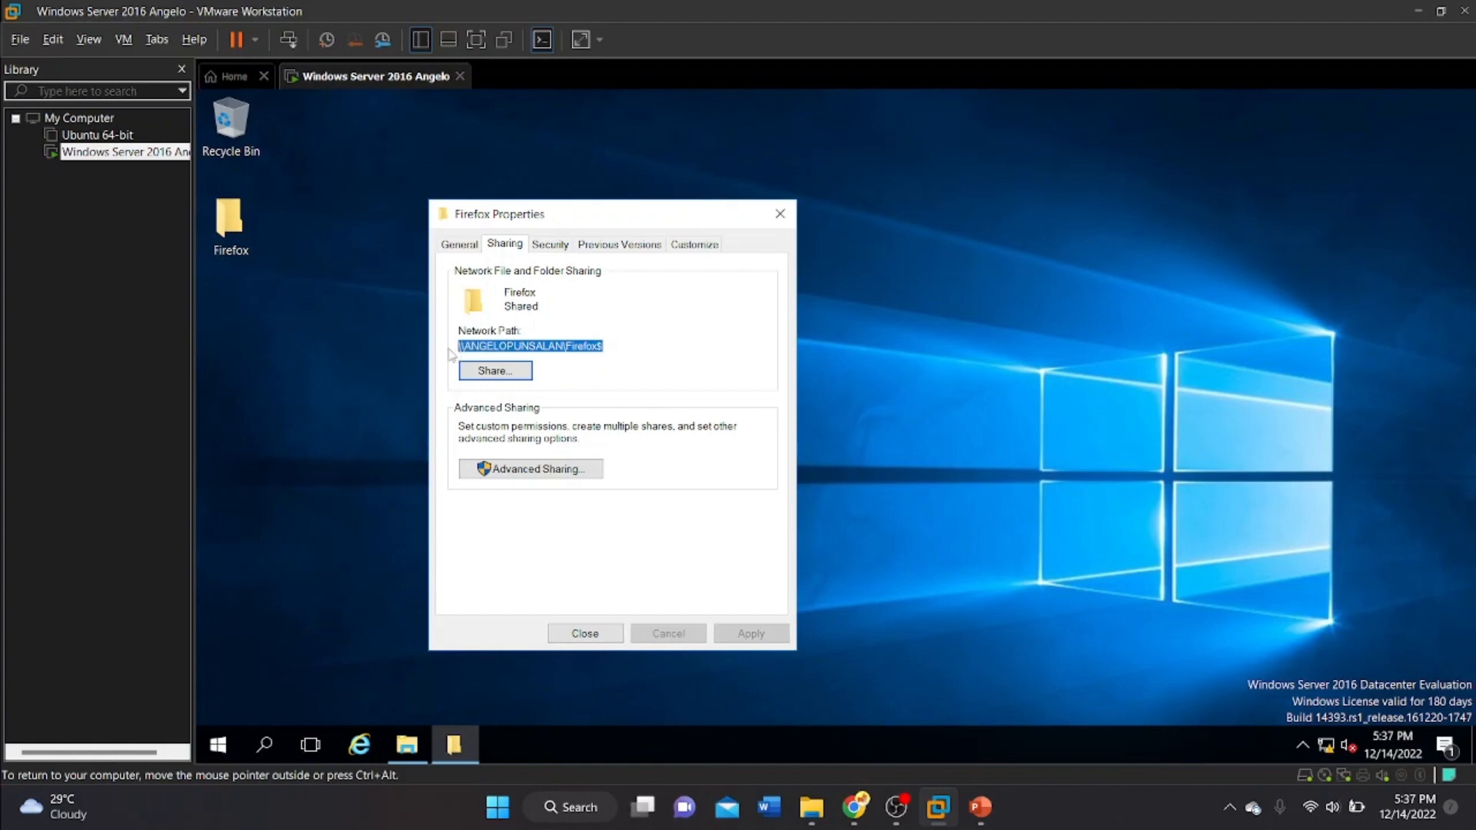
click(601, 630)
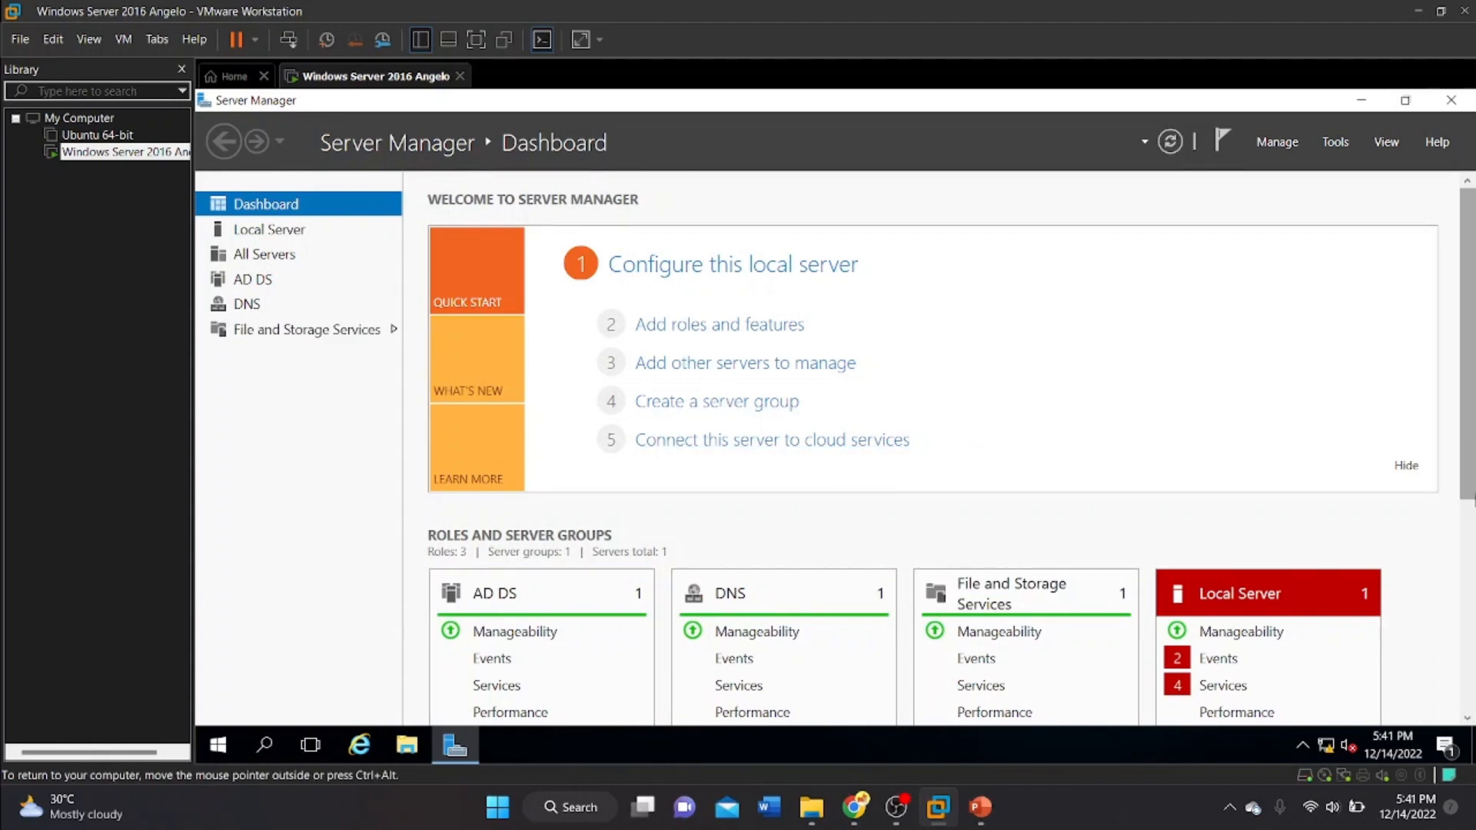
Open Group Policy Management from Server Manager
scroll(1468, 357, down, 5)
scroll(1468, 357, up, 5)
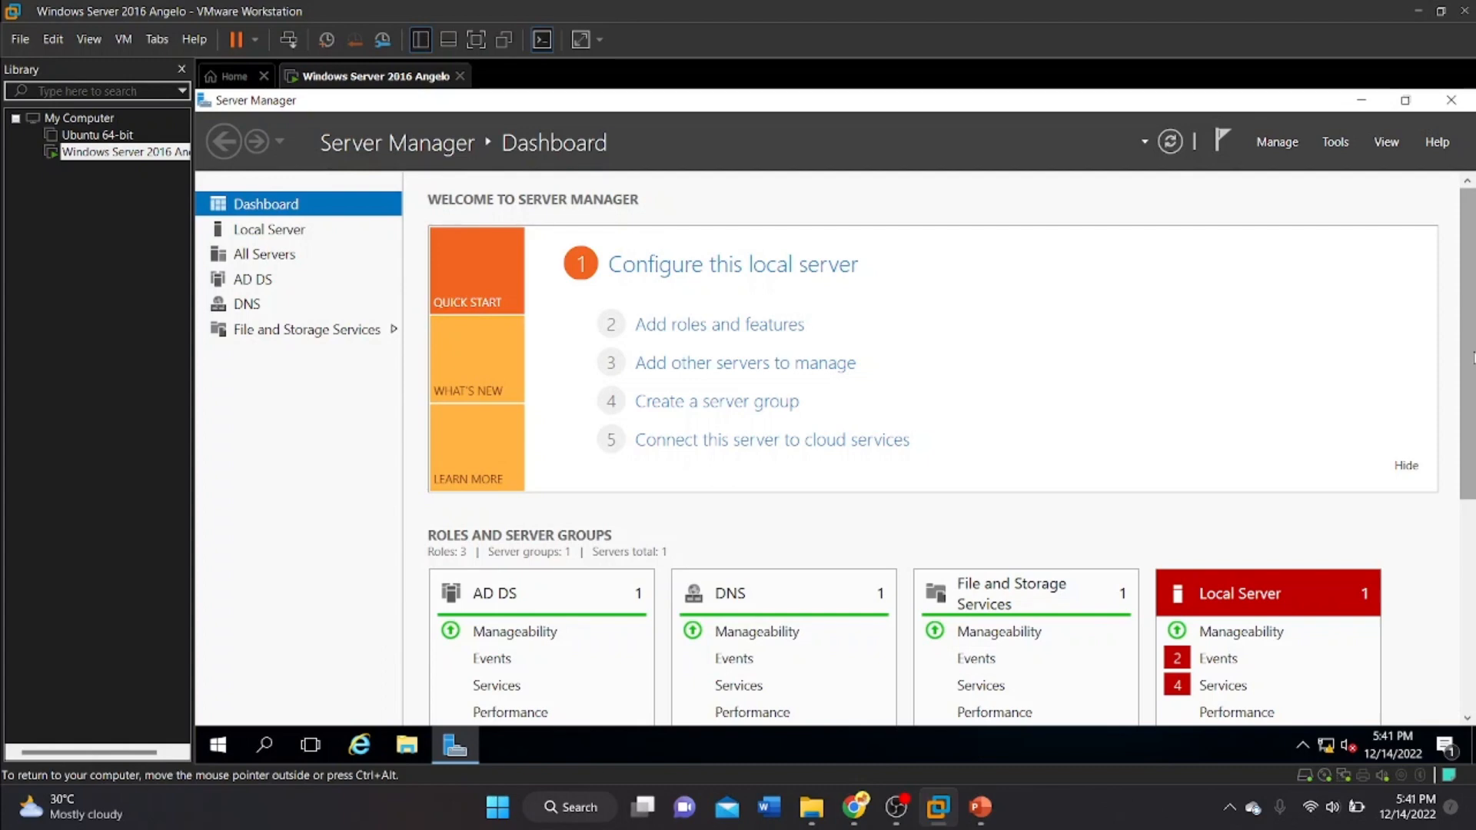
click(1340, 144)
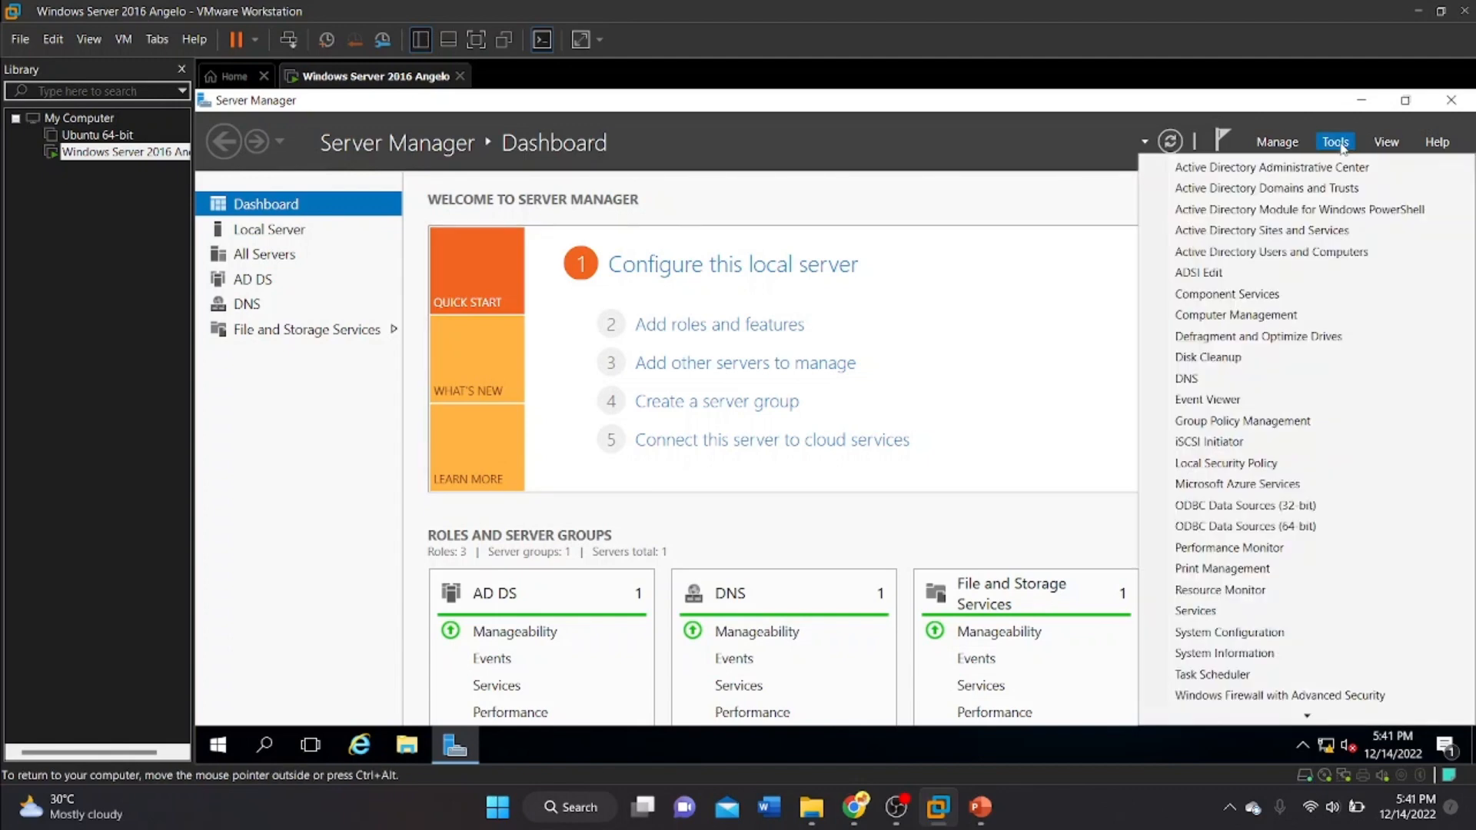
click(1292, 420)
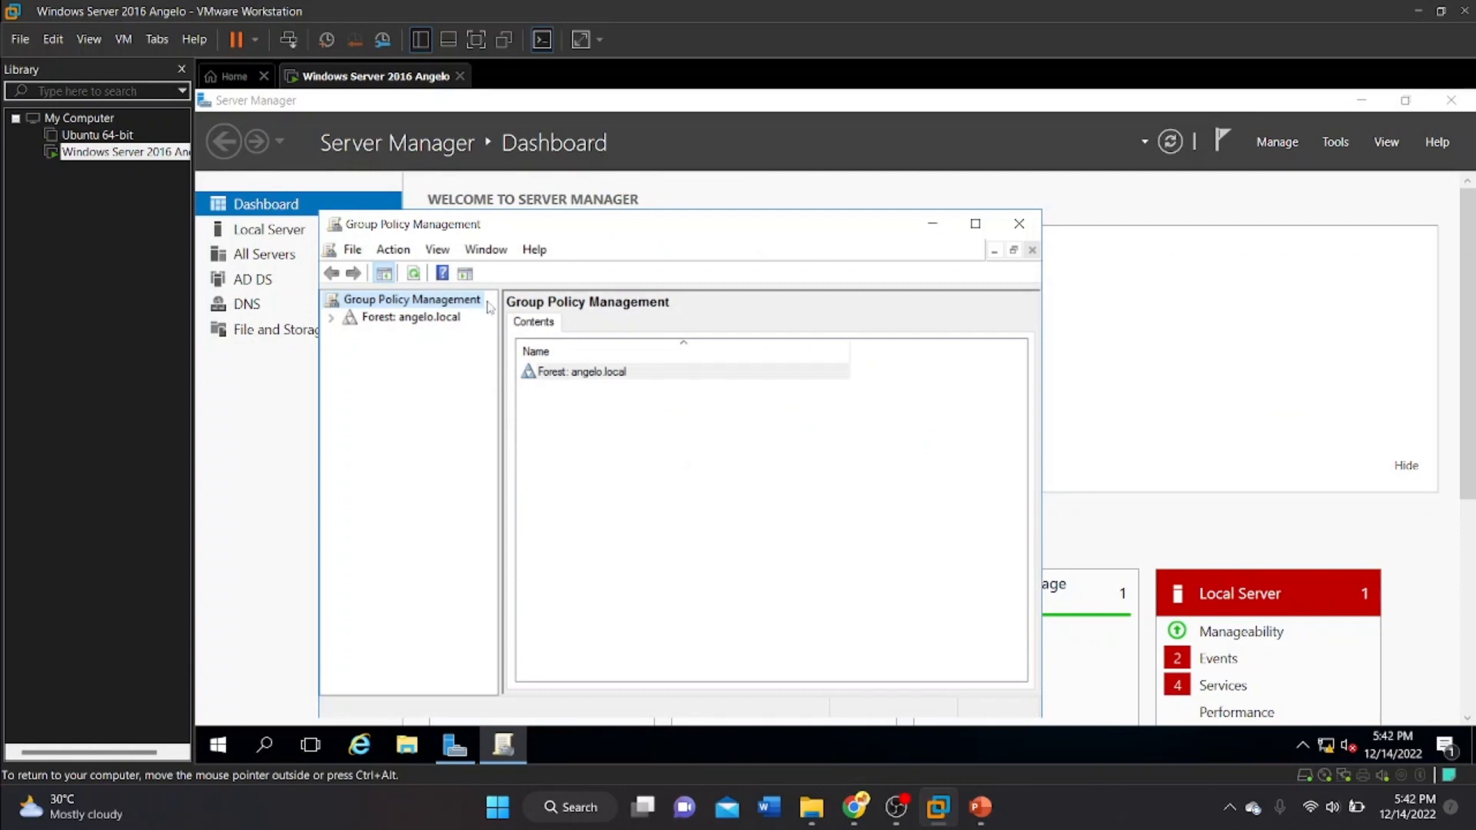
Expand the forest and its Domains node down to the contents of the local domain
click(331, 317)
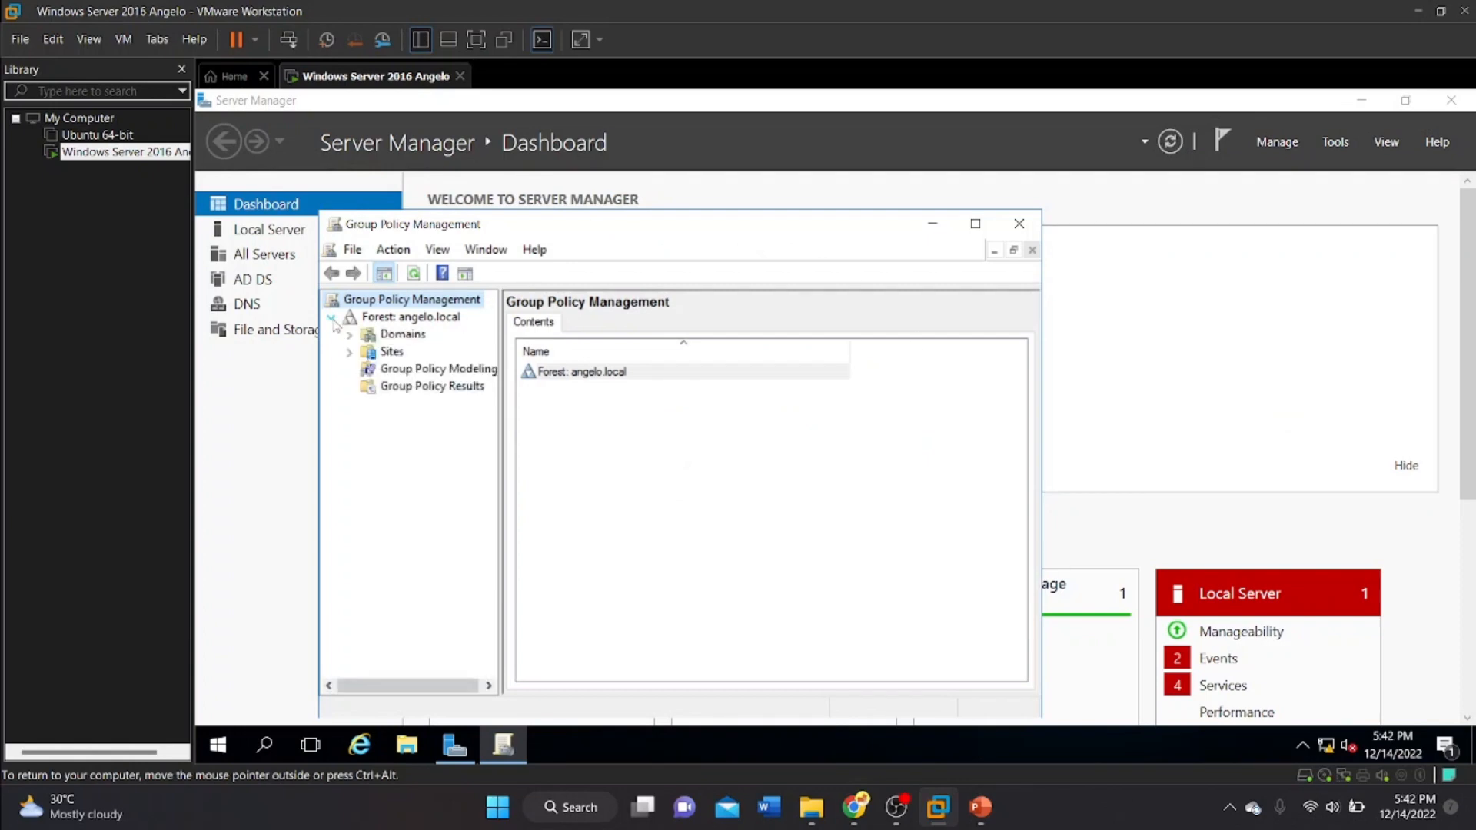
click(404, 335)
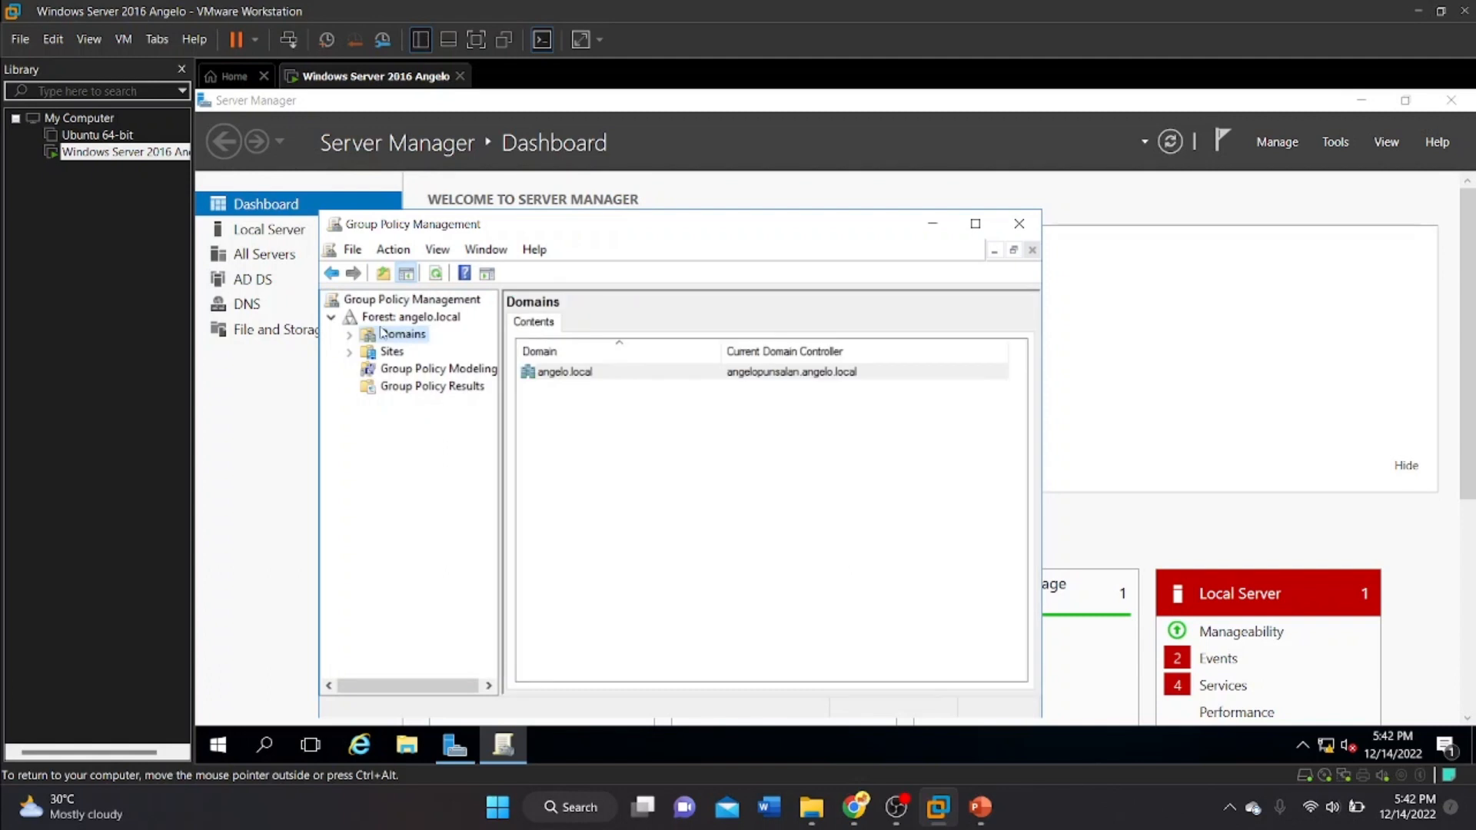
click(387, 353)
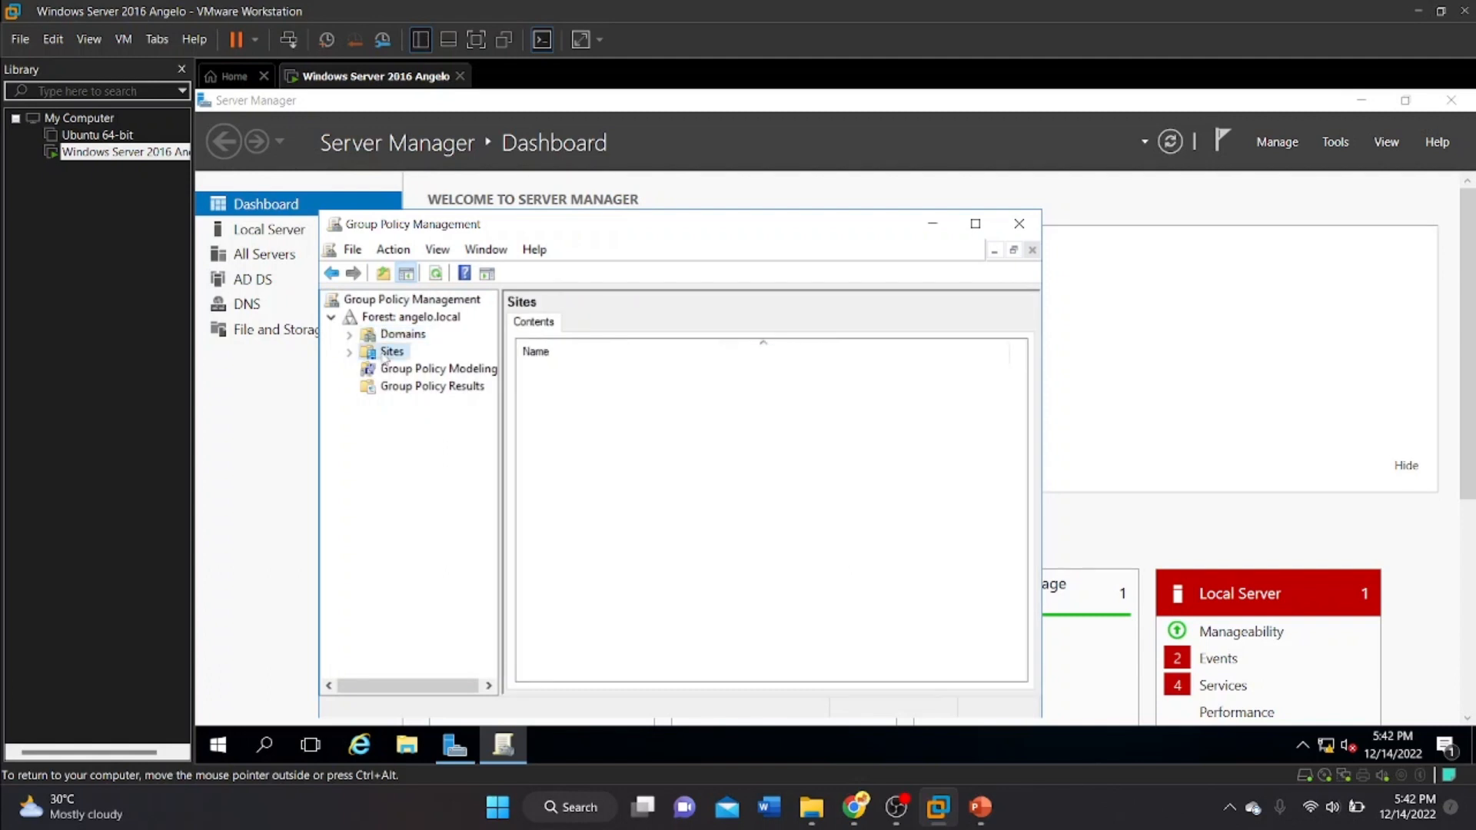
click(350, 335)
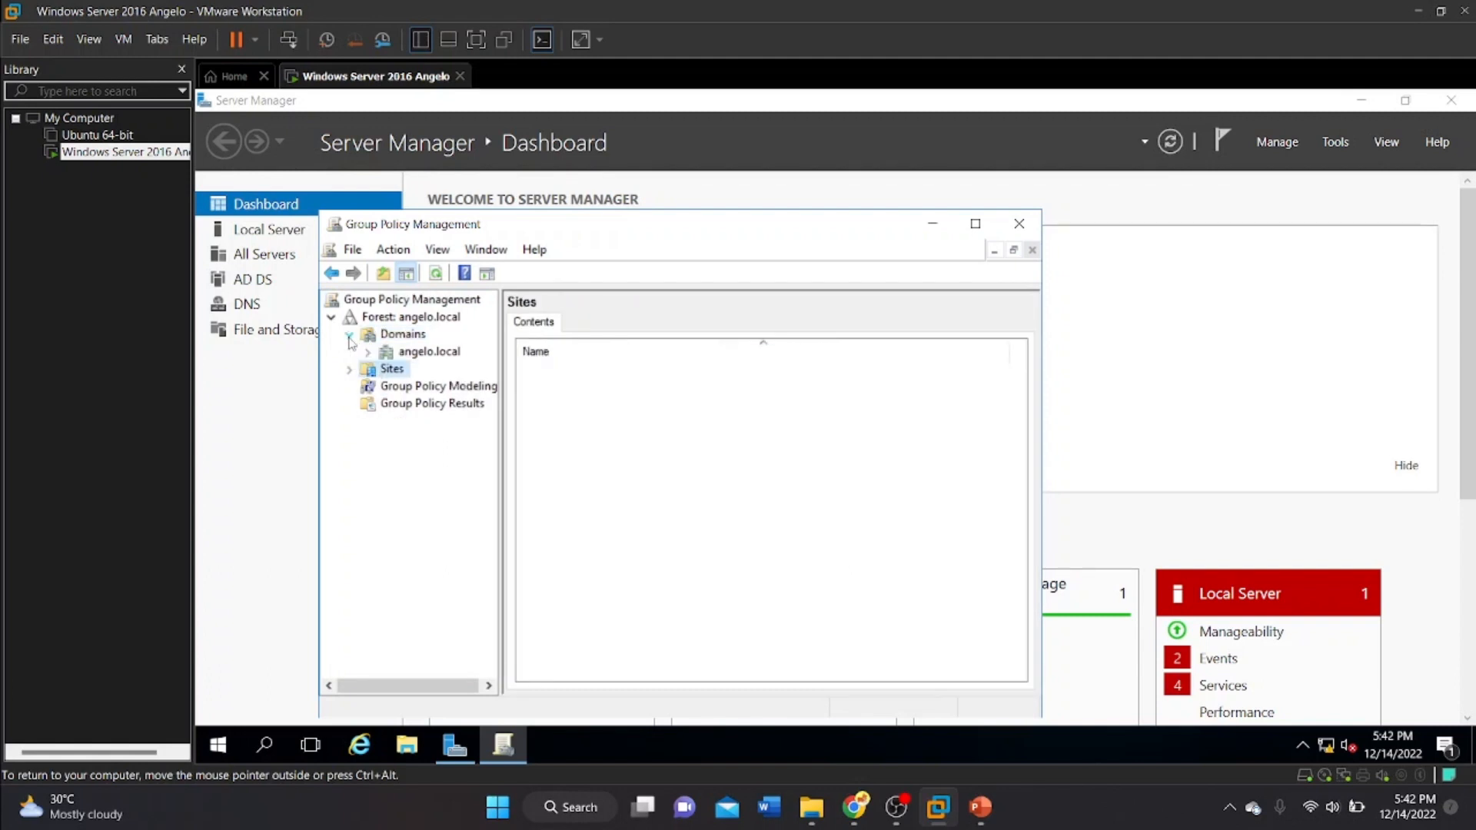
click(419, 354)
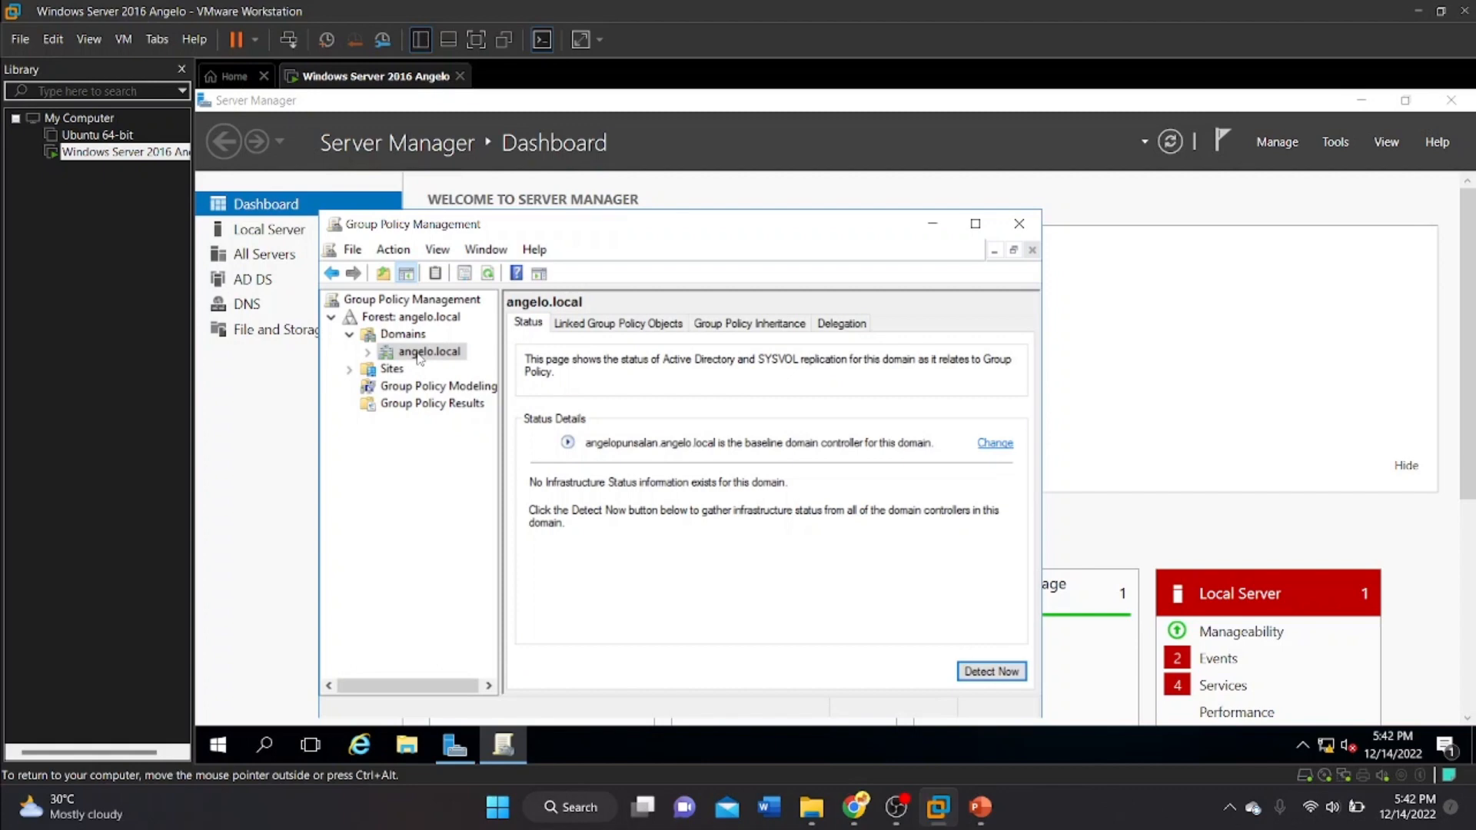
click(369, 354)
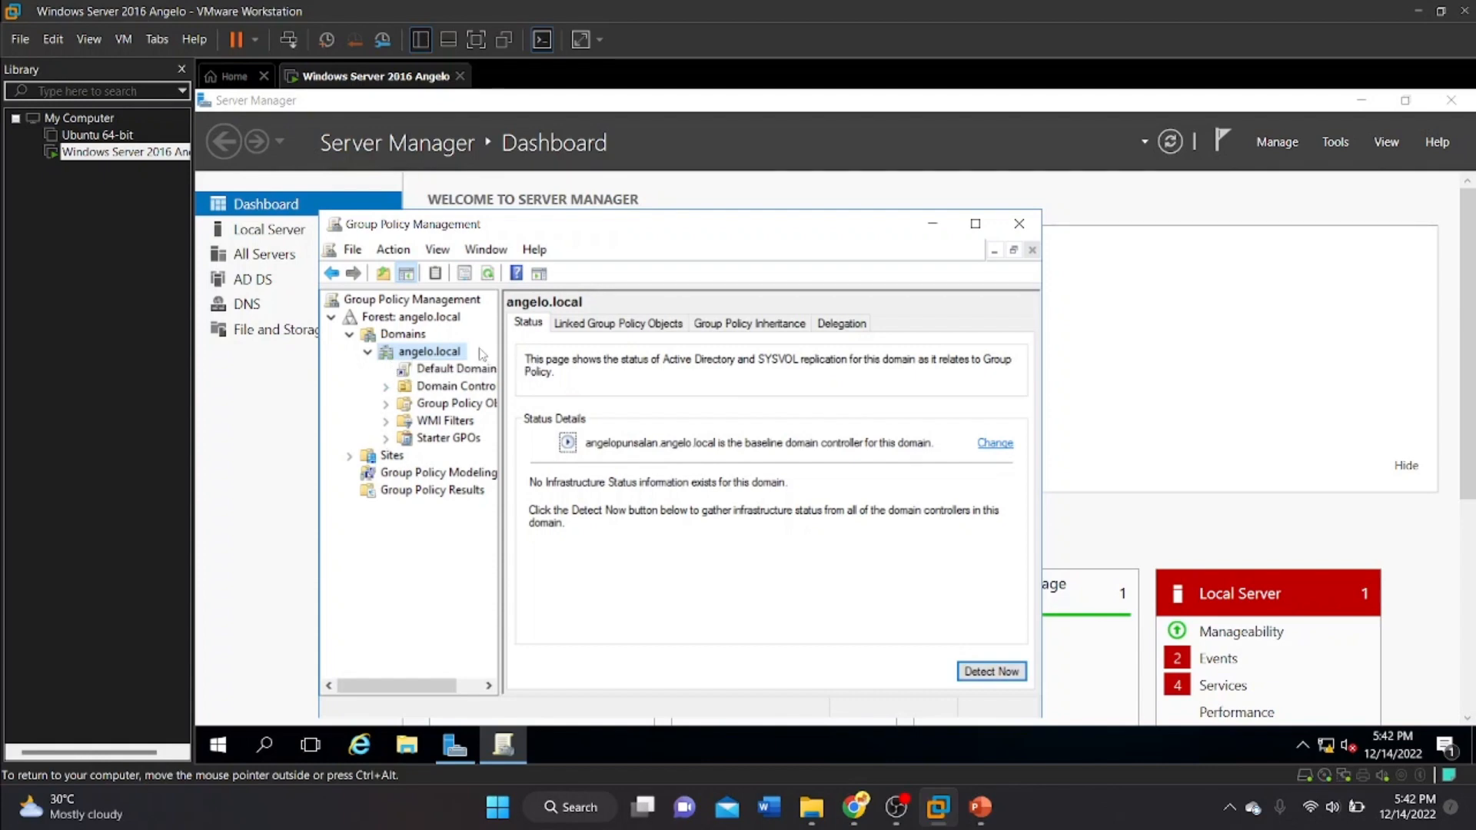
right_click(409, 339)
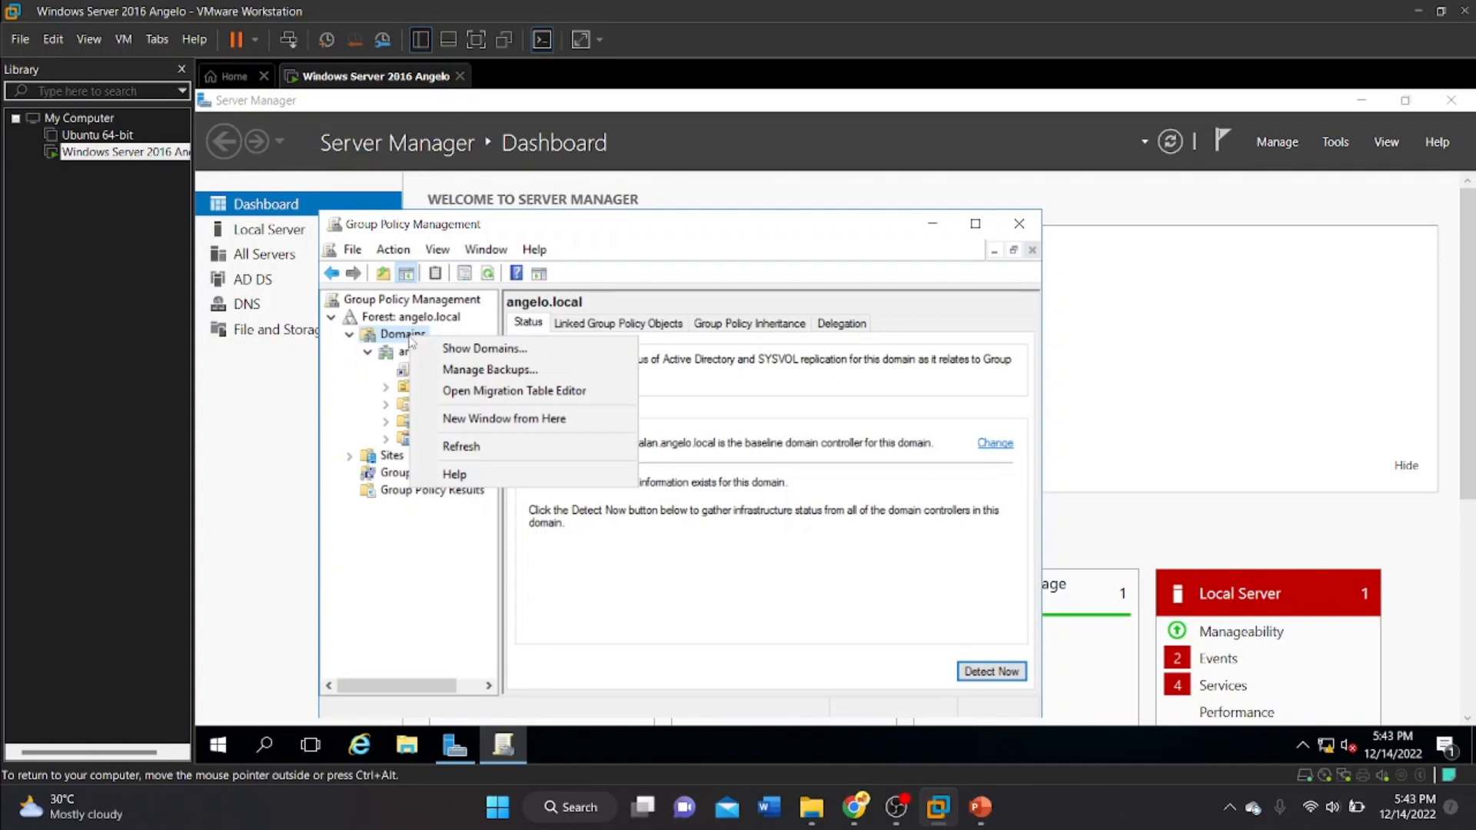
click(345, 402)
Create a new GPO named Firefox-setup under the domain's Group Policy Objects, with no source starter GPO
click(386, 404)
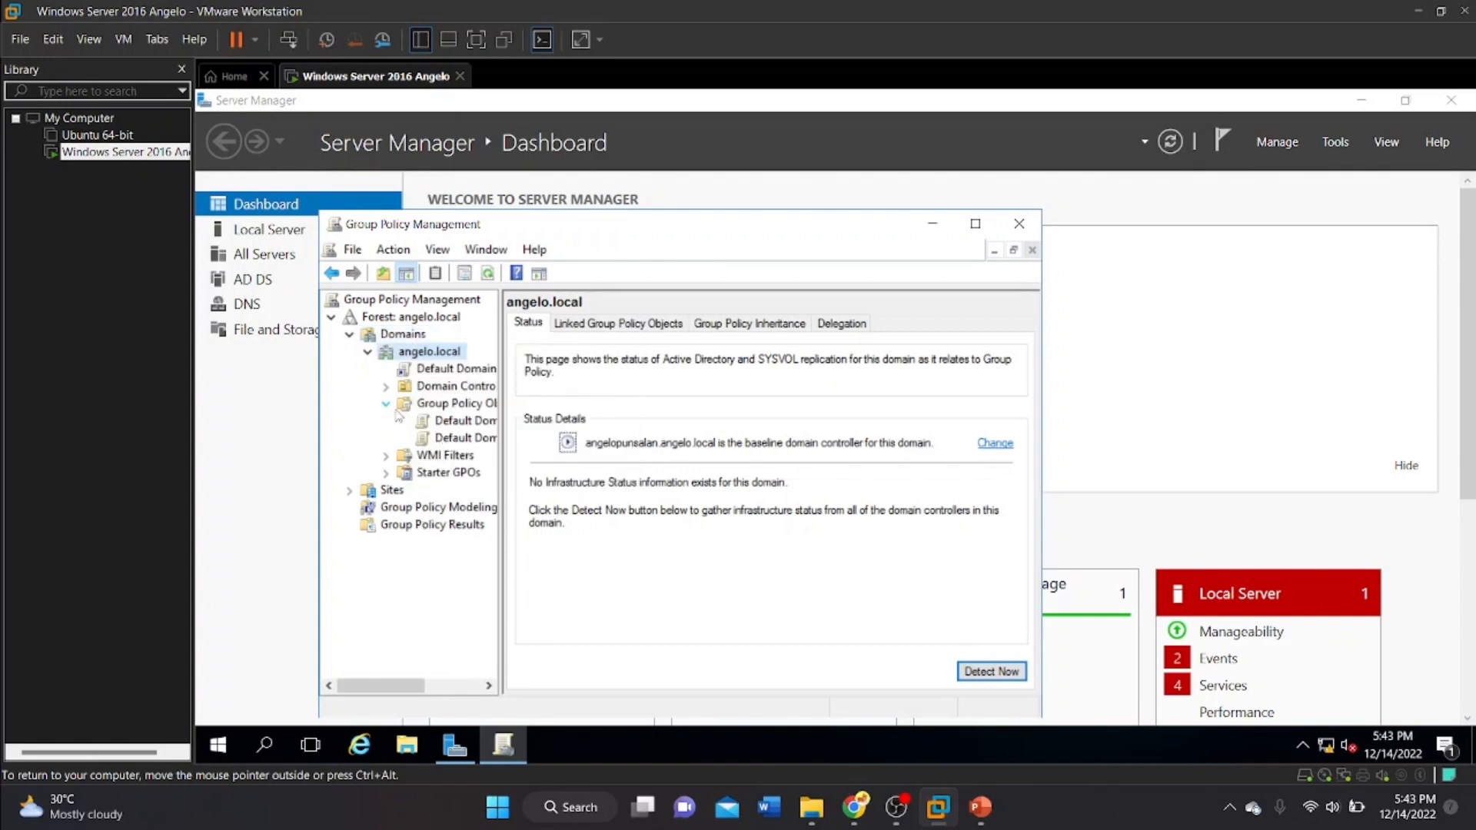
right_click(433, 410)
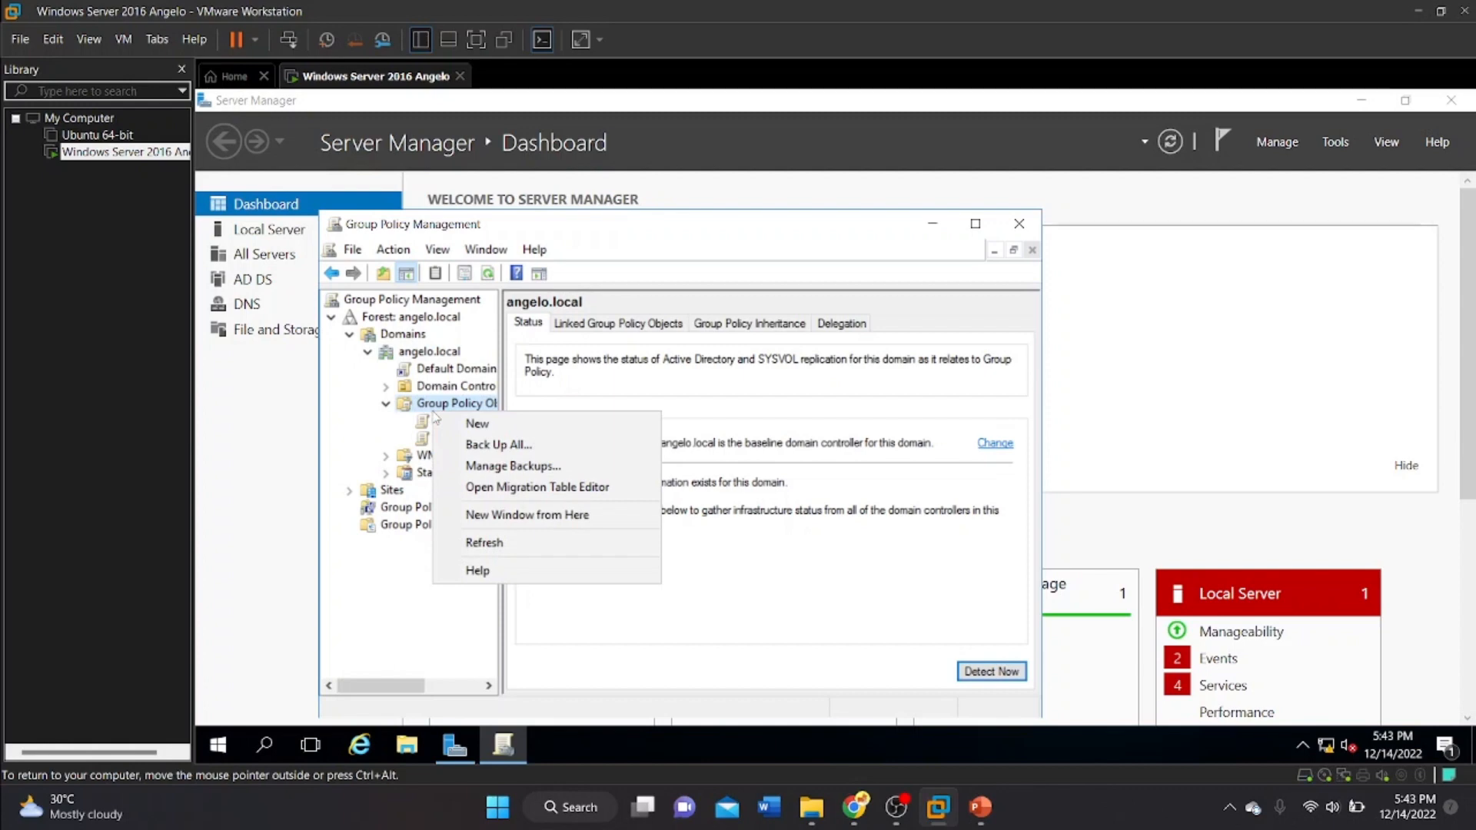
click(504, 423)
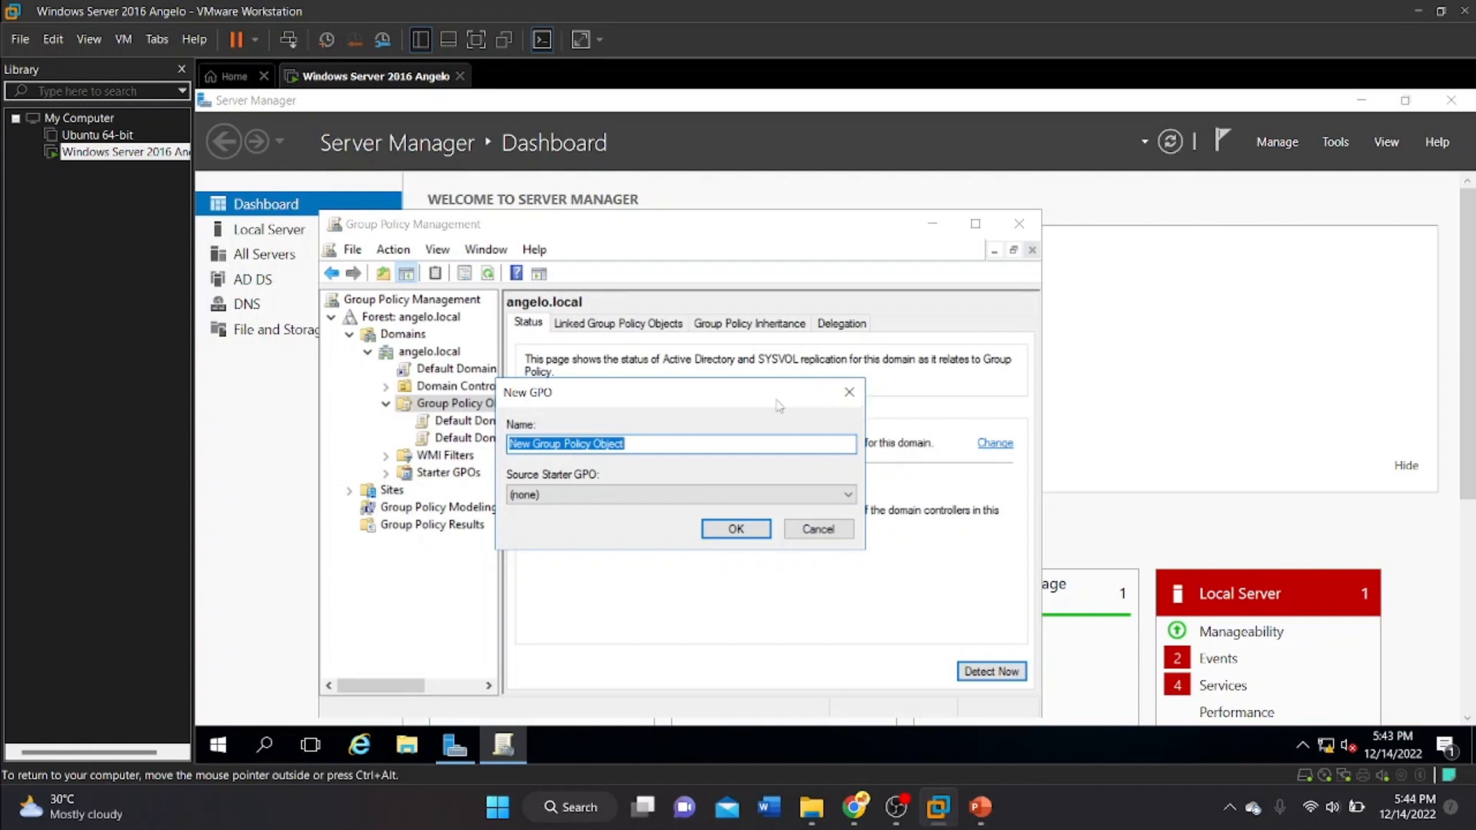
text(F)
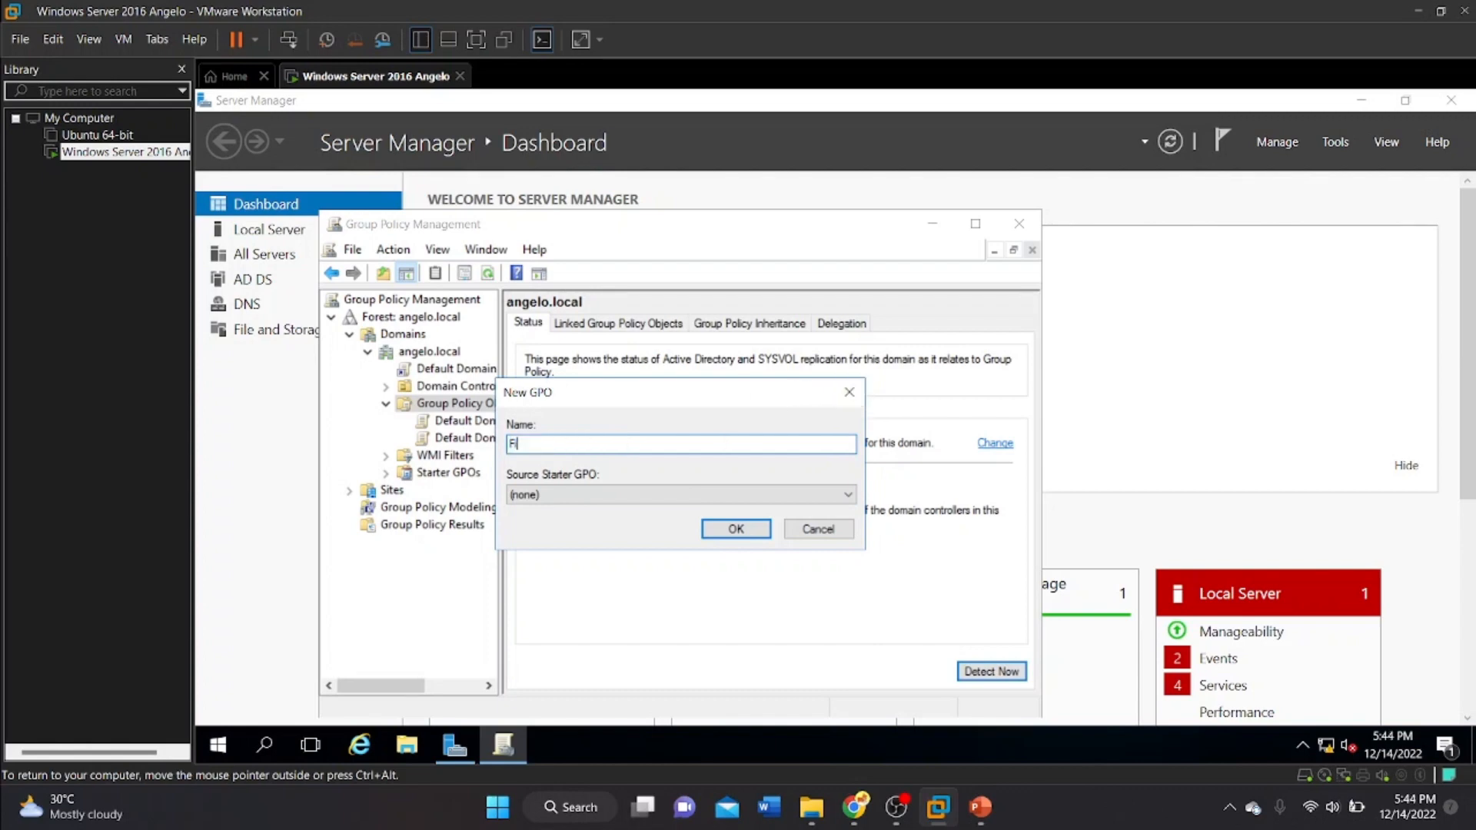
text(irefox-setup)
click(742, 531)
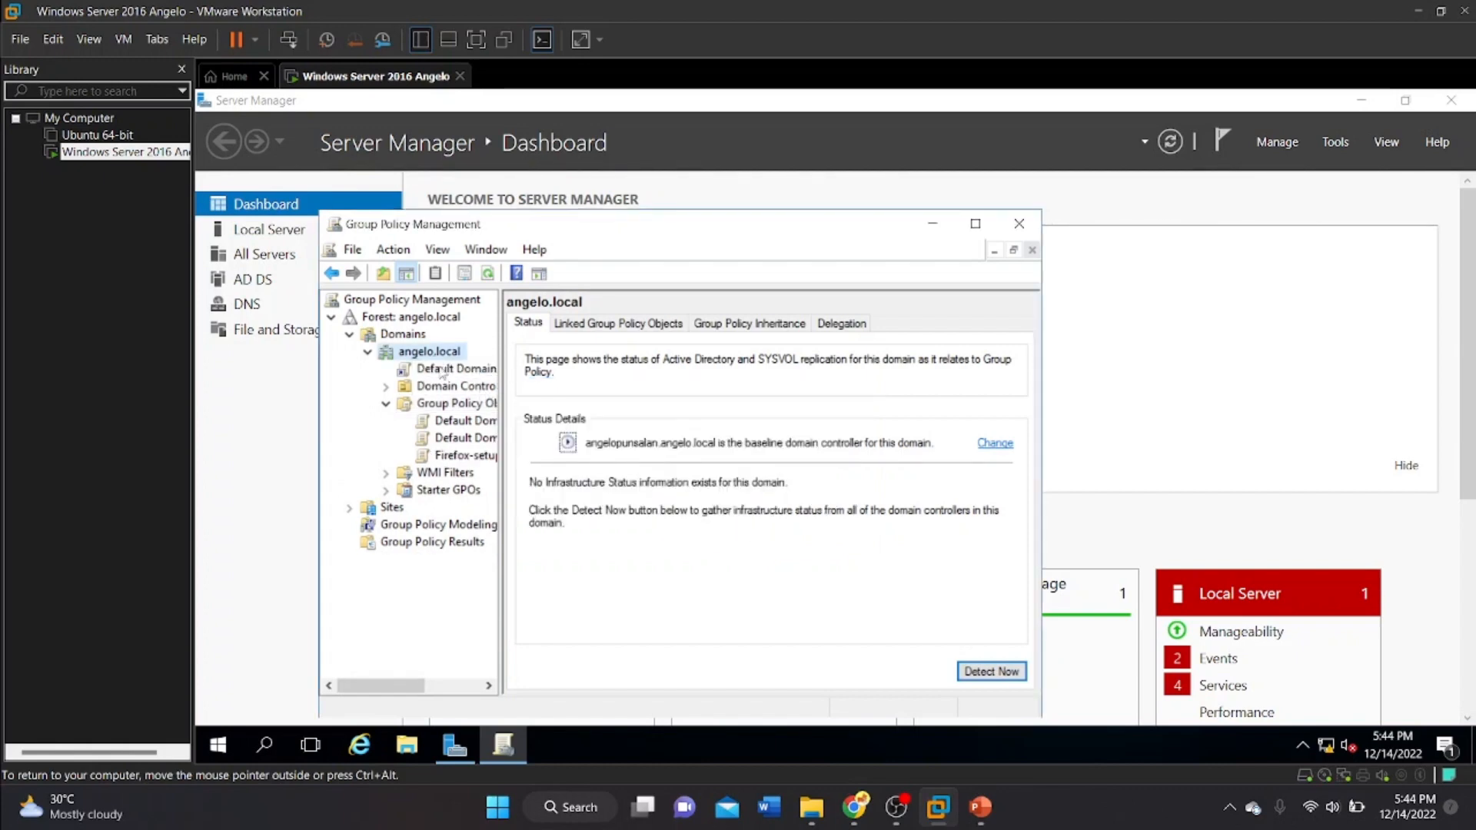
Review the Firefox-setup GPO in the Group Policy Objects container and open it for editing
click(466, 455)
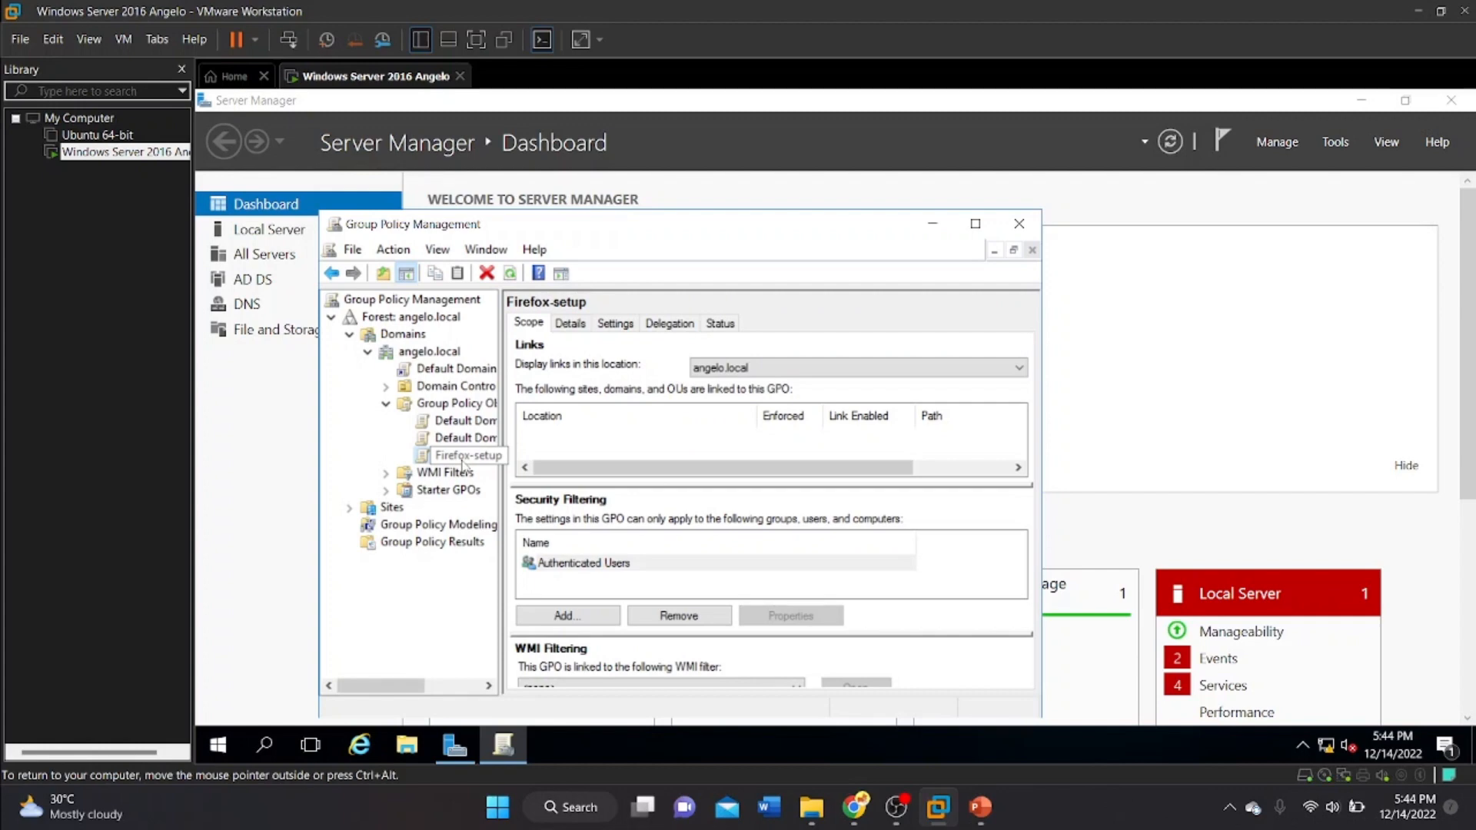
click(458, 407)
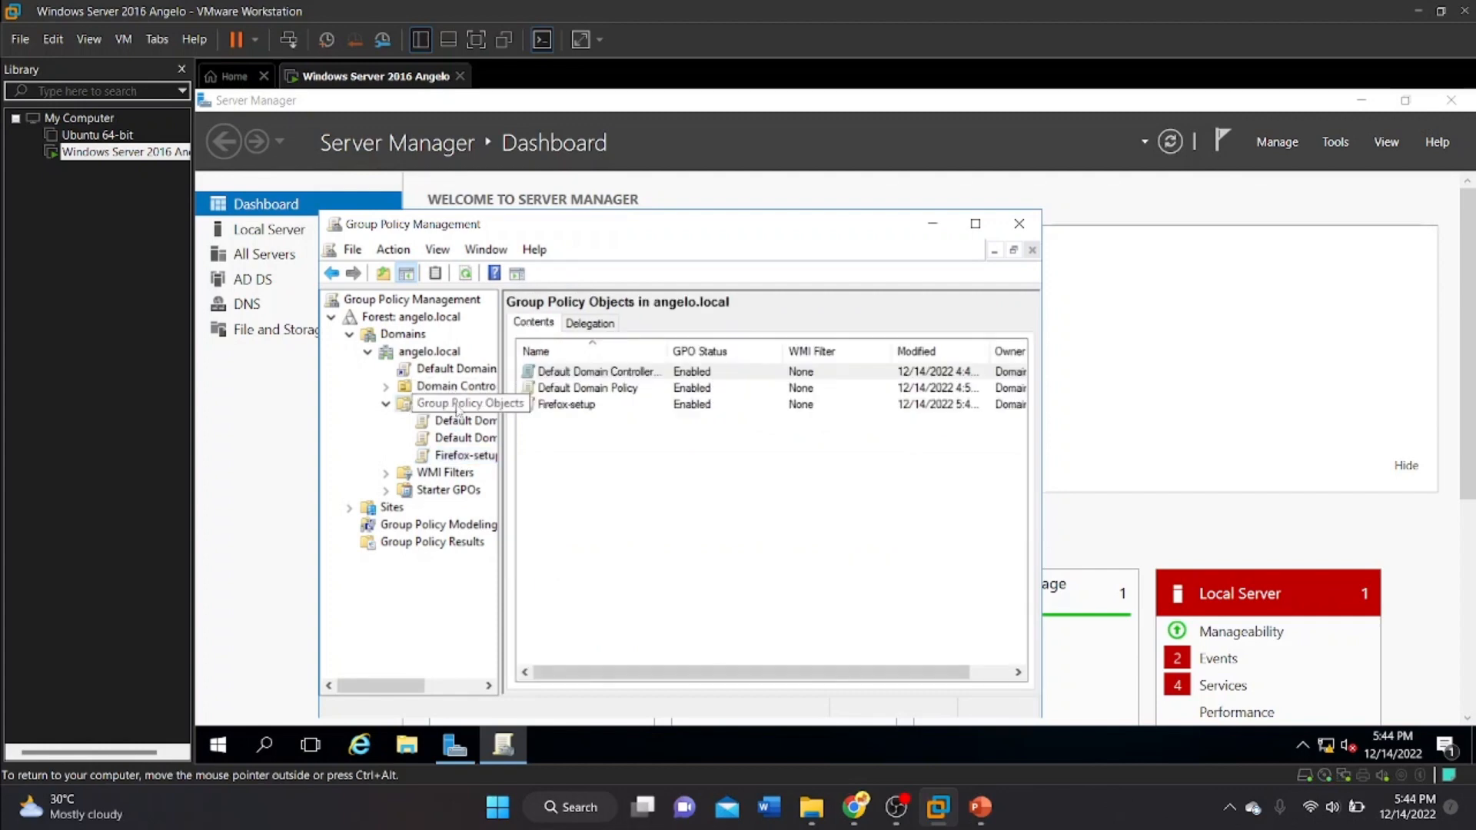
click(573, 411)
right_click(464, 455)
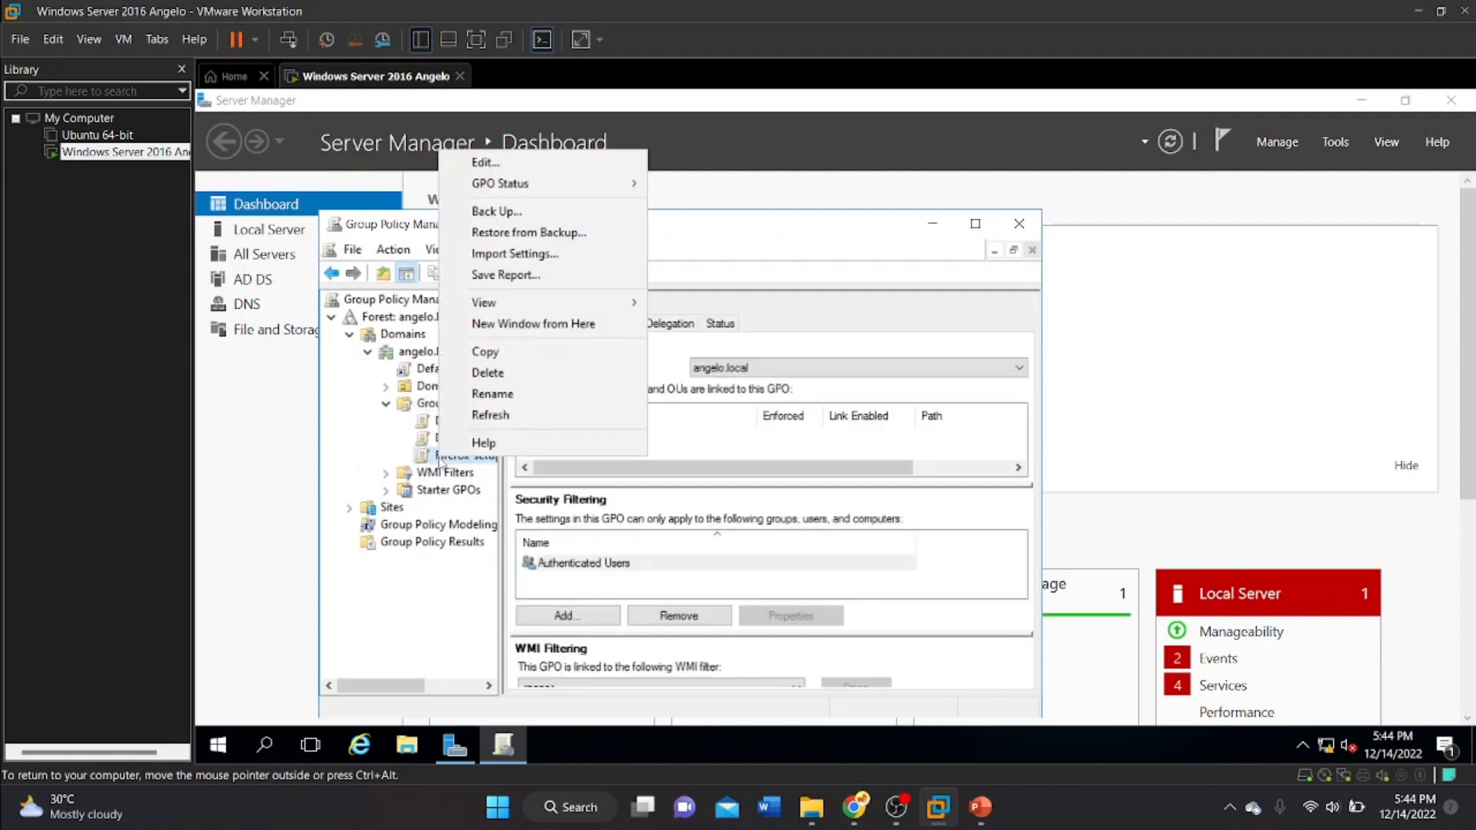
click(569, 168)
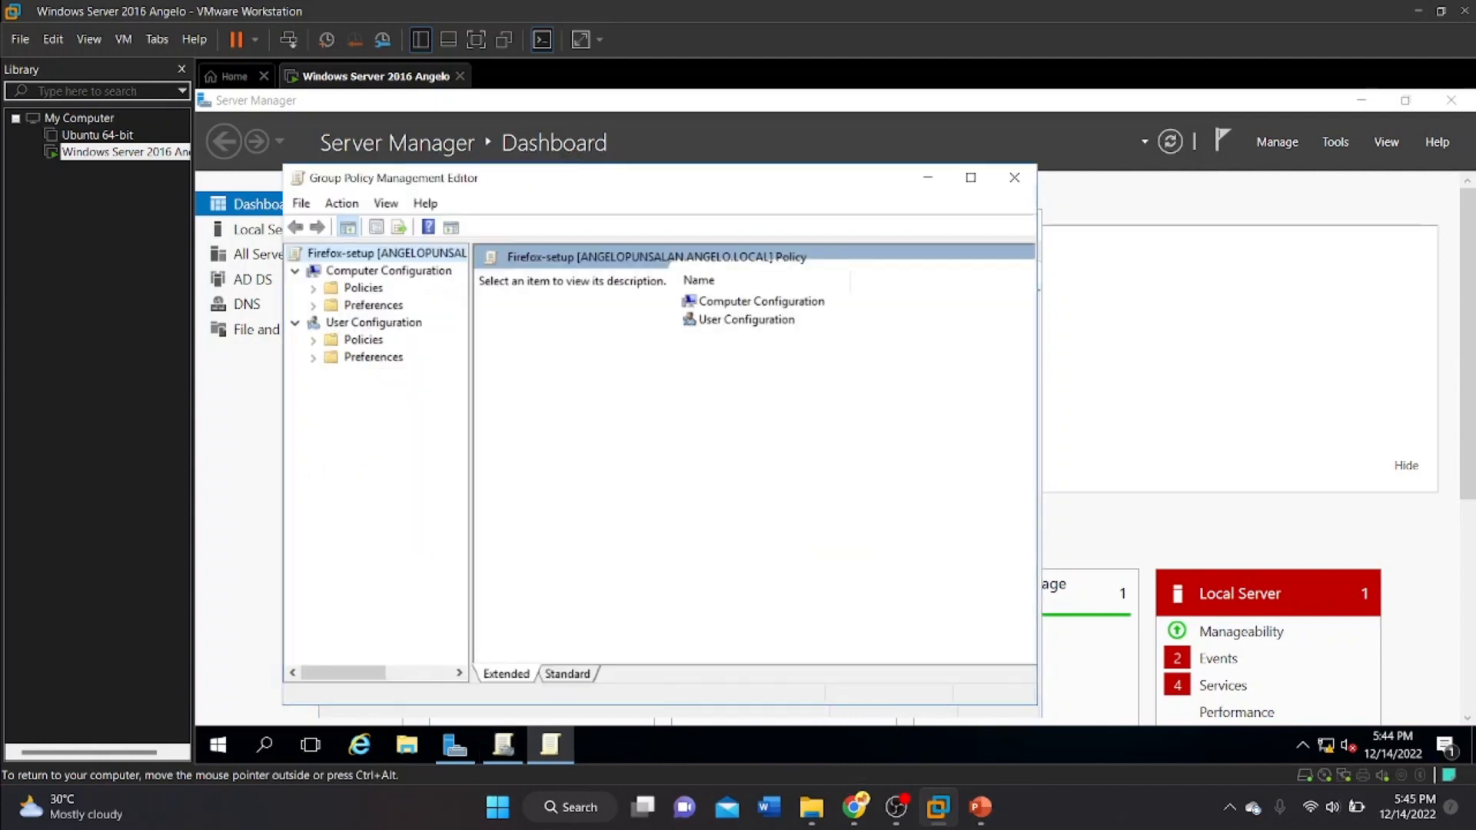
Expand Computer Configuration, Policies and Software Settings, and start a new Software installation package to choose its source location
click(313, 289)
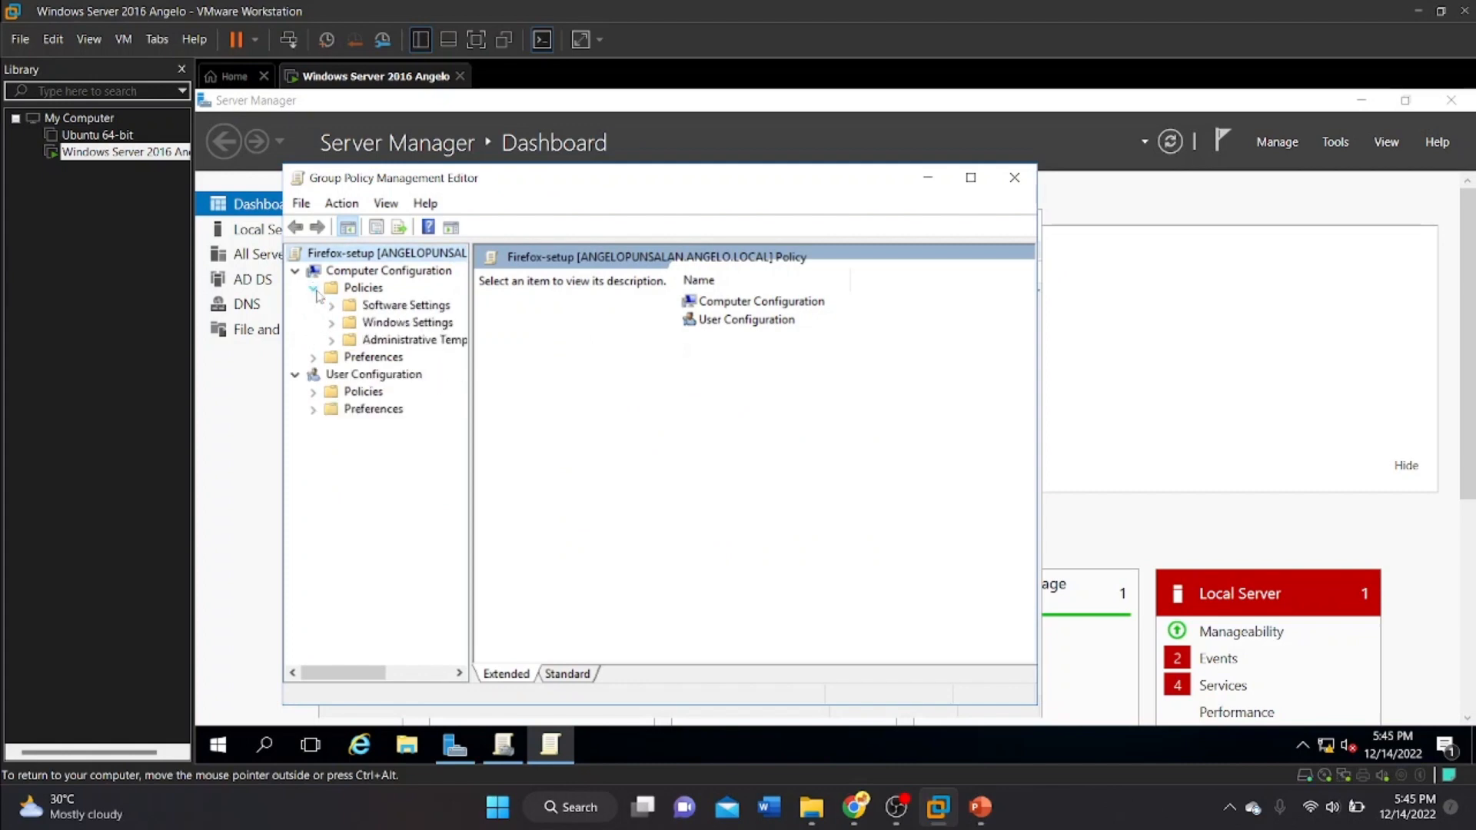
click(331, 305)
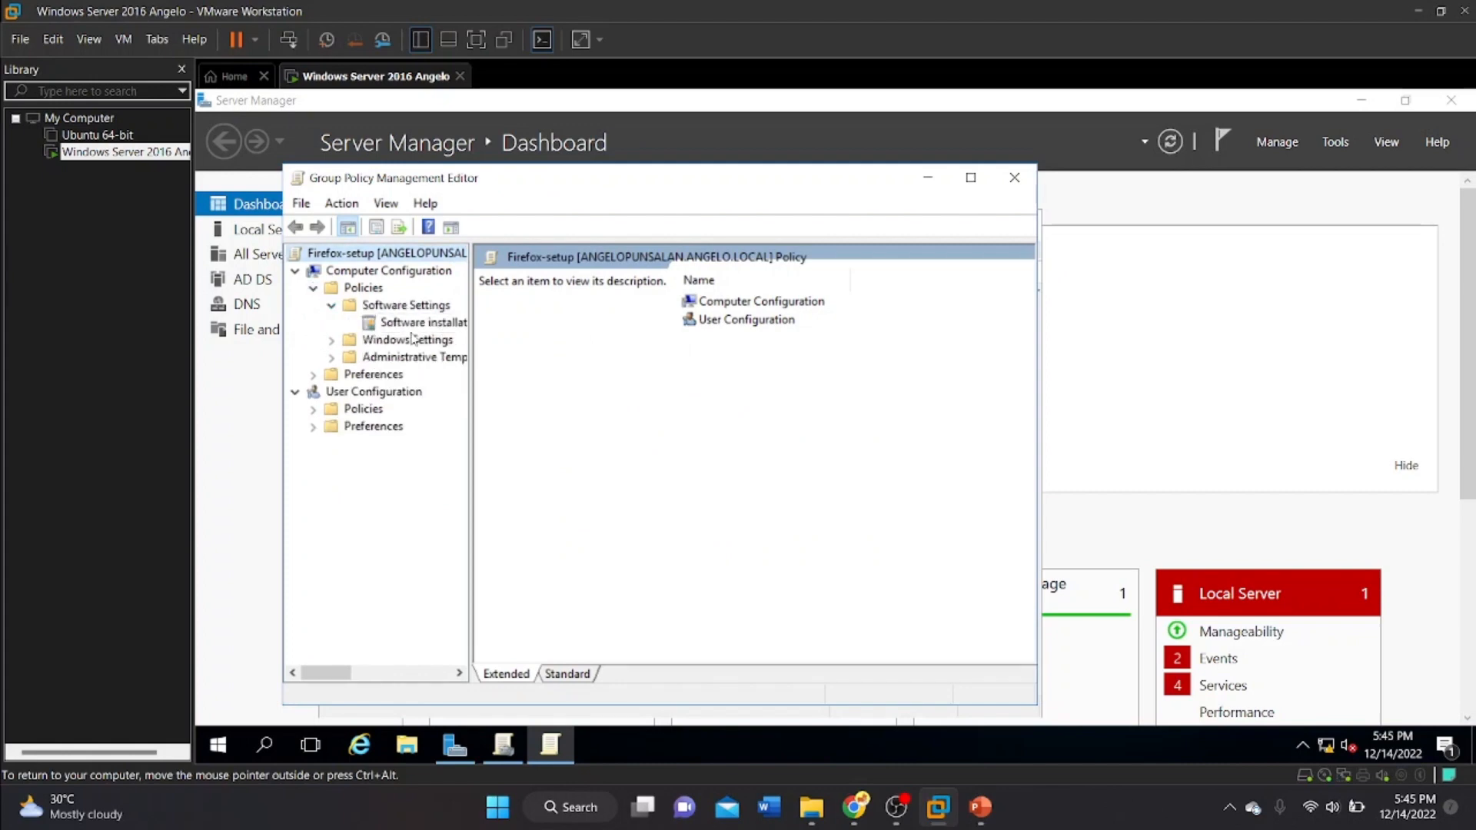
right_click(407, 329)
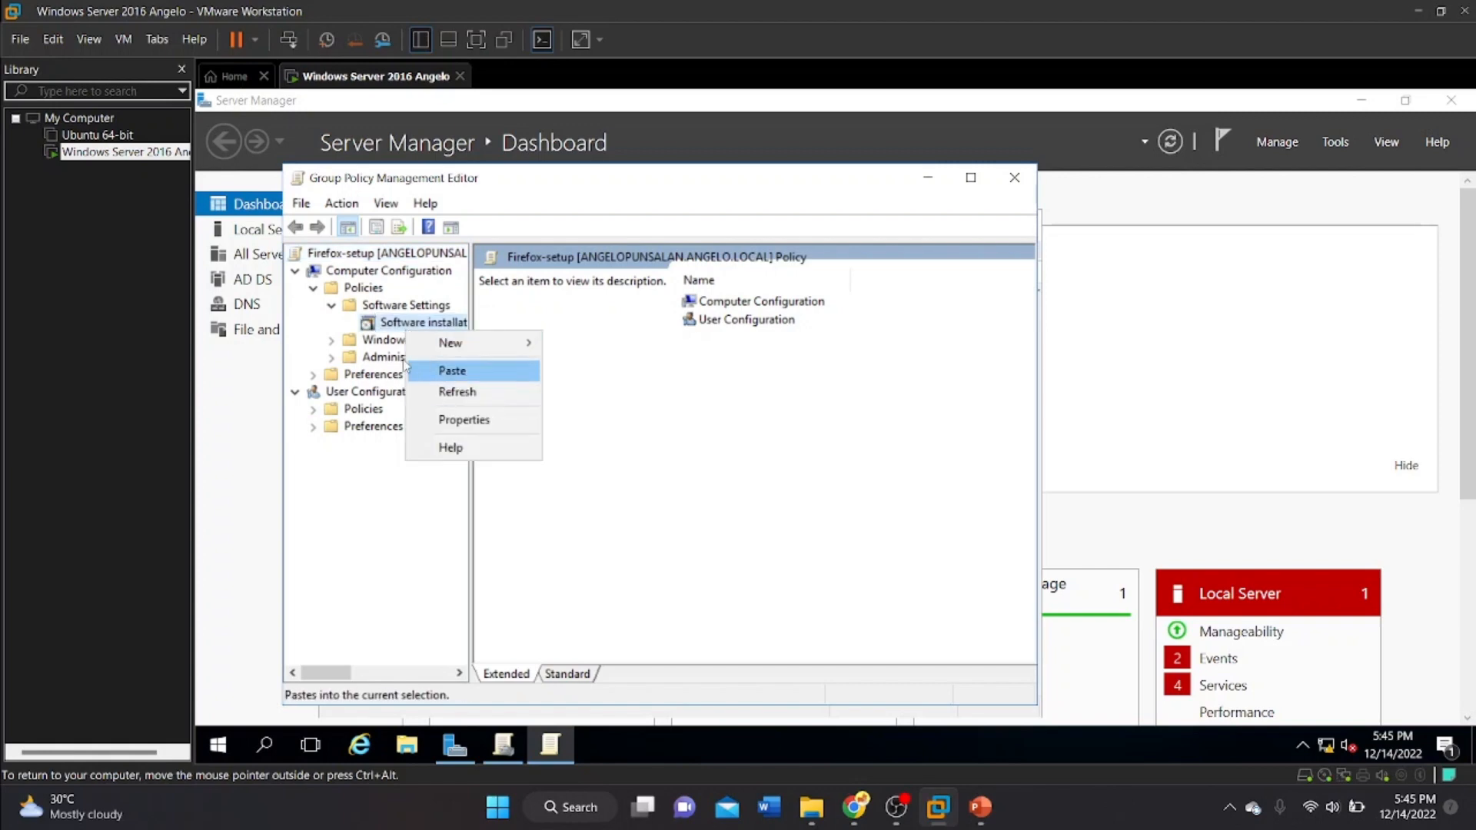
mouse_move(454, 348)
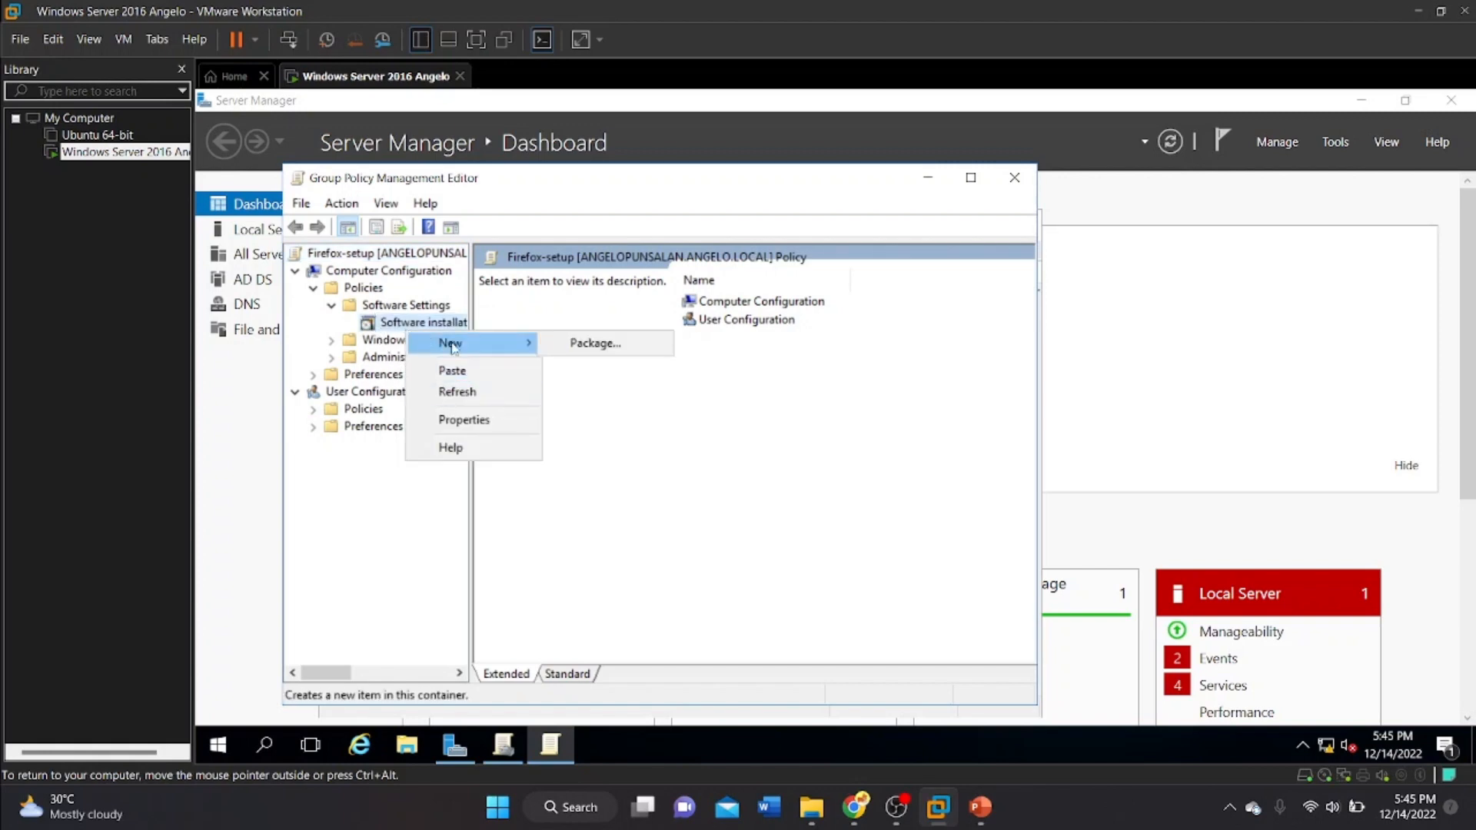
click(604, 349)
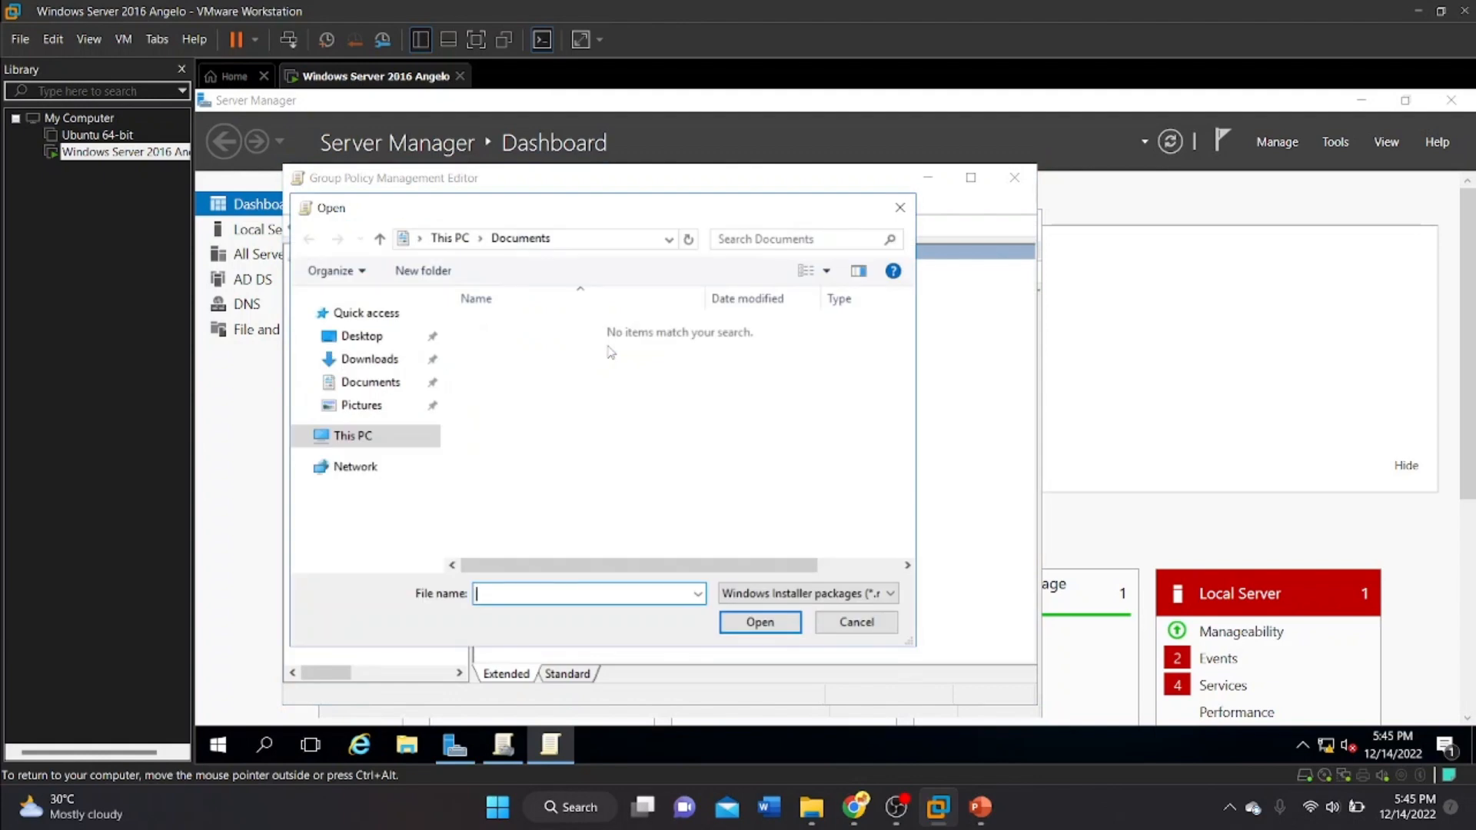
click(566, 239)
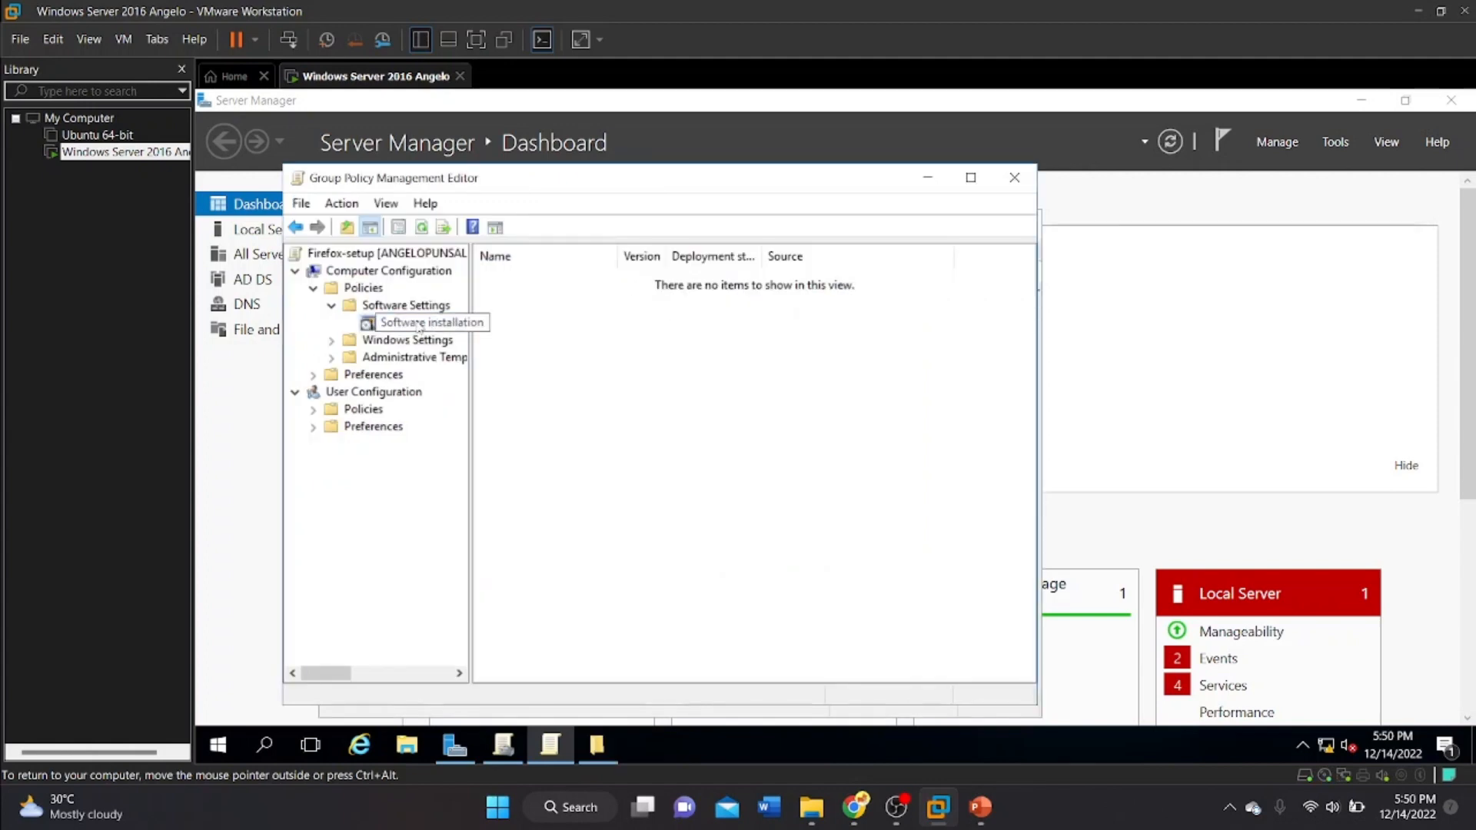
Add a new software installation package from Firefox Setup 14.0.1 in the Firefox$ network share, using the Advanced deployment method
right_click(419, 327)
mouse_move(461, 332)
click(582, 330)
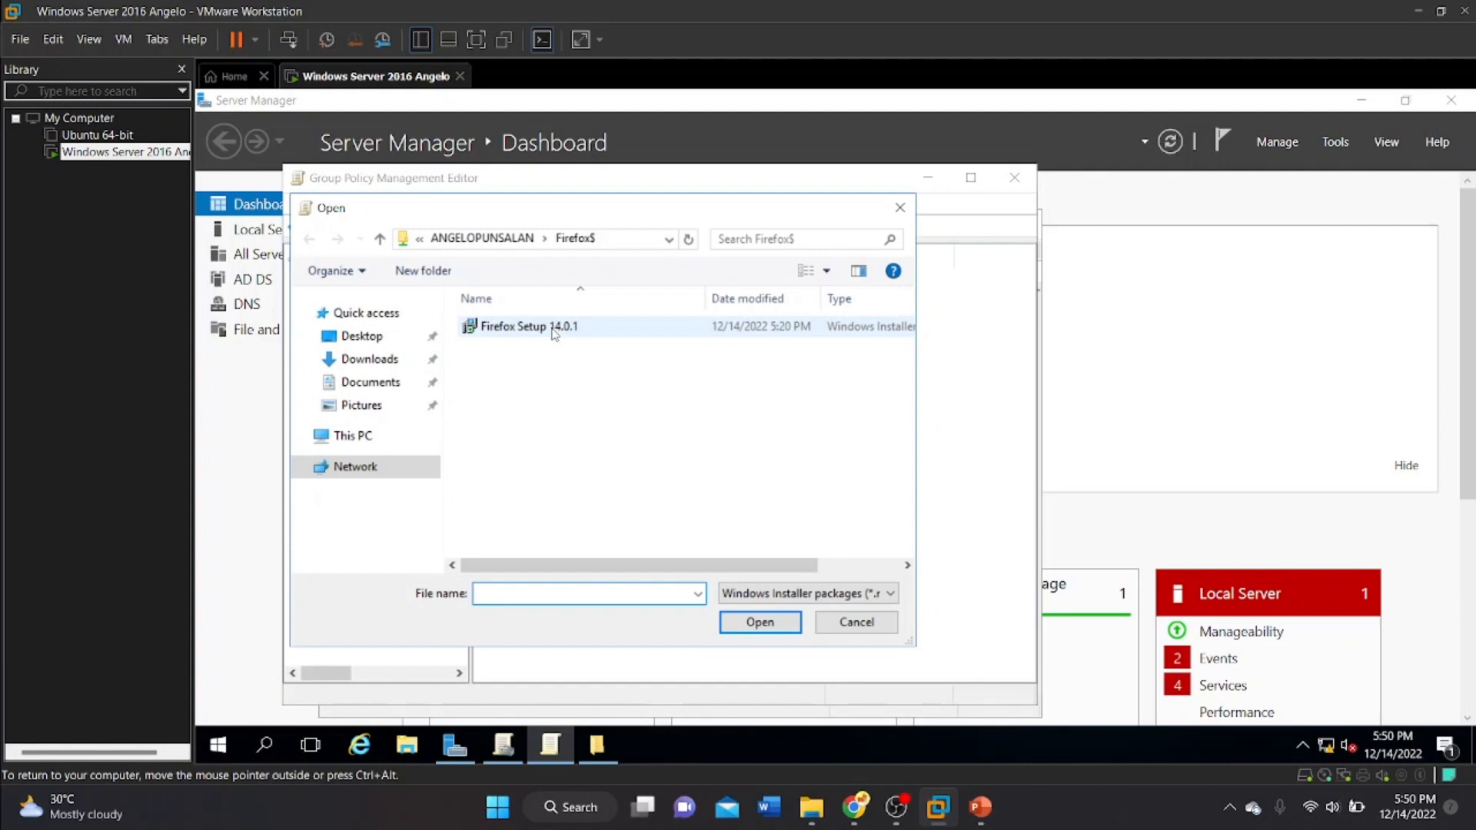
click(553, 329)
click(724, 627)
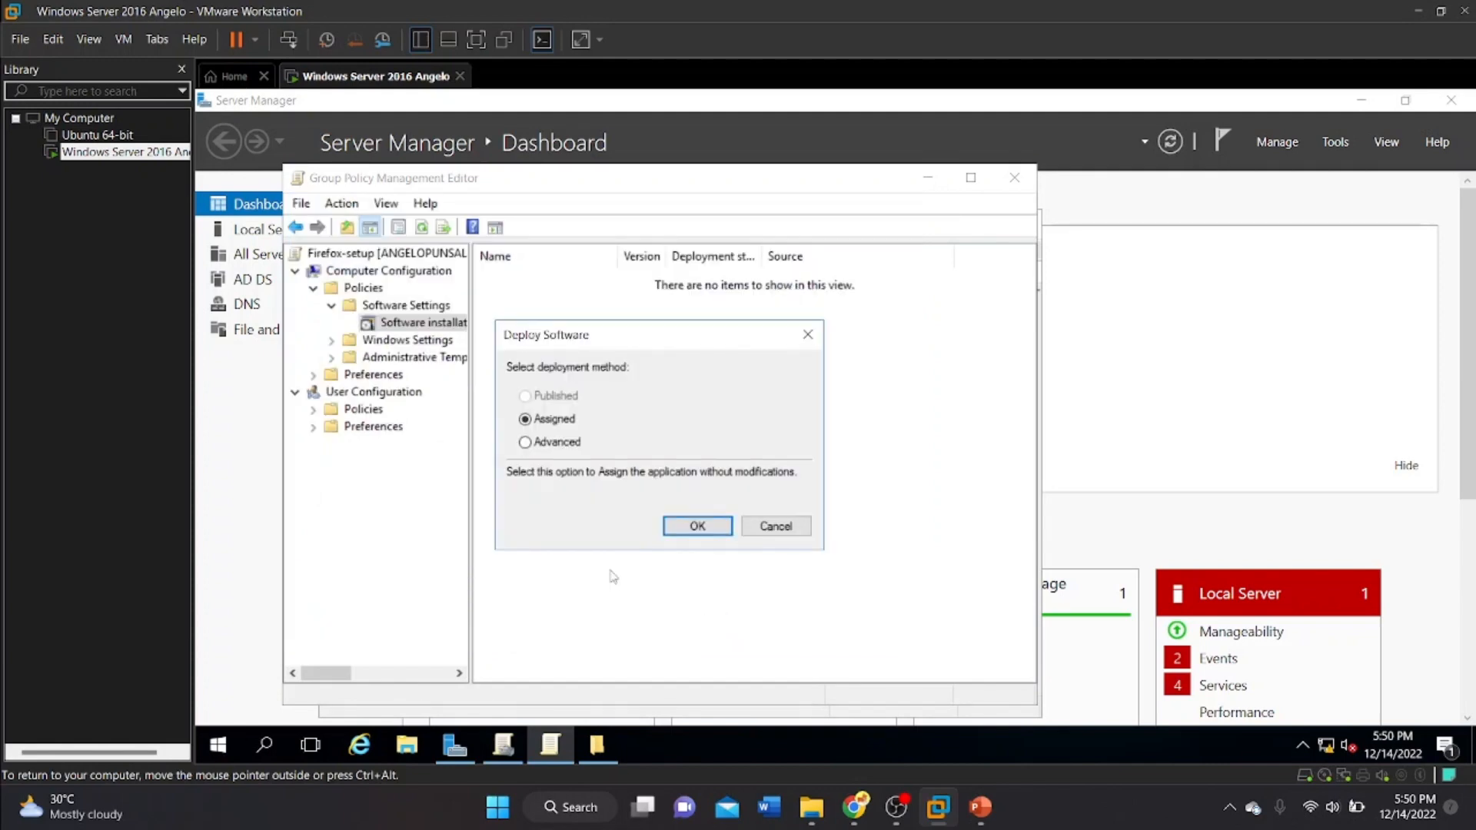
click(526, 442)
click(698, 526)
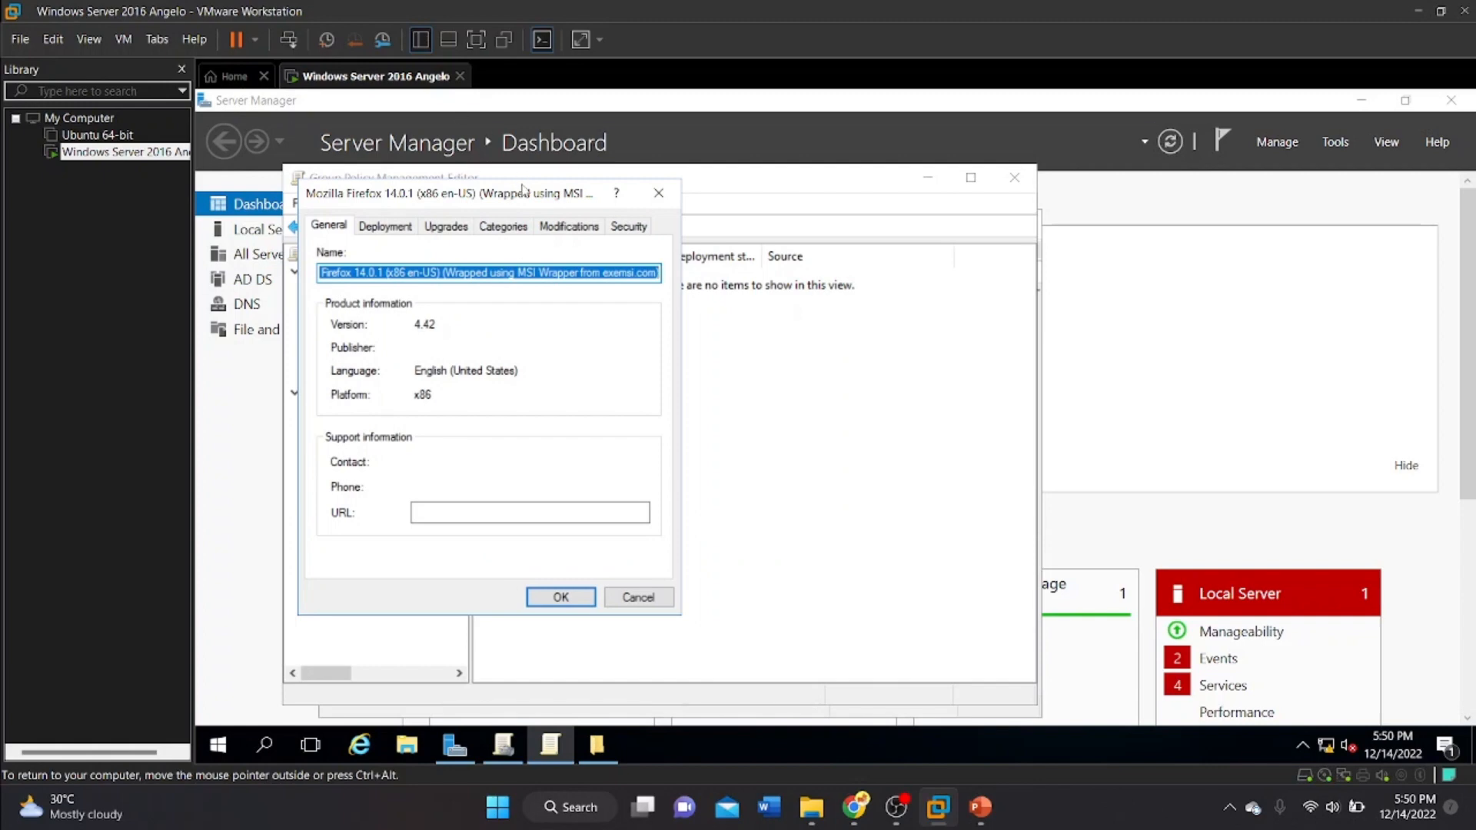
Set the assigned Firefox package to uninstall when it falls out of the scope of management, and accept its properties
drag(523, 190, 598, 187)
click(484, 224)
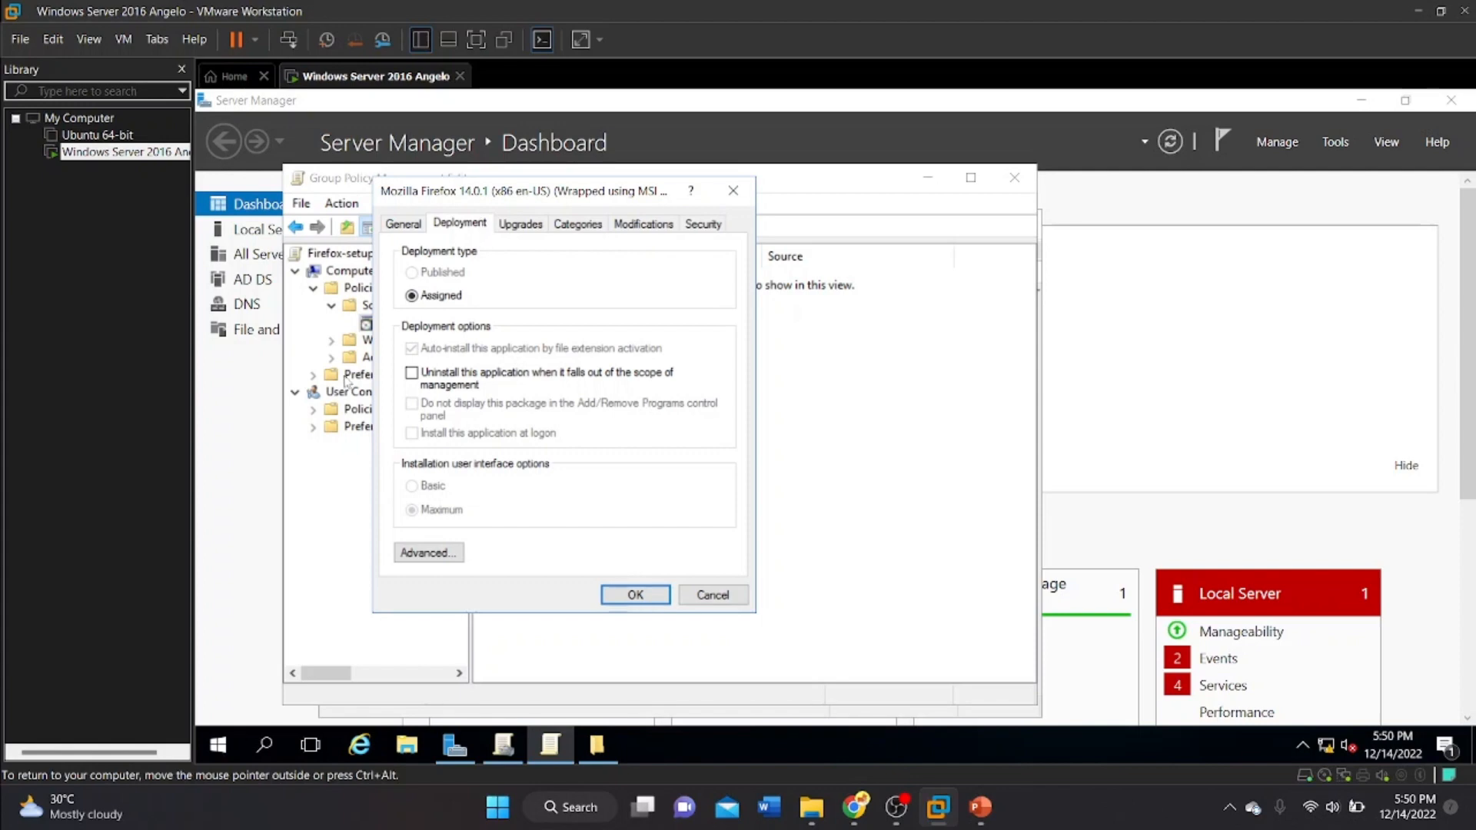
click(420, 377)
click(633, 596)
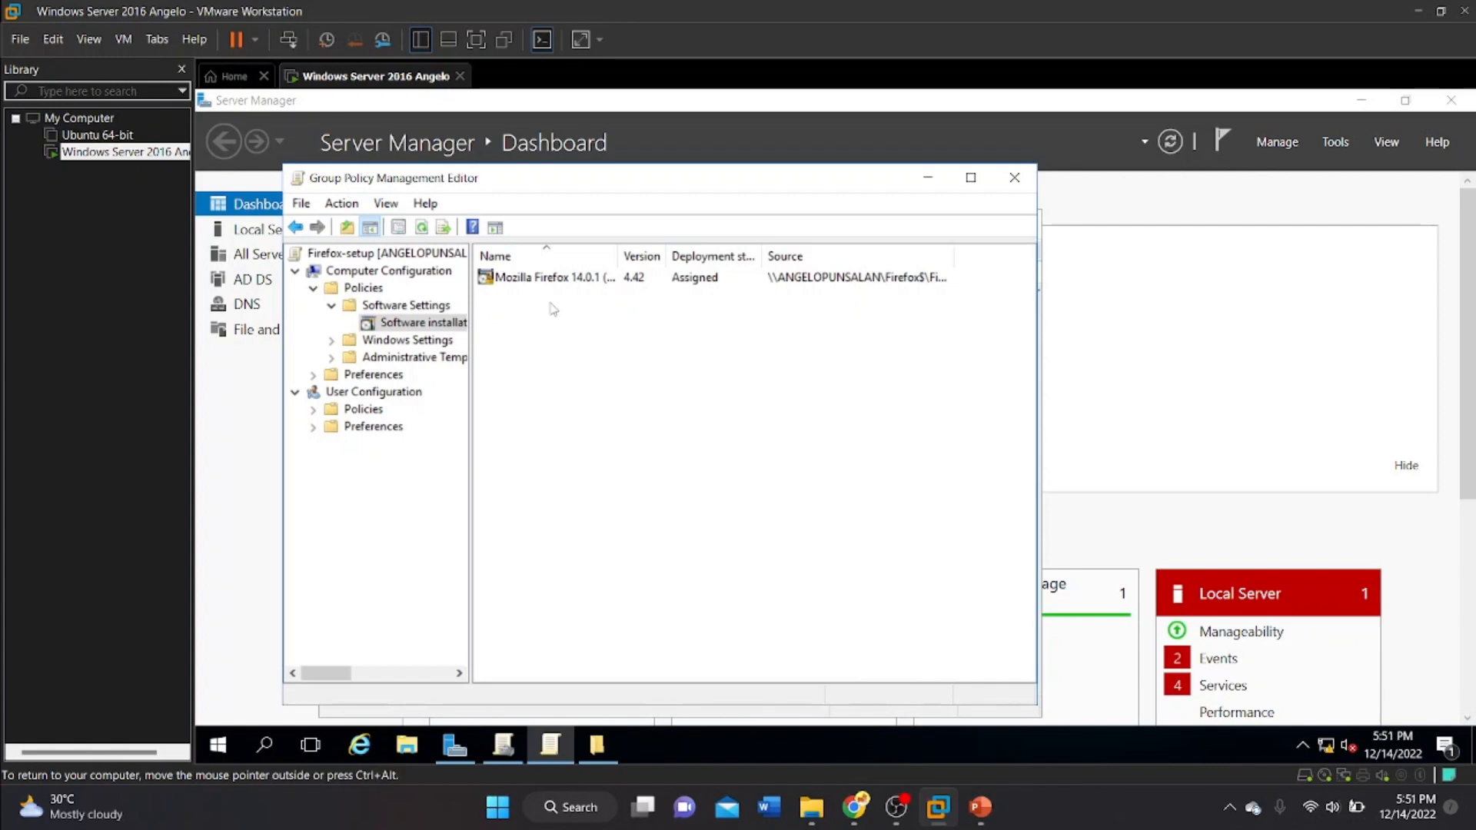
Check the tasks available for the deployed Firefox package and close the Group Policy Management Editor
click(570, 282)
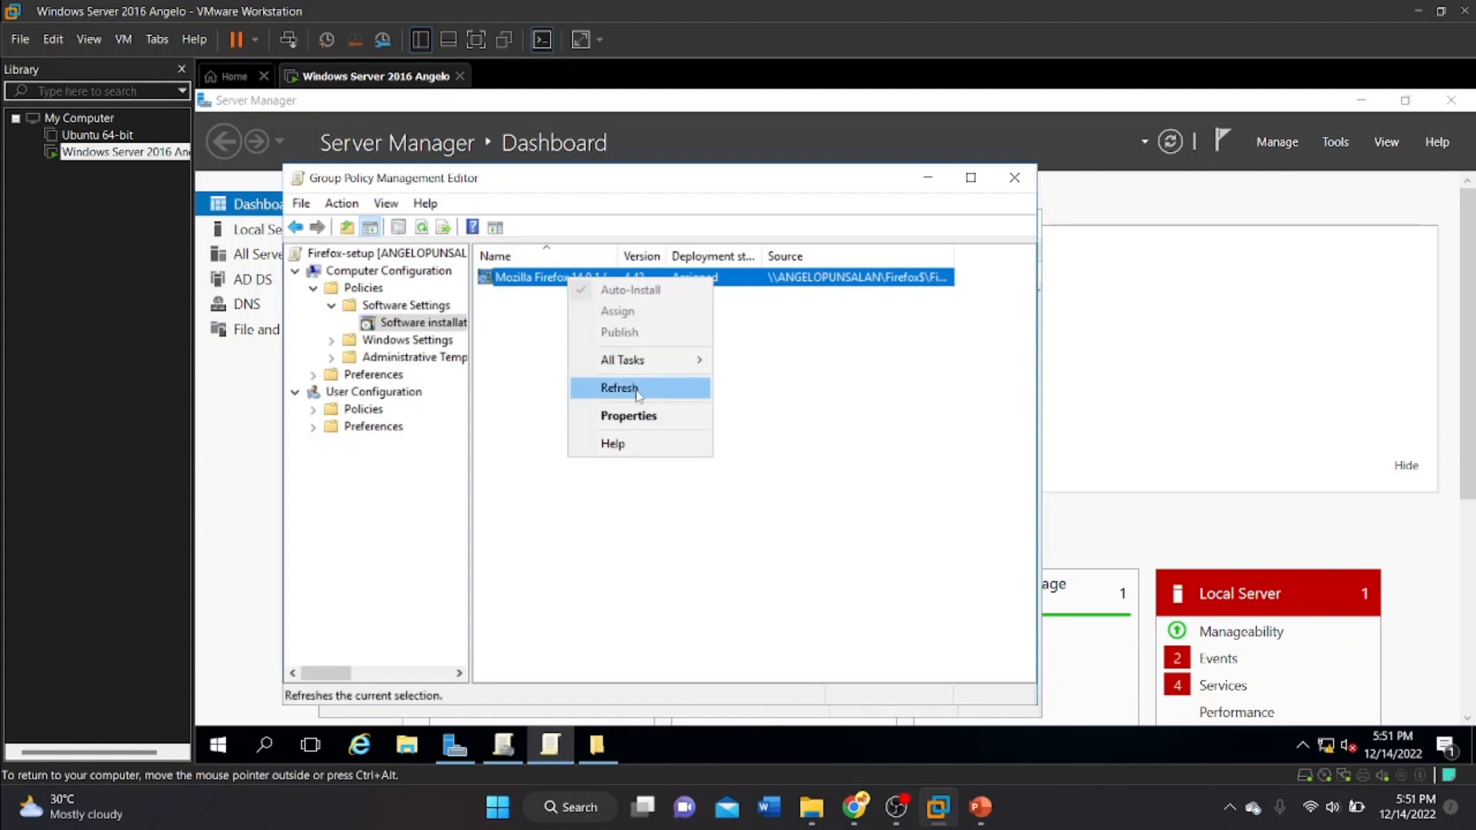
mouse_move(663, 365)
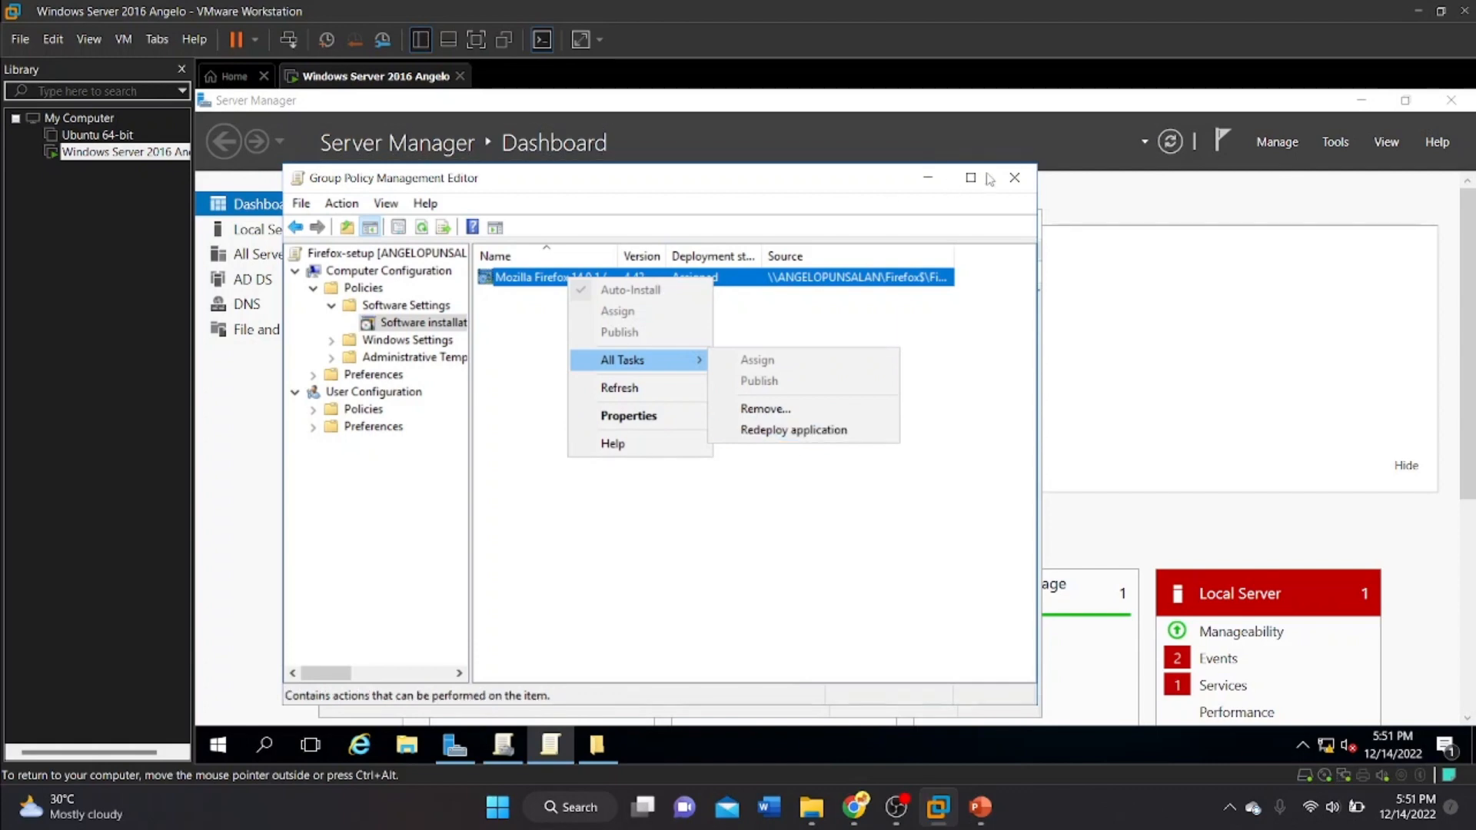
click(723, 185)
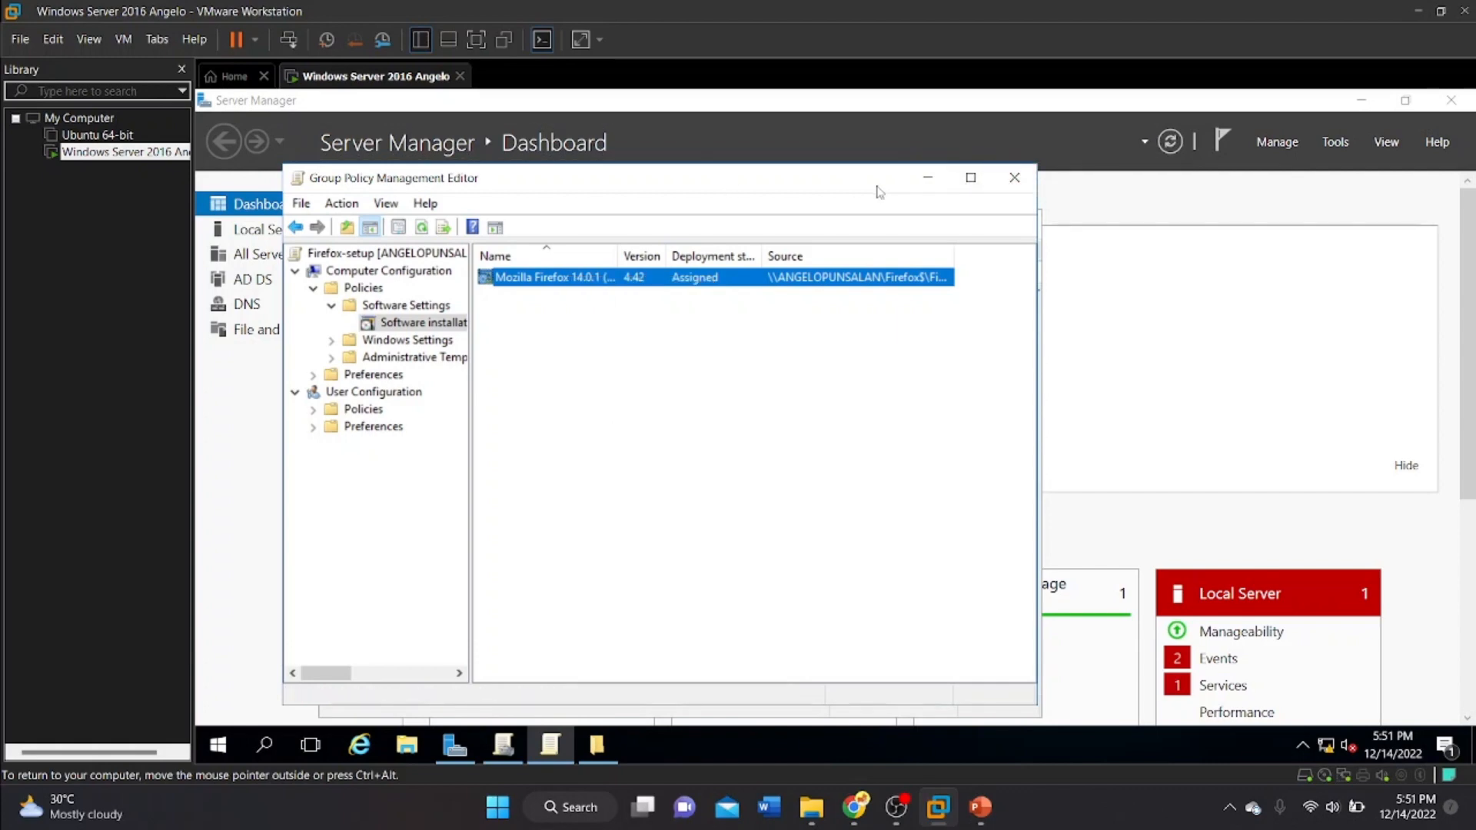
drag(877, 186, 1071, 326)
click(1224, 320)
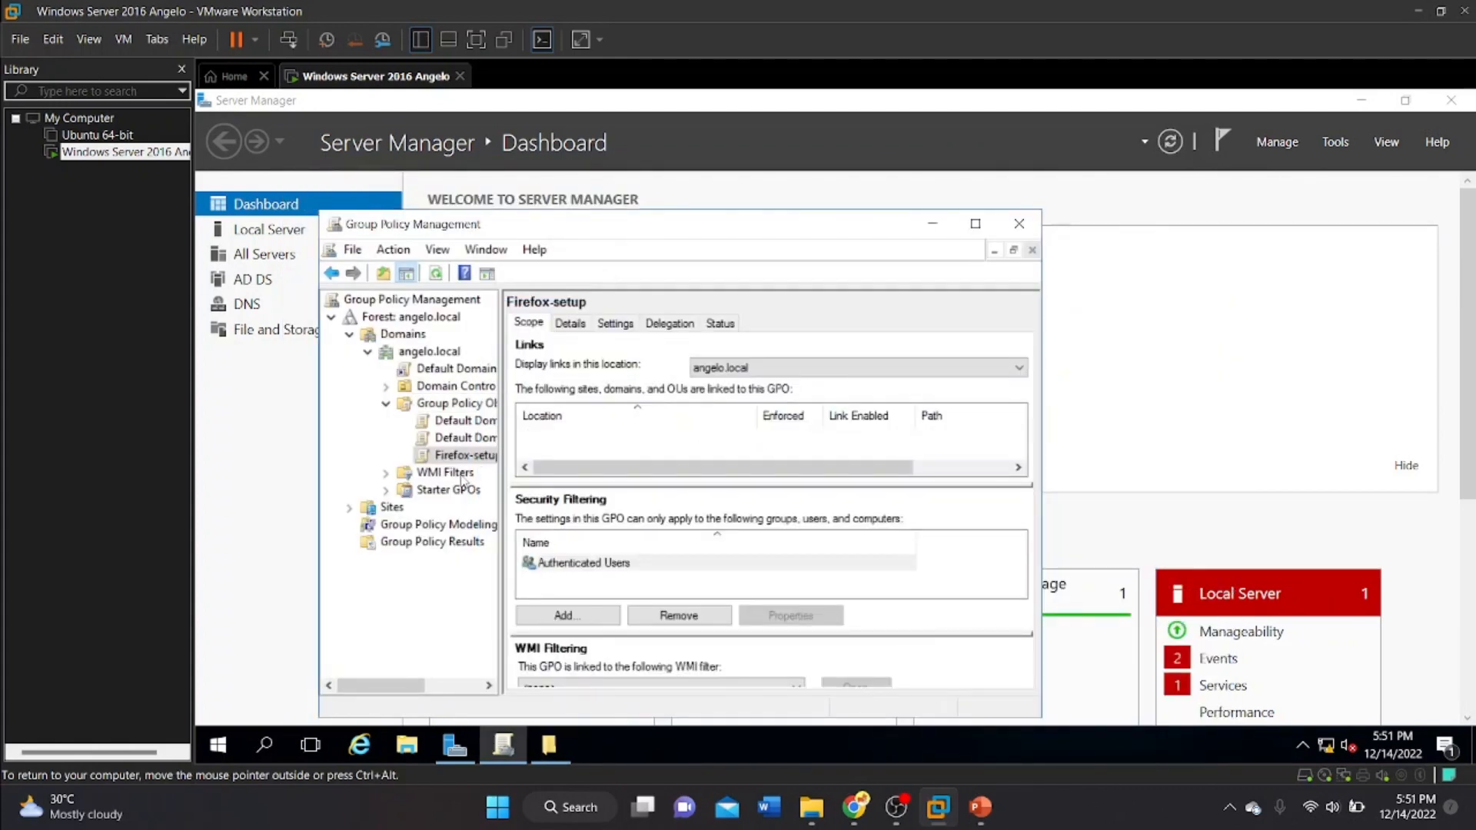
Link the existing Firefox-setup GPO to the local domain
click(449, 406)
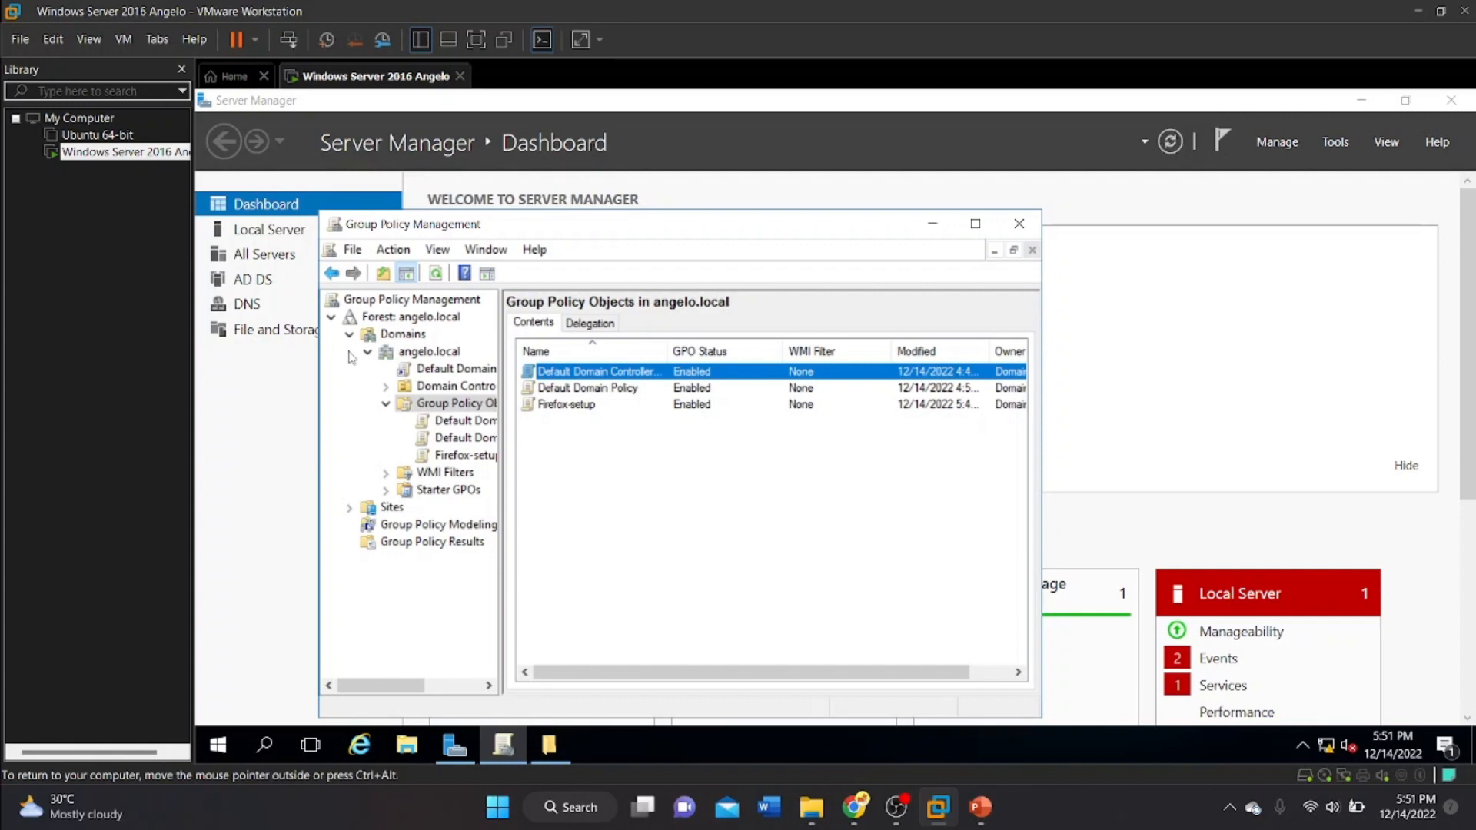
right_click(433, 352)
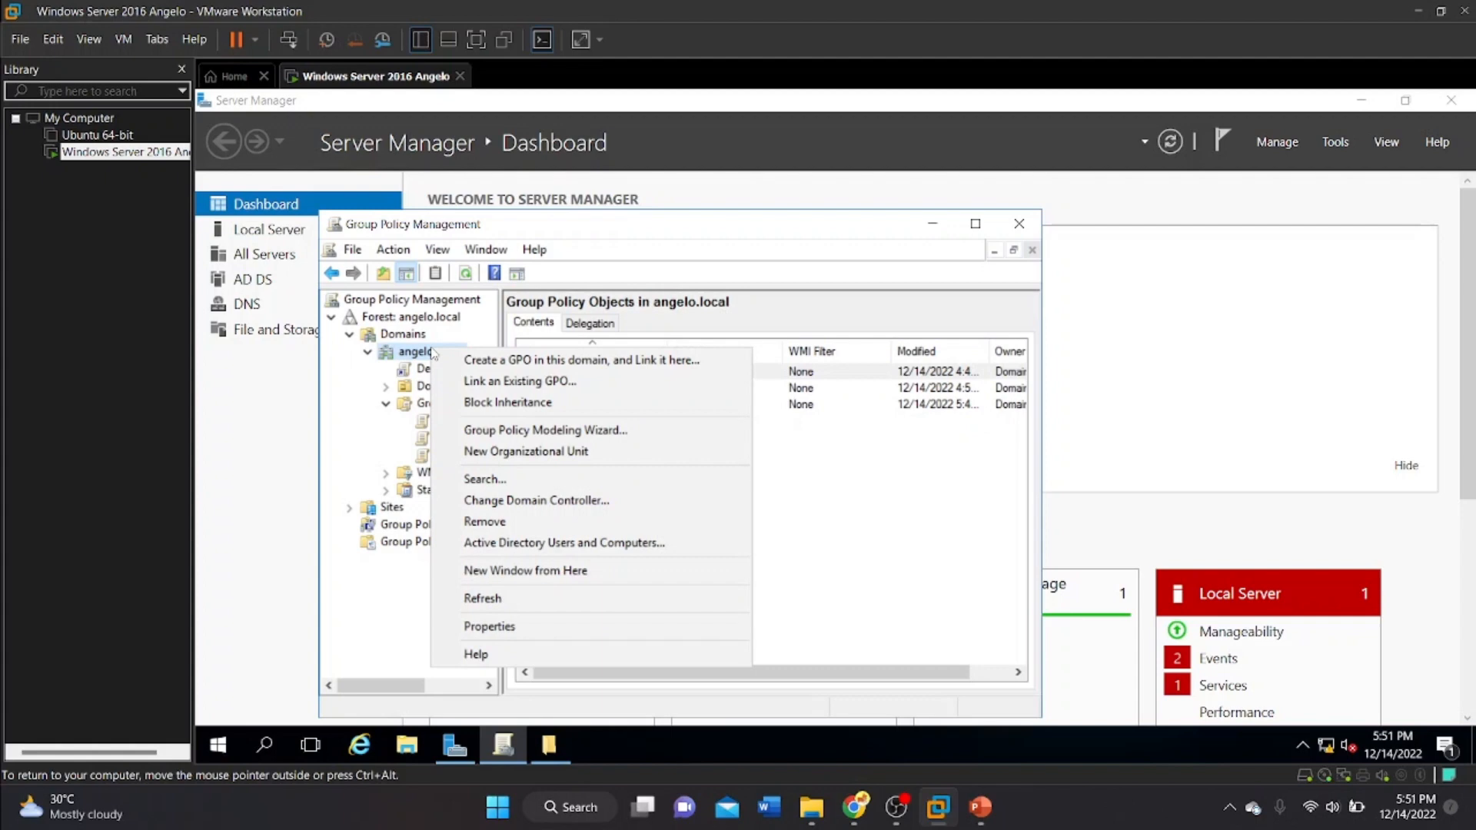
click(520, 382)
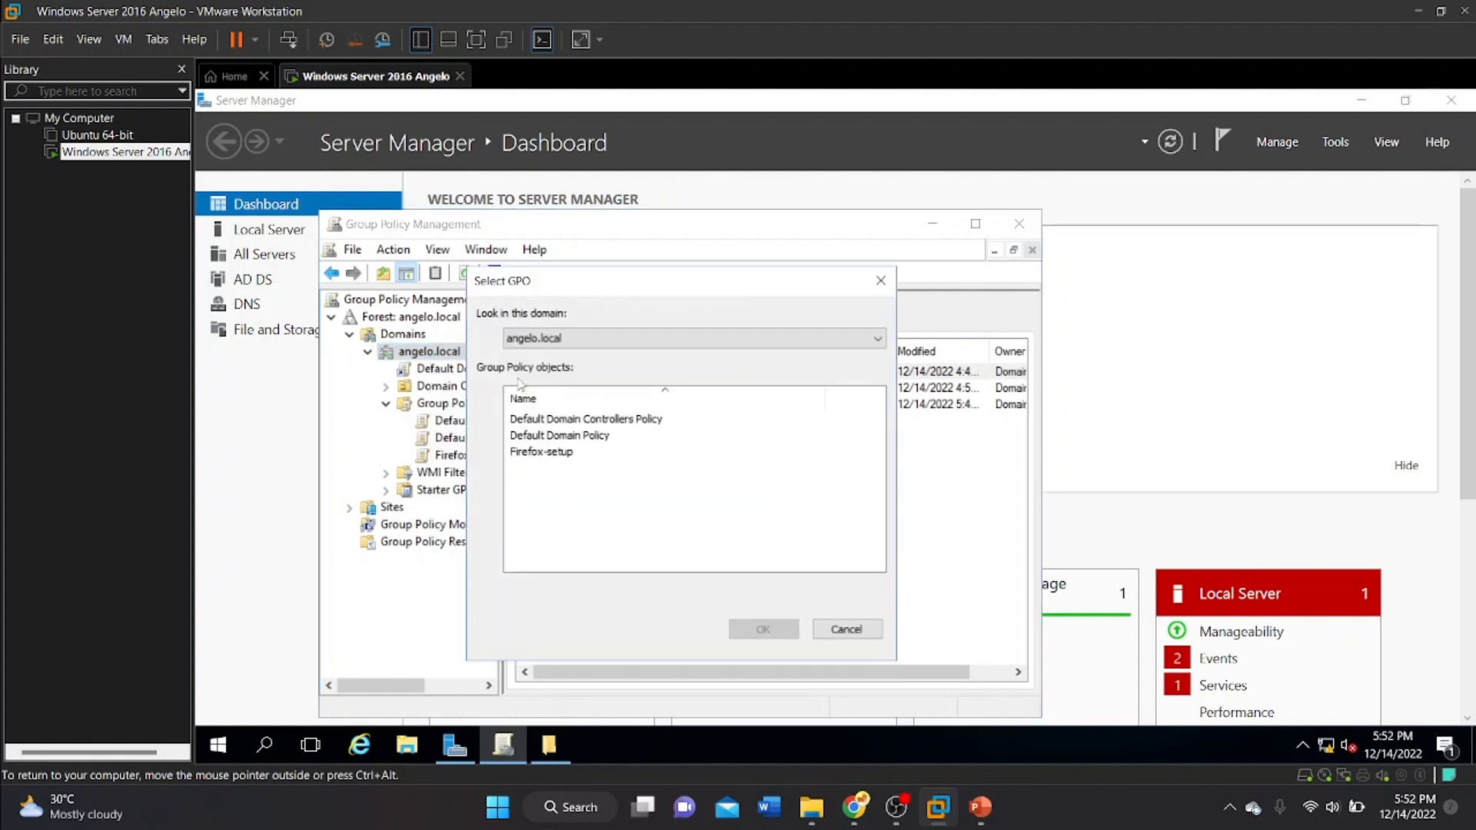
click(557, 453)
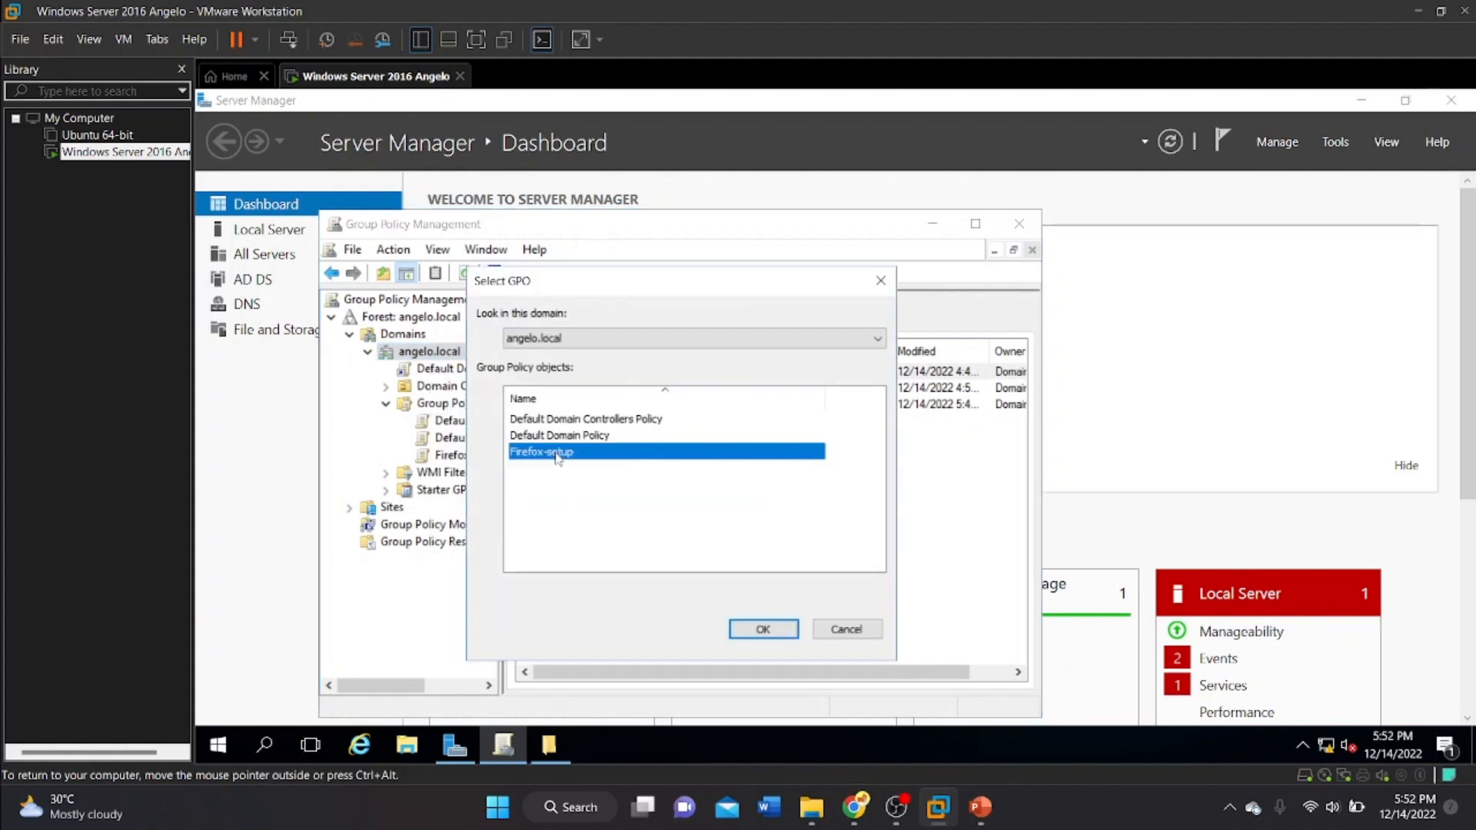
click(764, 629)
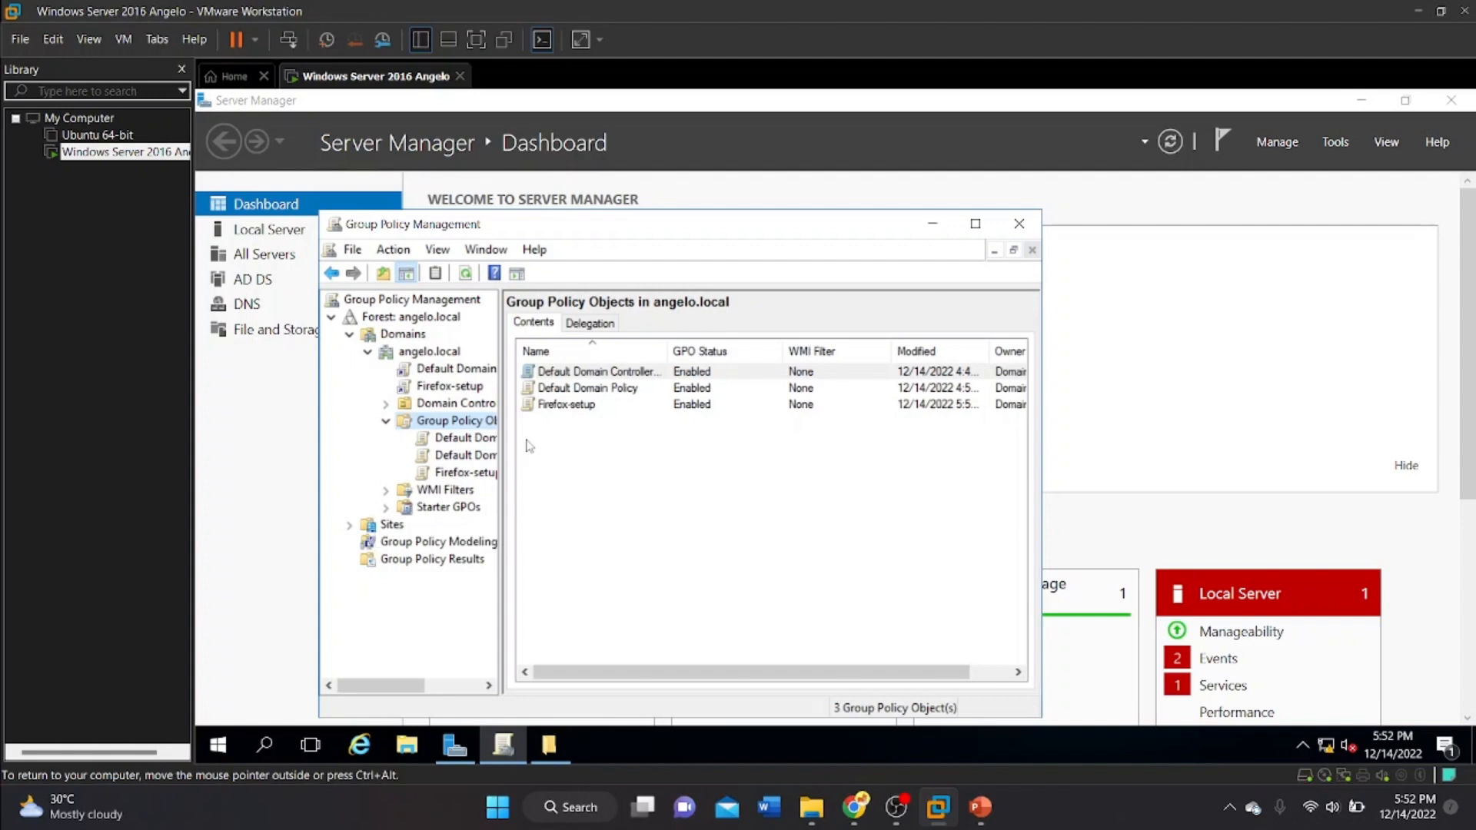
Examine the links, security filtering and WMI filtering of the Firefox-setup GPO in an enlarged Group Policy Management window
click(459, 473)
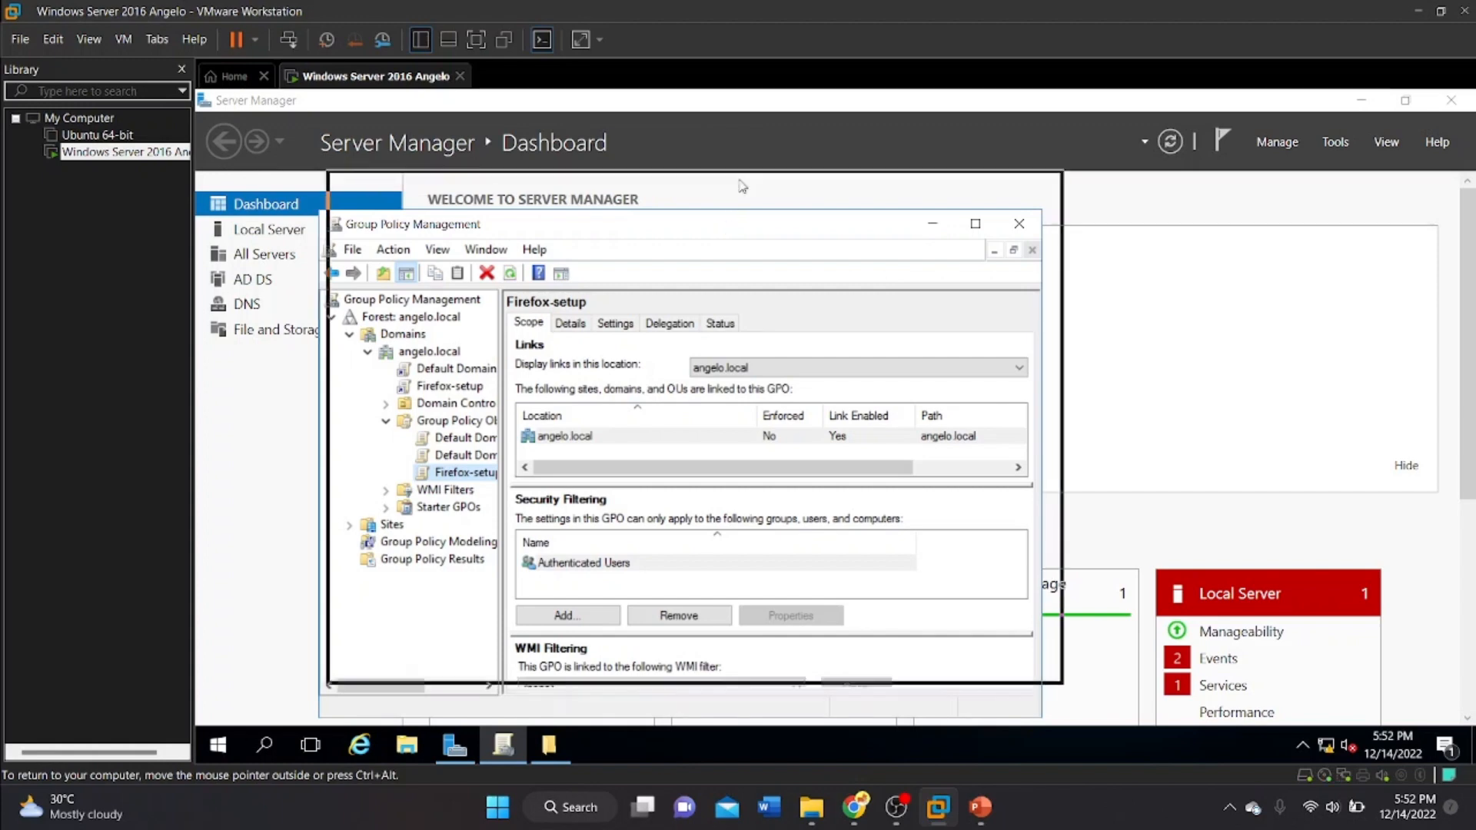
drag(727, 224, 752, 151)
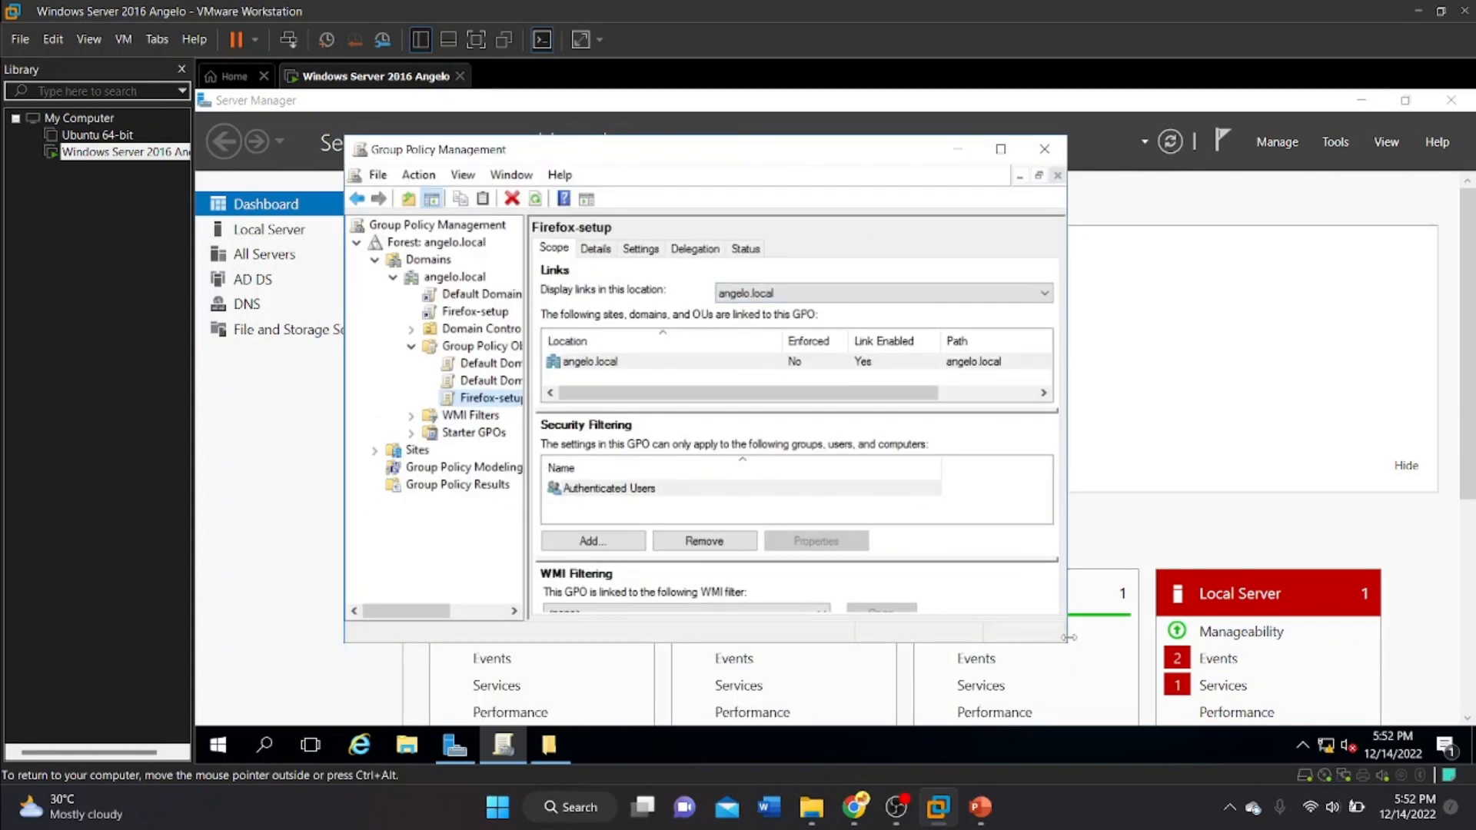
drag(1068, 644, 1268, 670)
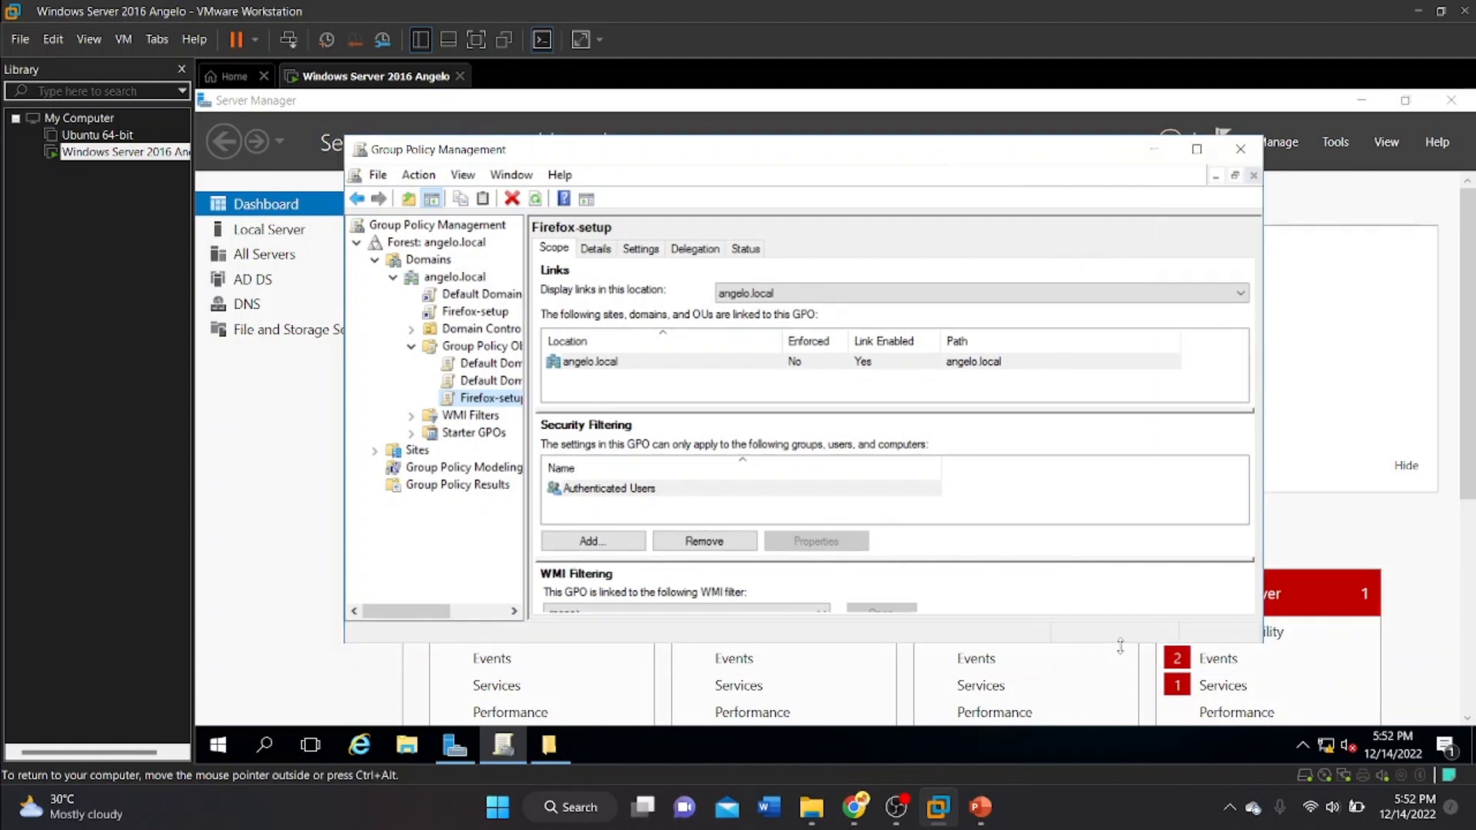
drag(1144, 670, 1143, 714)
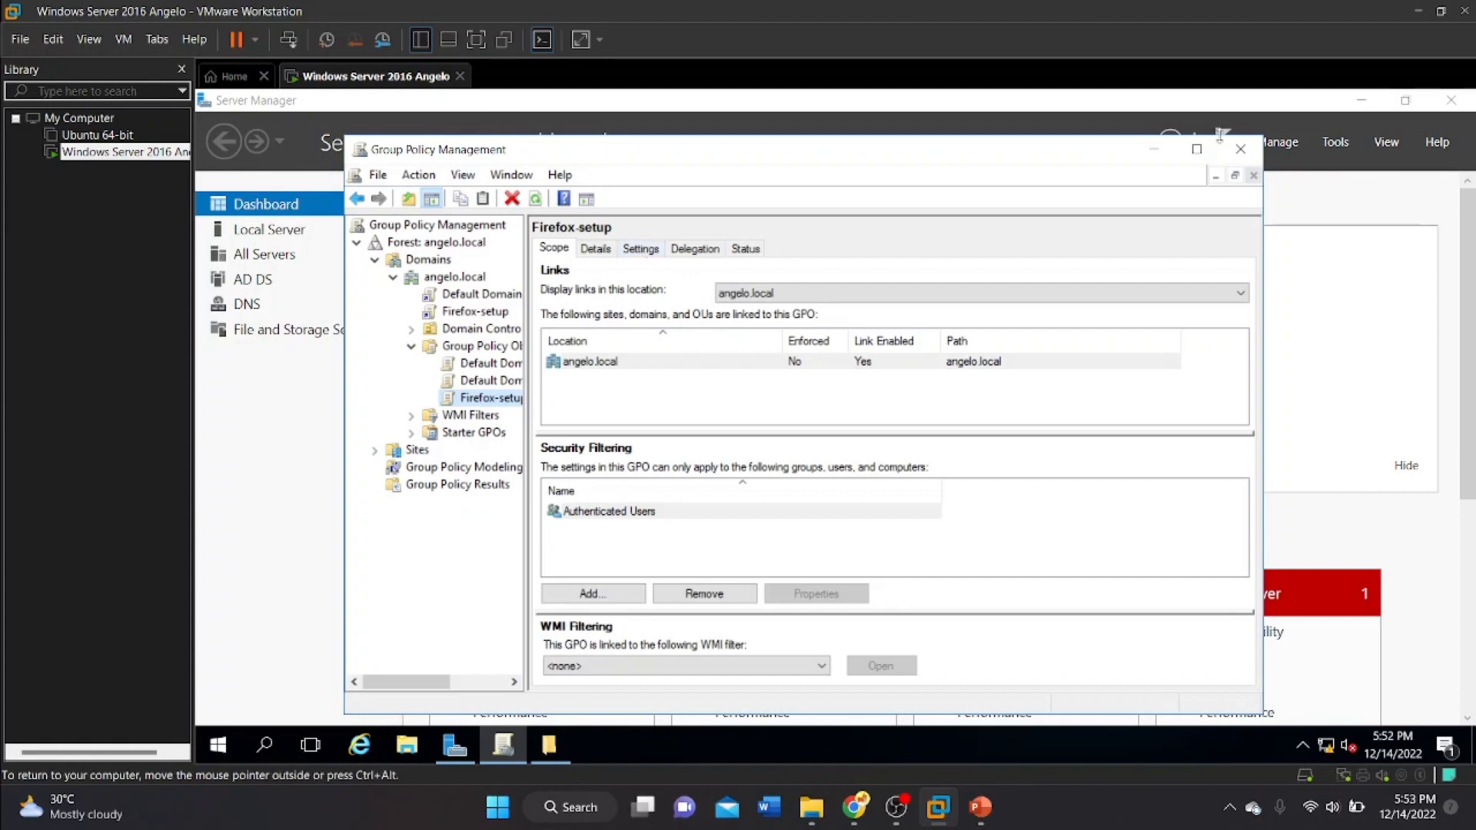
Close Group Policy Management, Server Manager and the Firefox folder's properties
click(1241, 148)
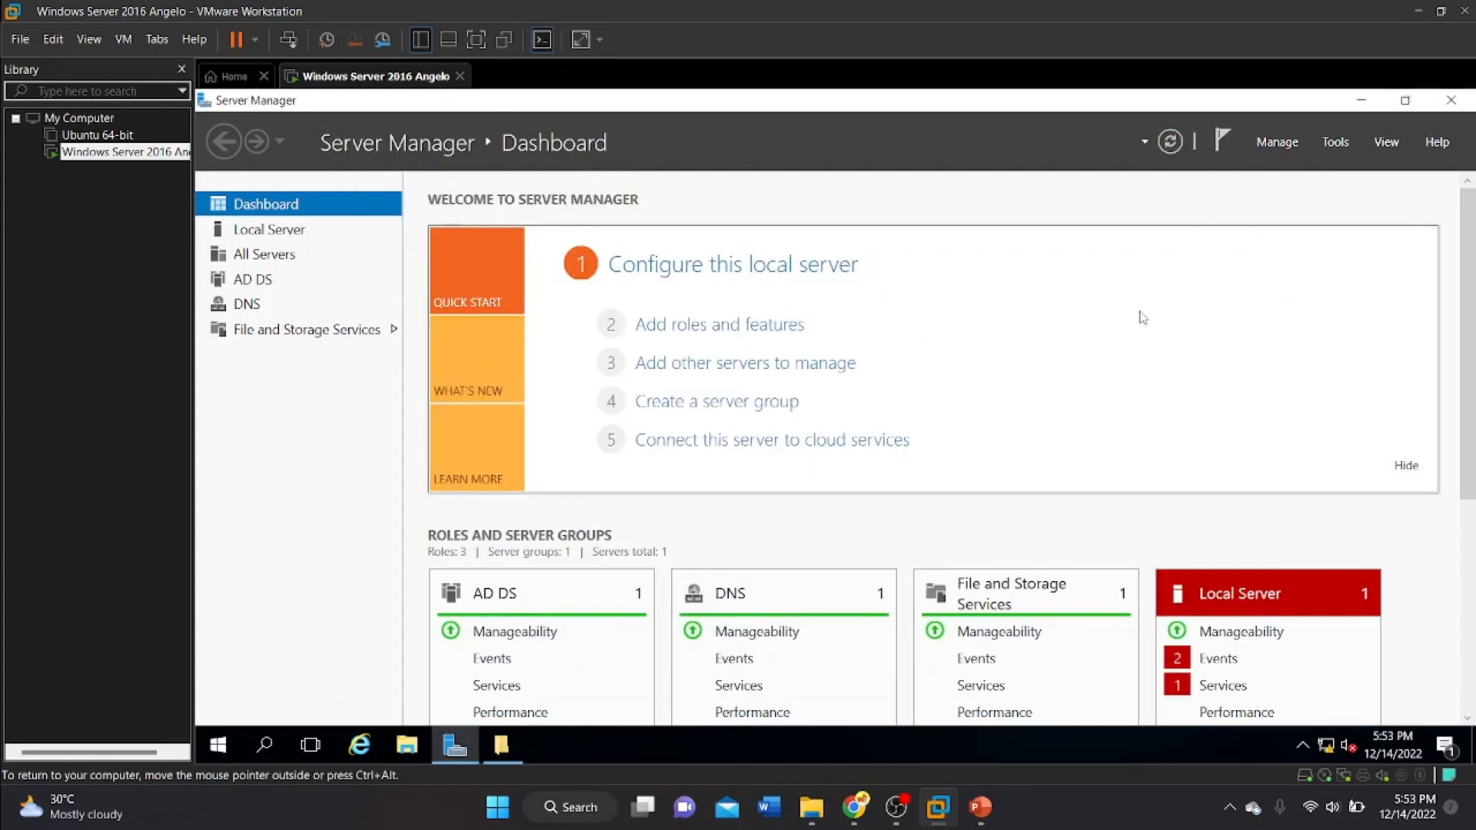
click(1451, 100)
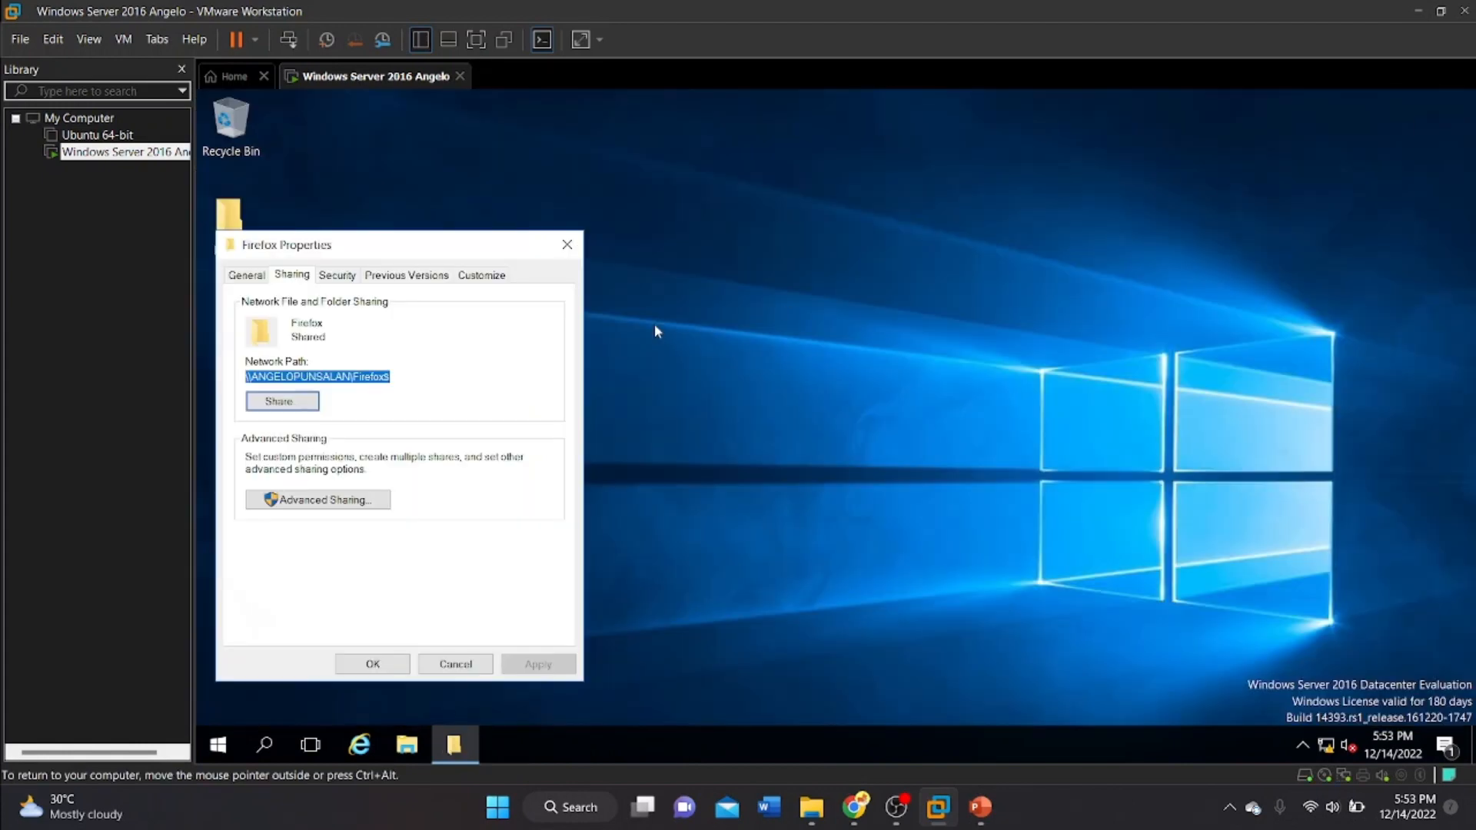
click(568, 244)
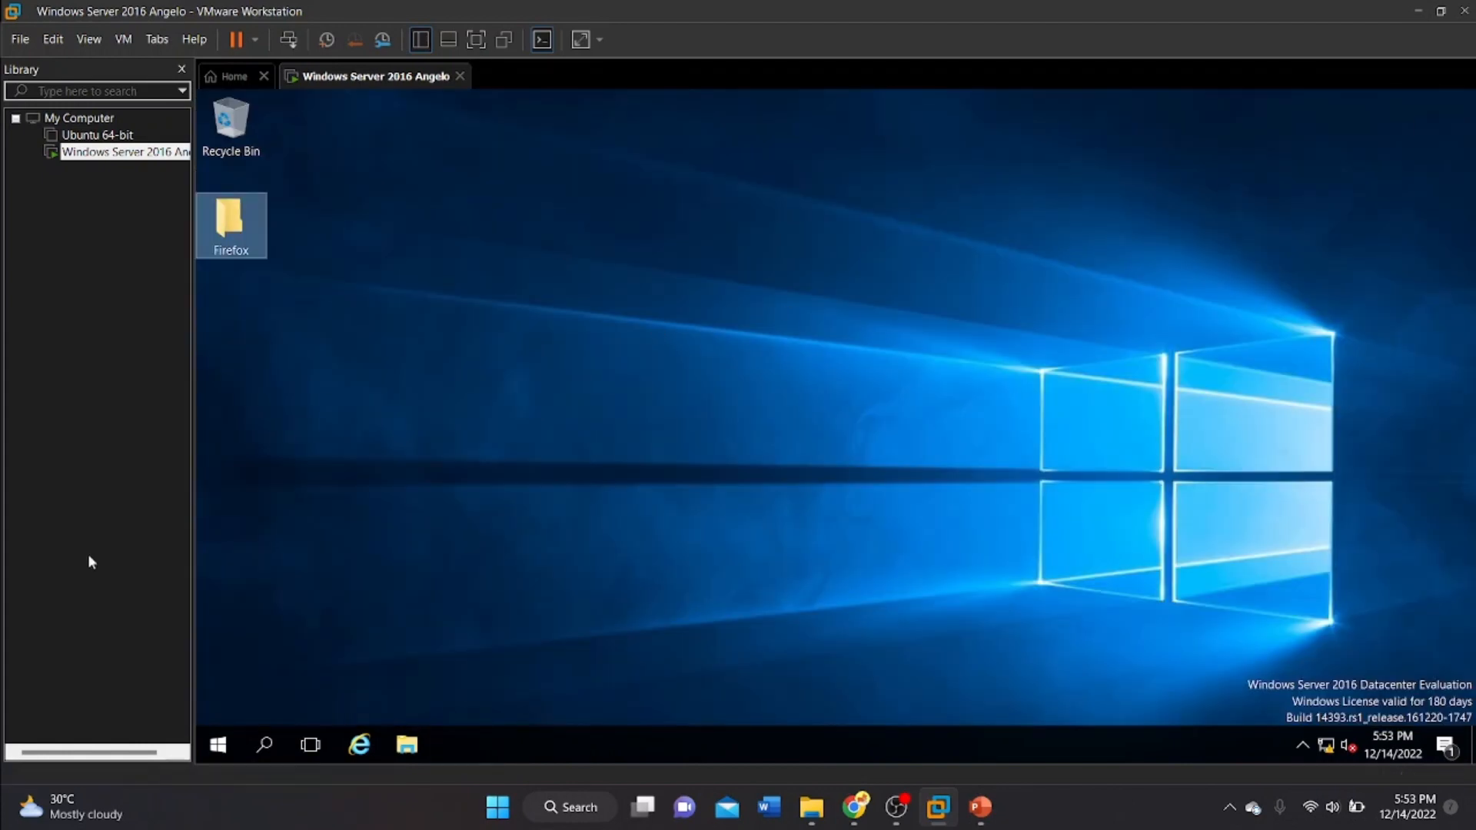
Restart the virtual server with the reason Other (Unplanned)
click(218, 744)
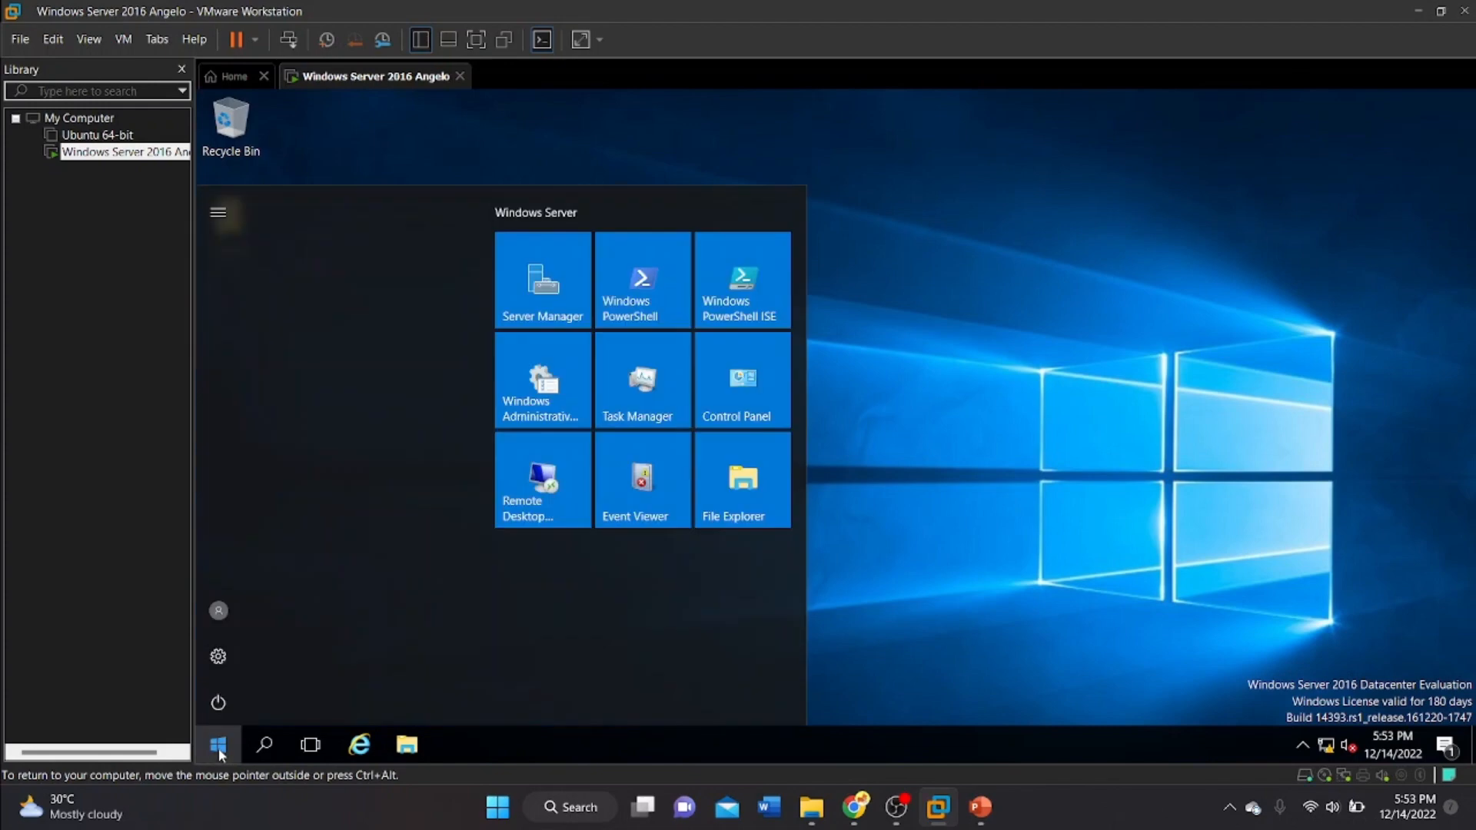
click(220, 702)
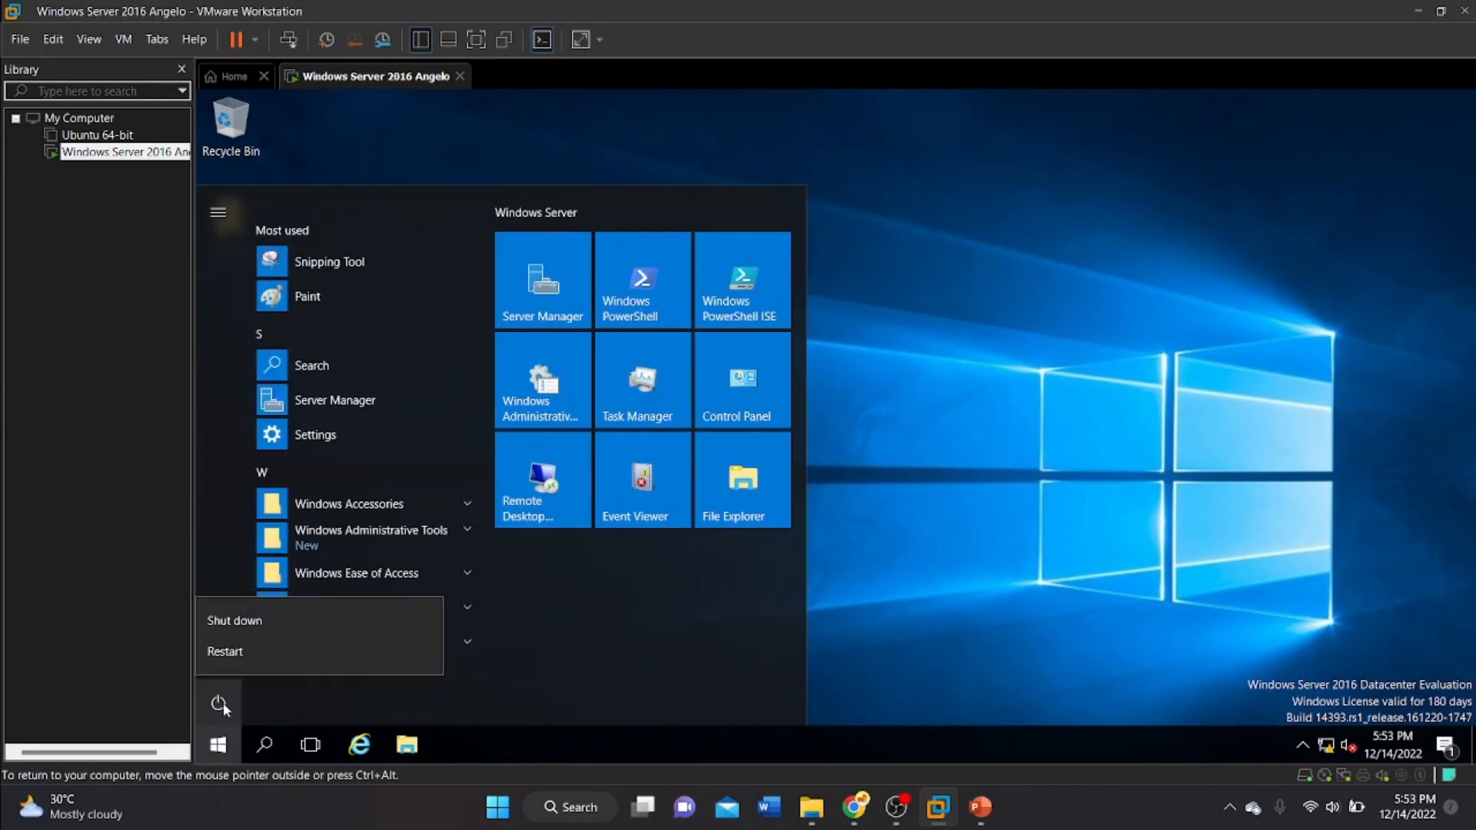
click(260, 657)
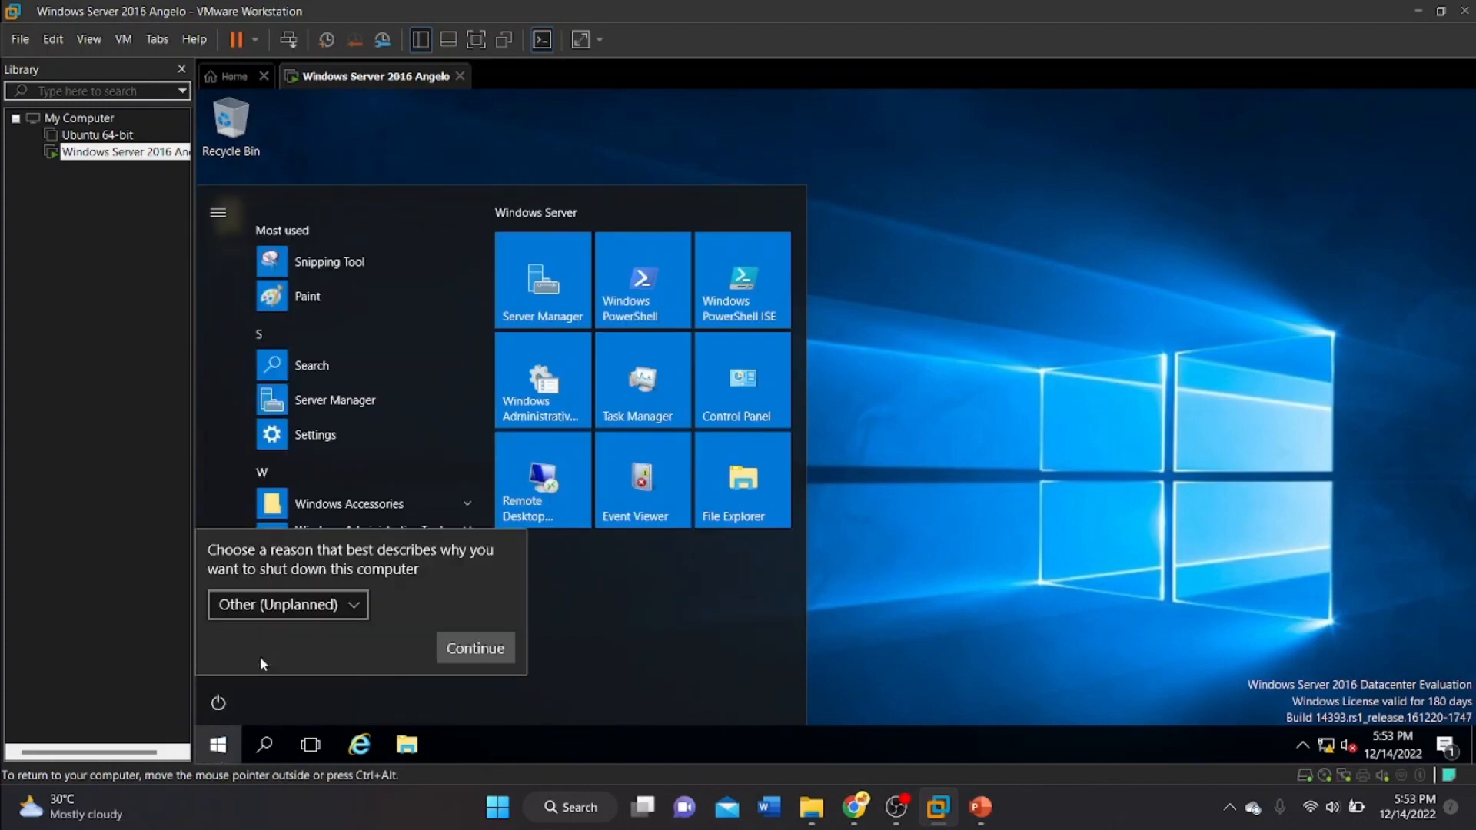
click(472, 650)
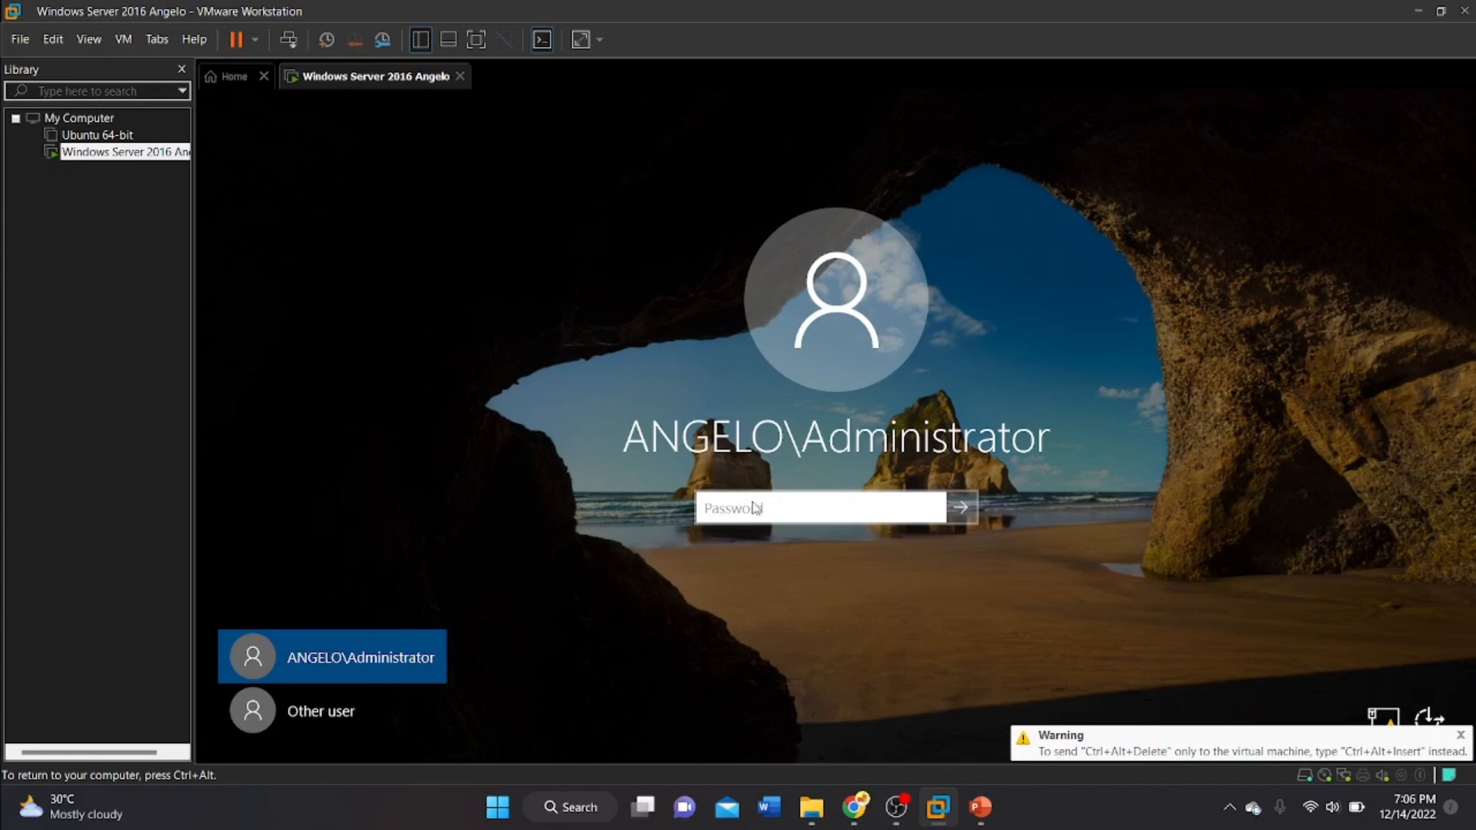
Sign in to the domain Administrator account by entering the account password
text(•••••)
text(••)
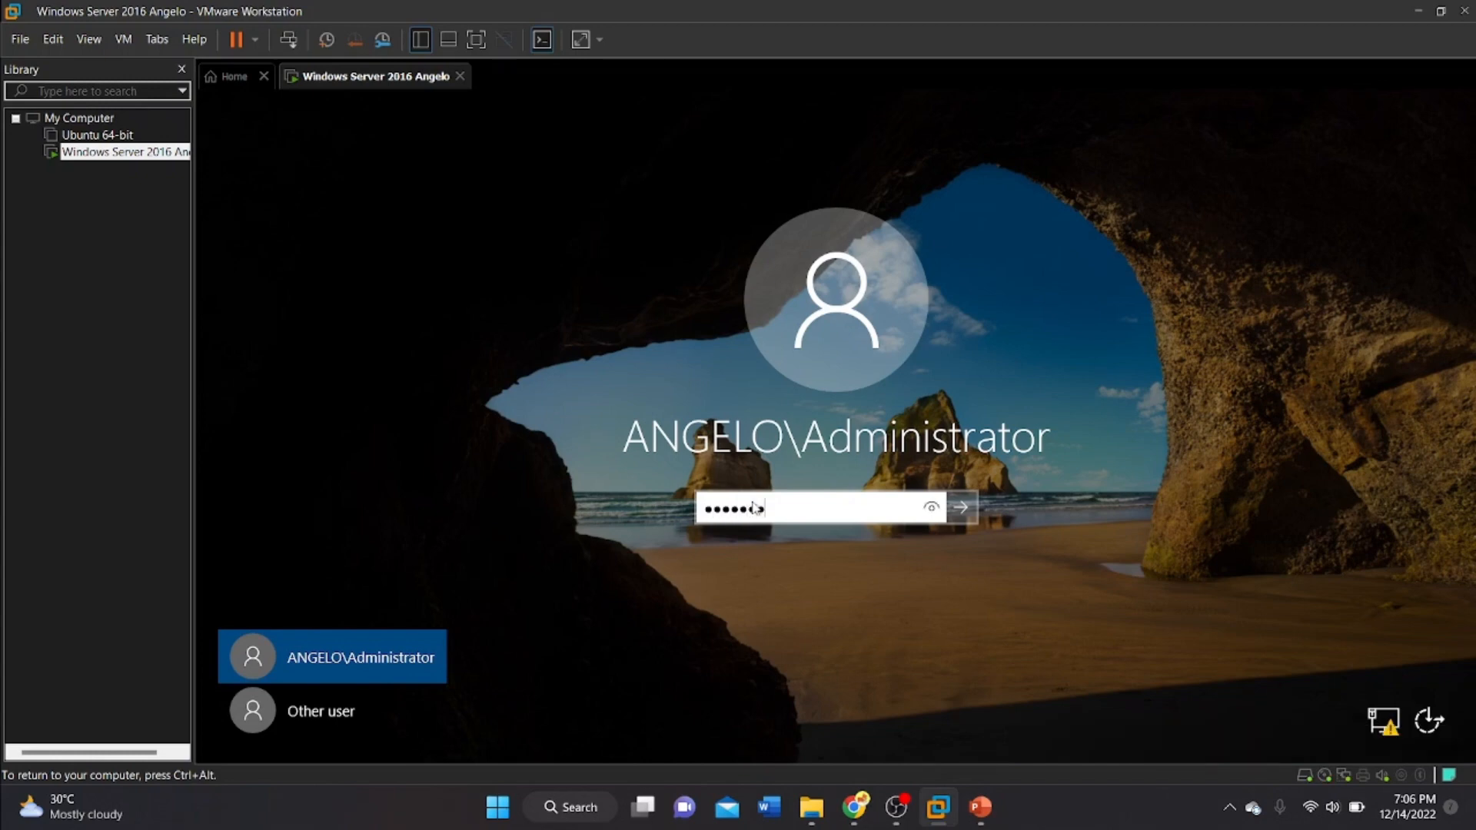
key(Return)
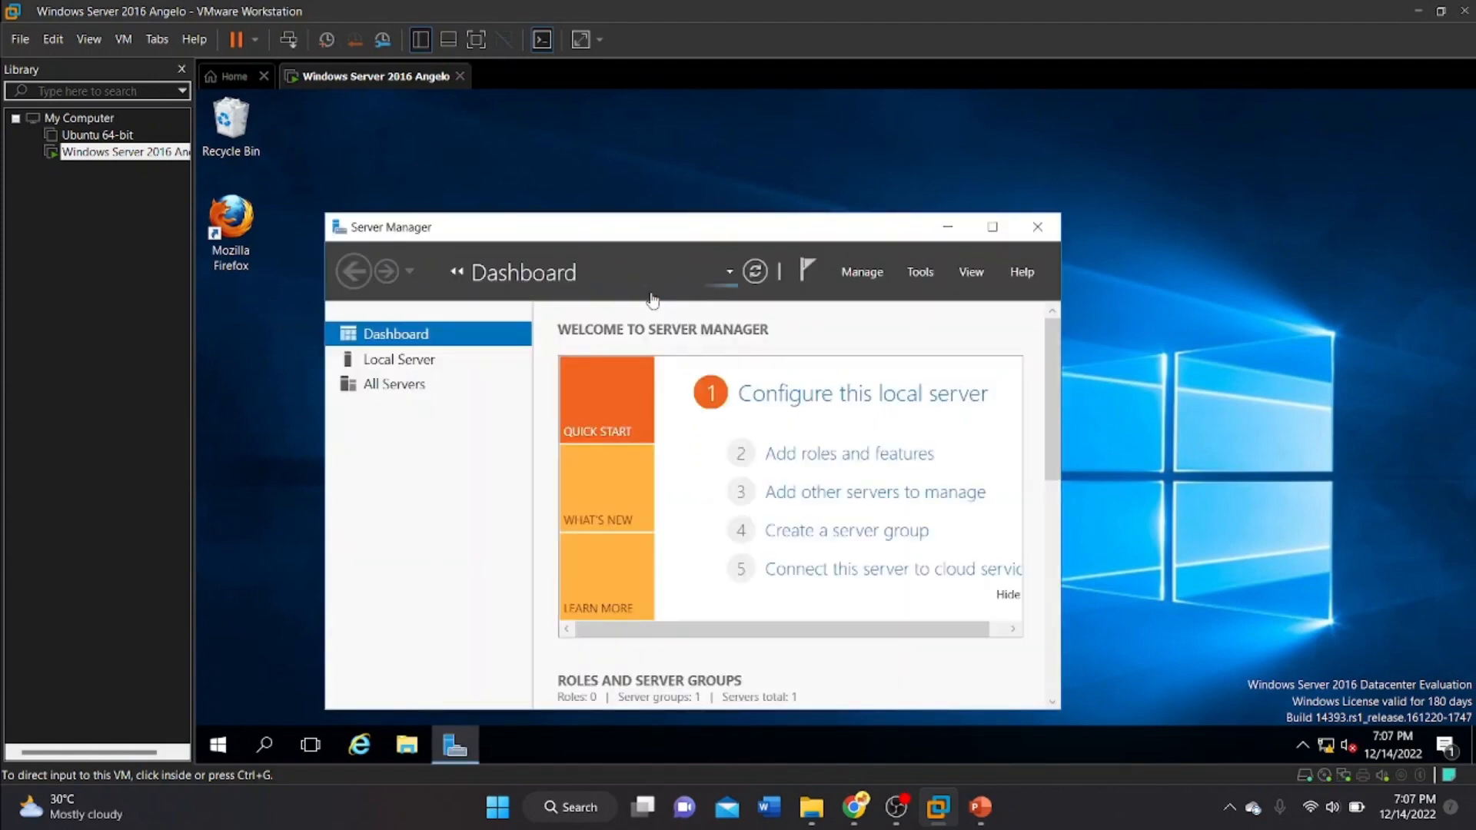
Close Server Manager and select the Mozilla Firefox shortcut on the desktop to check the deployment
click(911, 209)
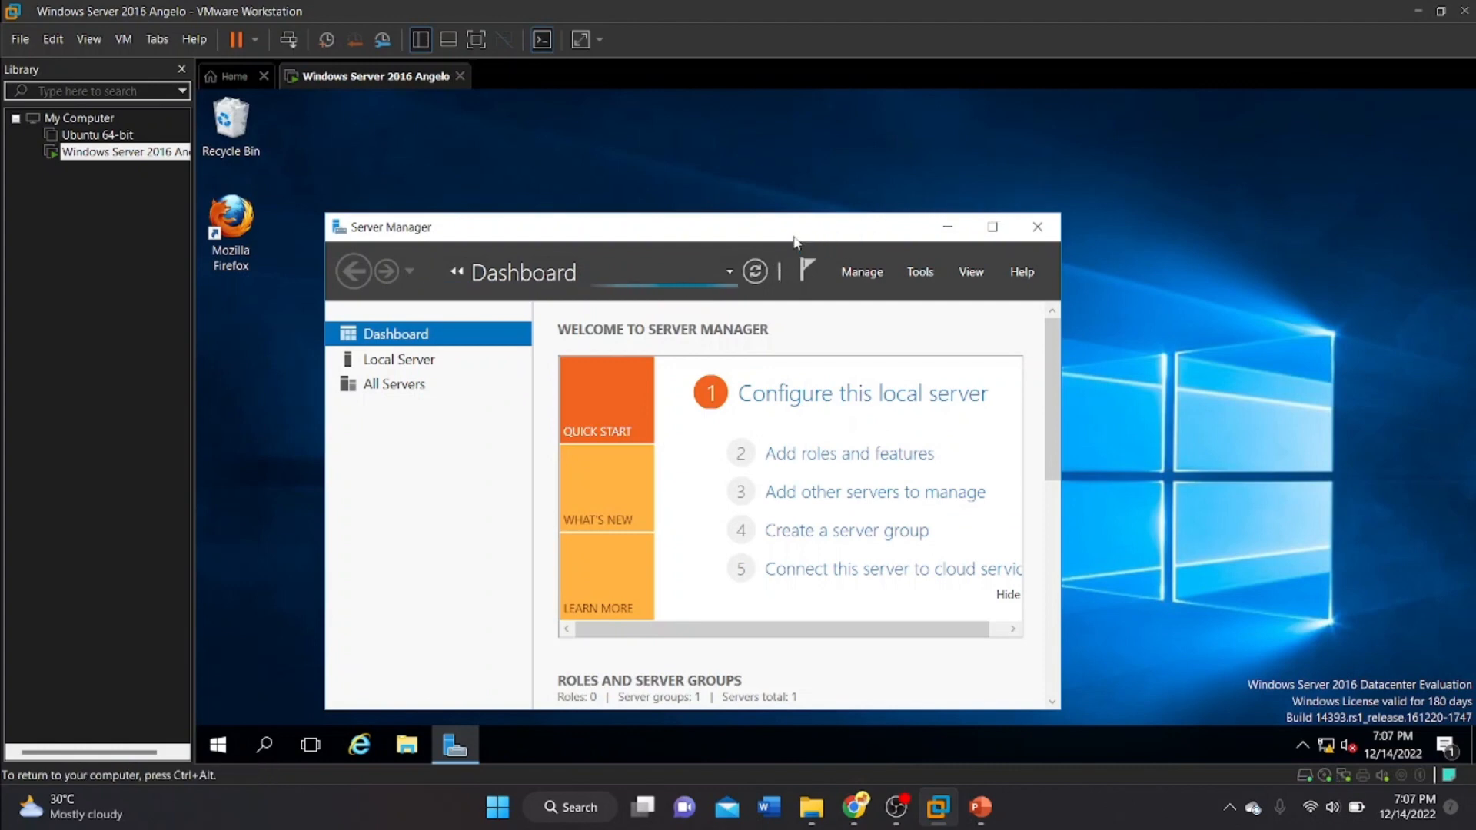
drag(794, 236, 892, 165)
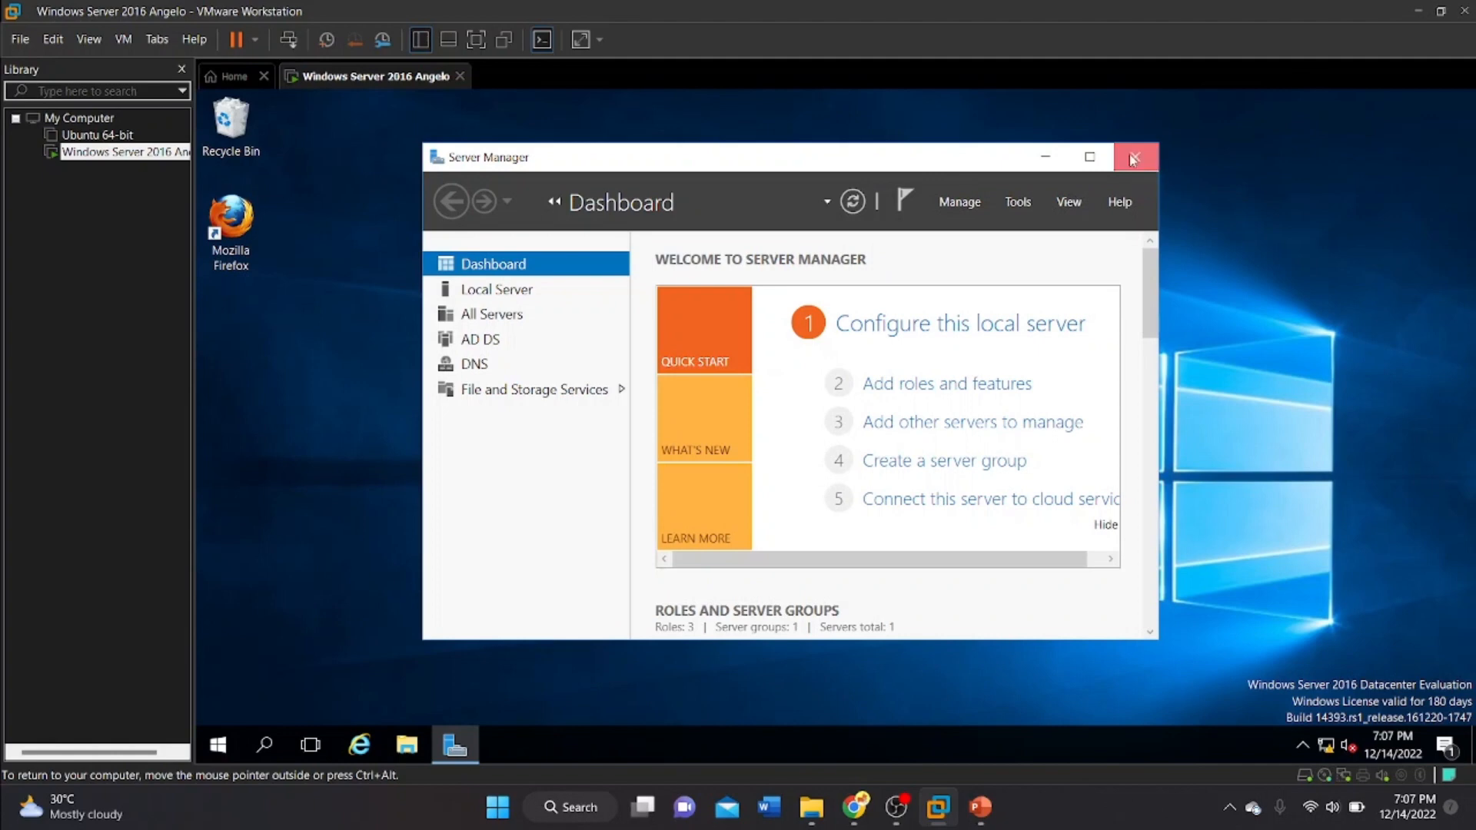
click(1134, 159)
drag(320, 331, 195, 196)
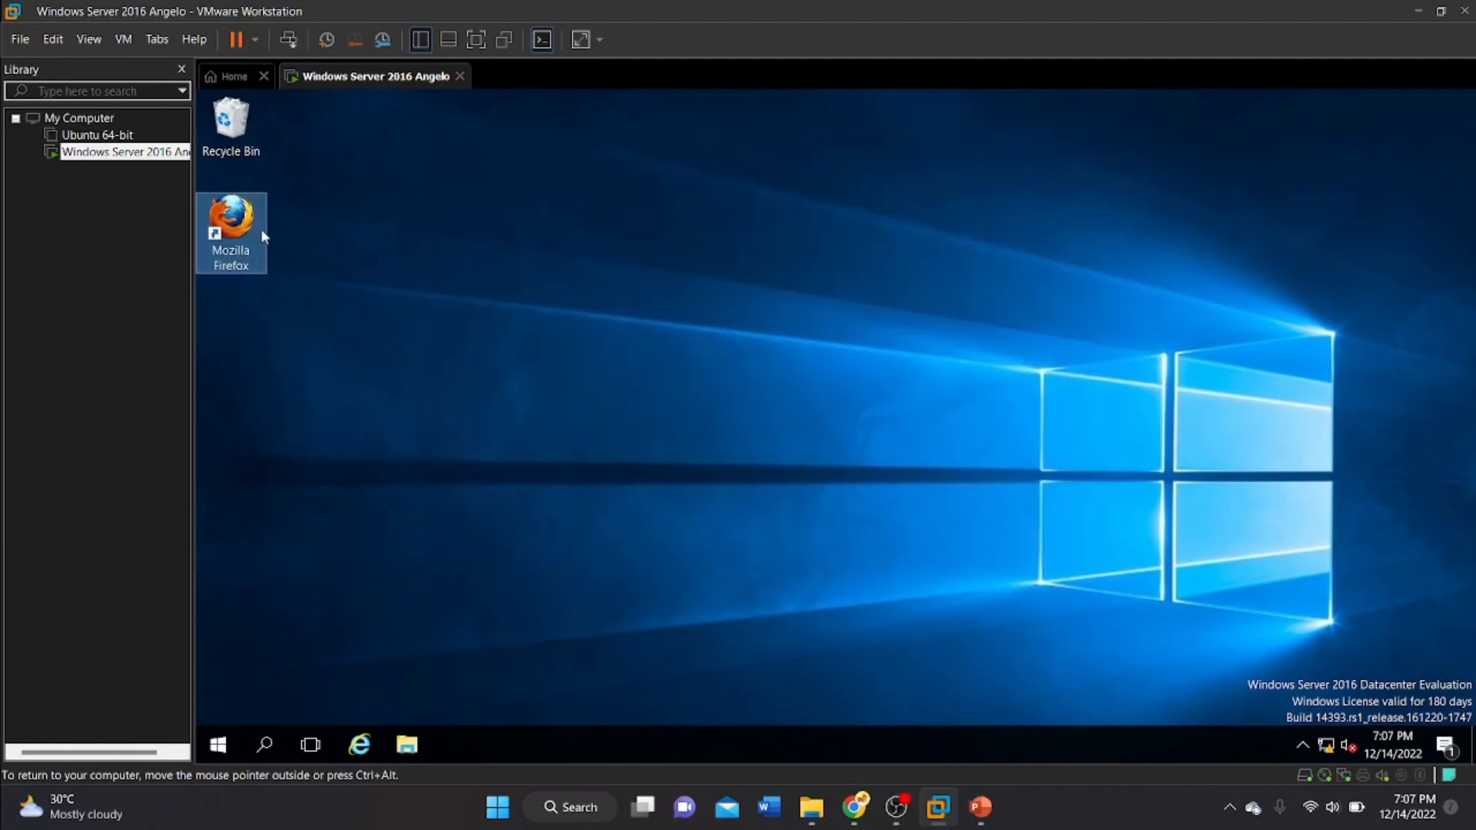